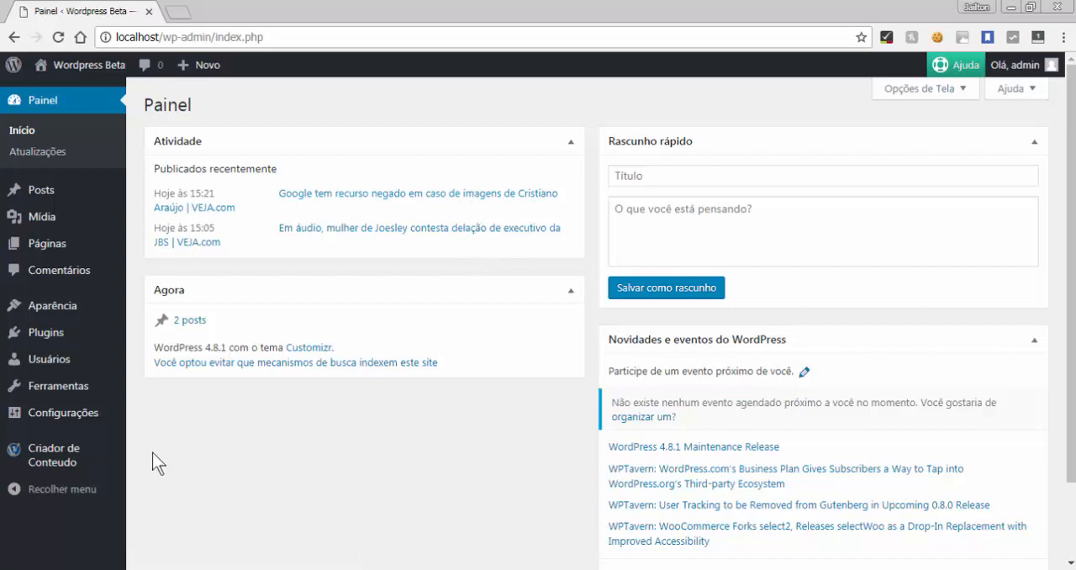
Open the Criador de Conteúdo source-site manager and start editing the veja.abril.com.br source
mouse_move(74, 456)
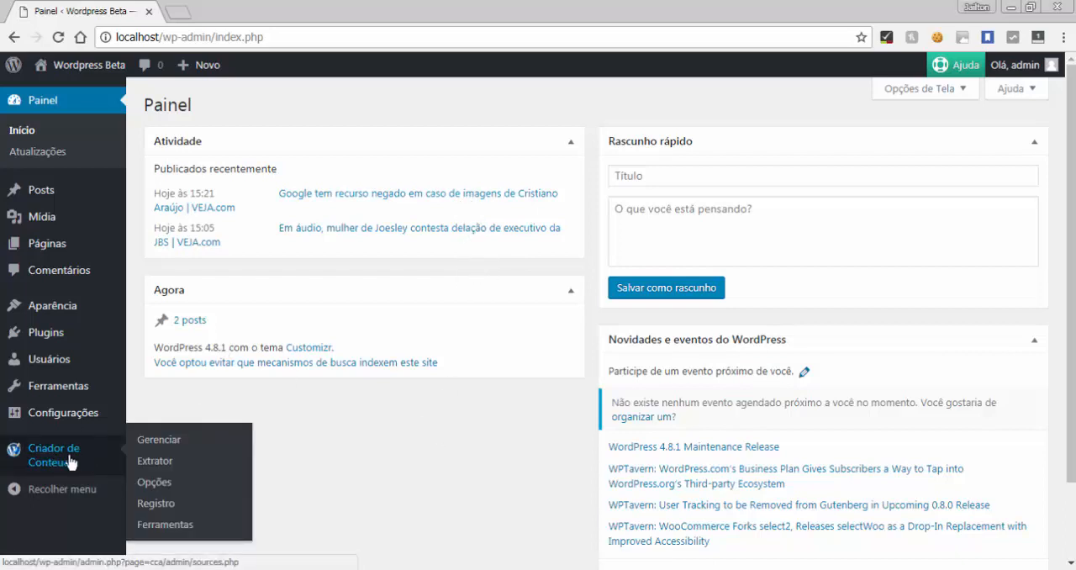
click(163, 441)
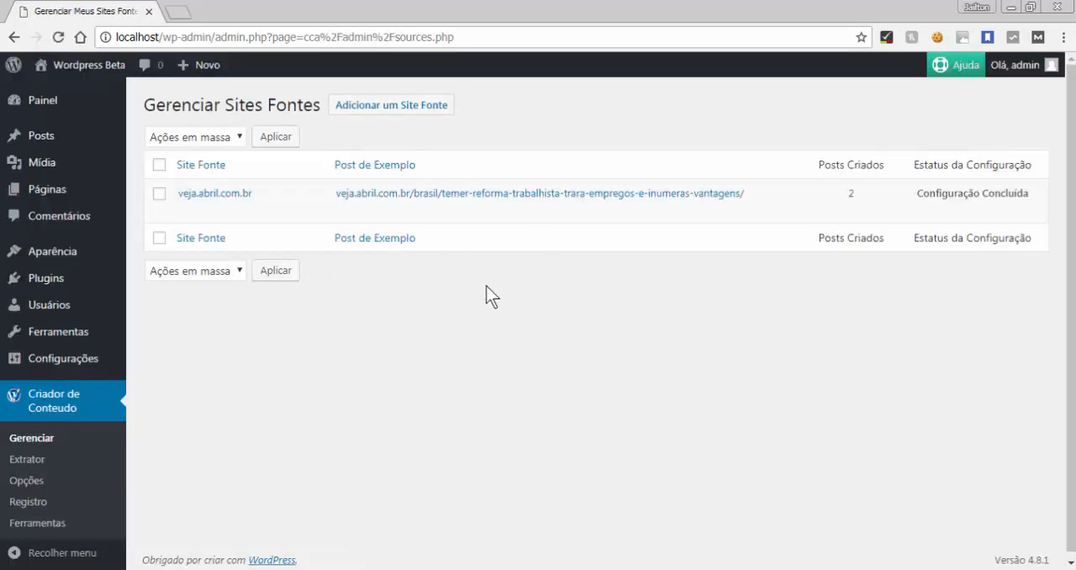
mouse_move(850, 204)
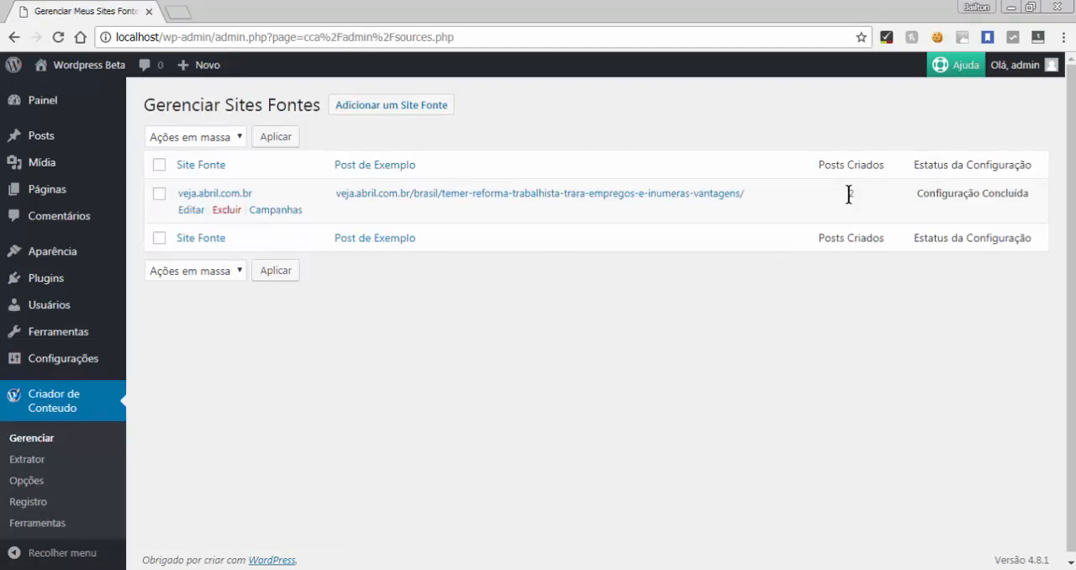
click(774, 393)
double_click(849, 195)
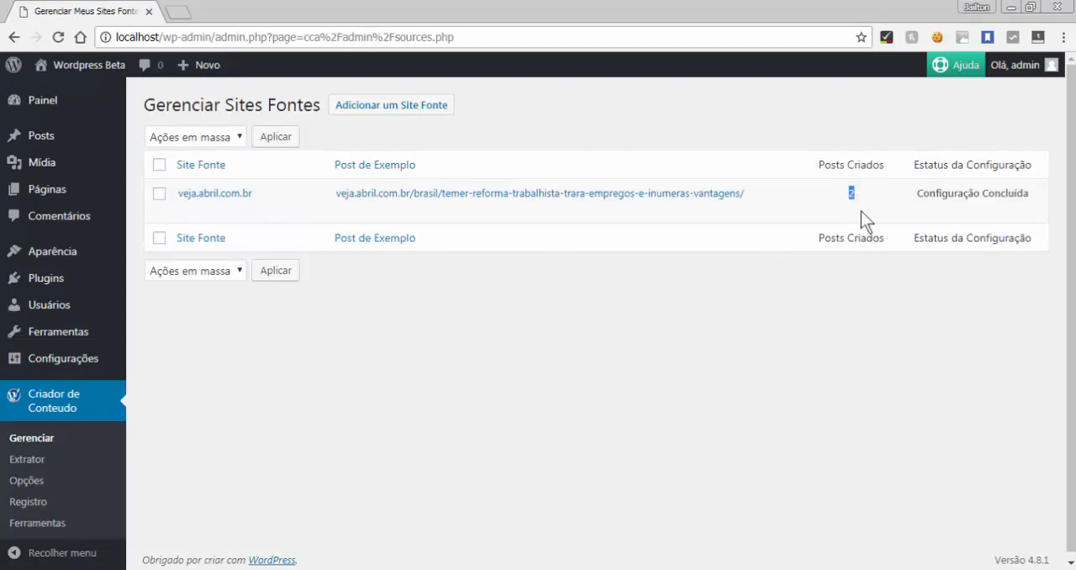
click(516, 308)
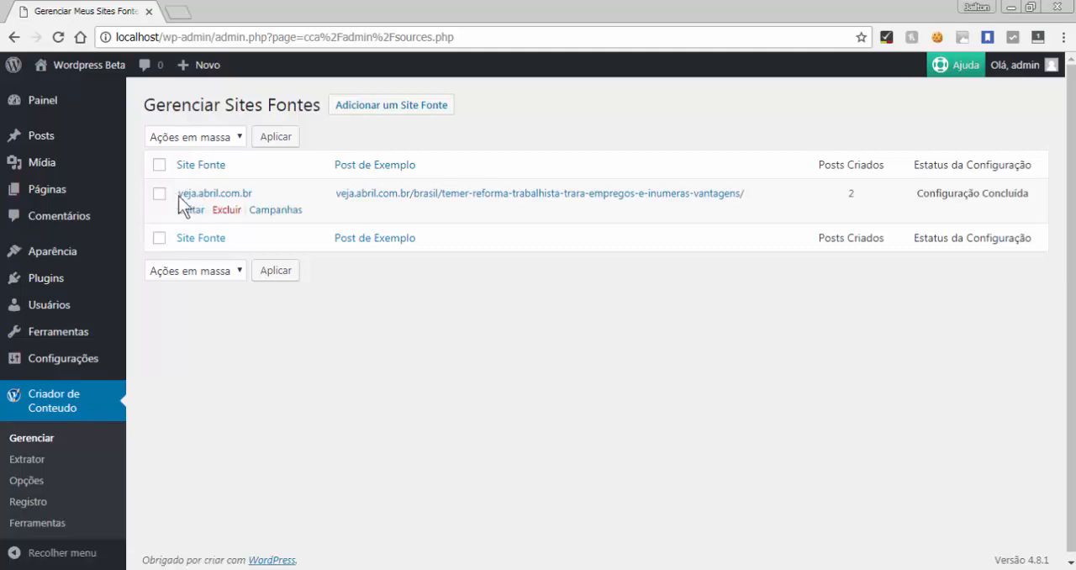
click(187, 211)
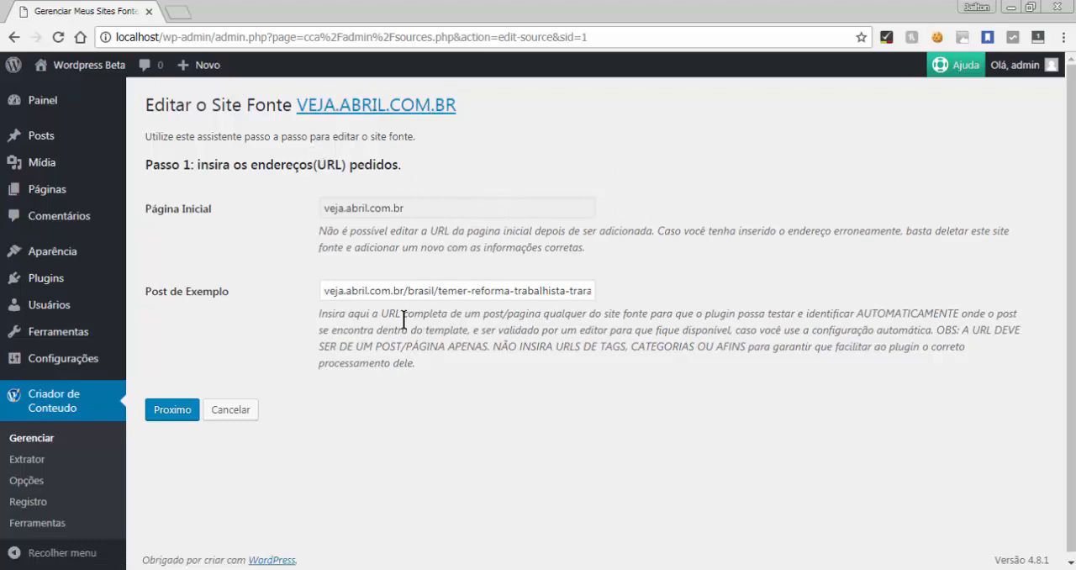
Load the source's example post URL in a separate browser tab
triple_click(349, 286)
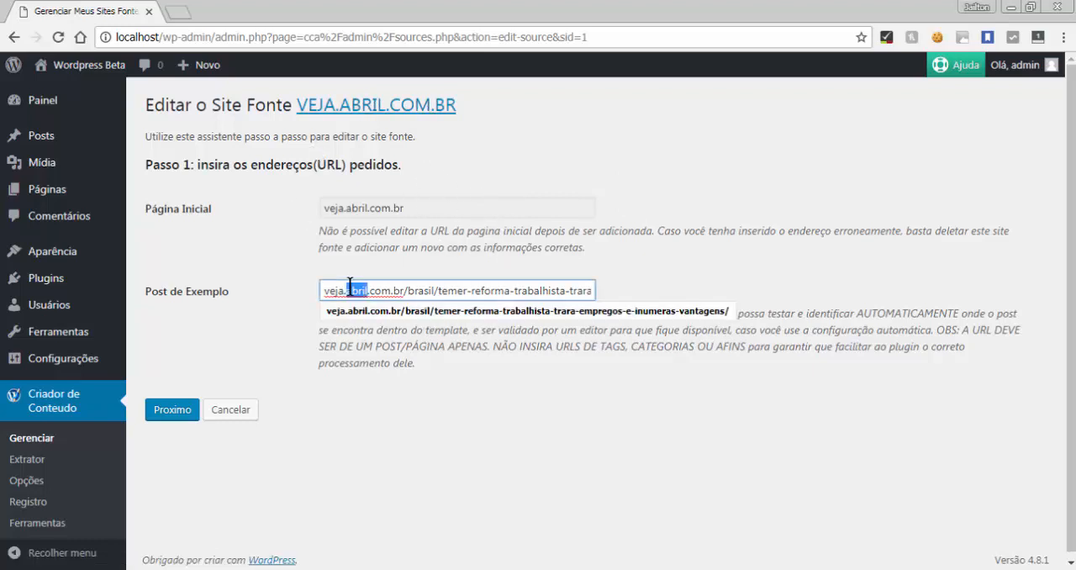
right_click(350, 286)
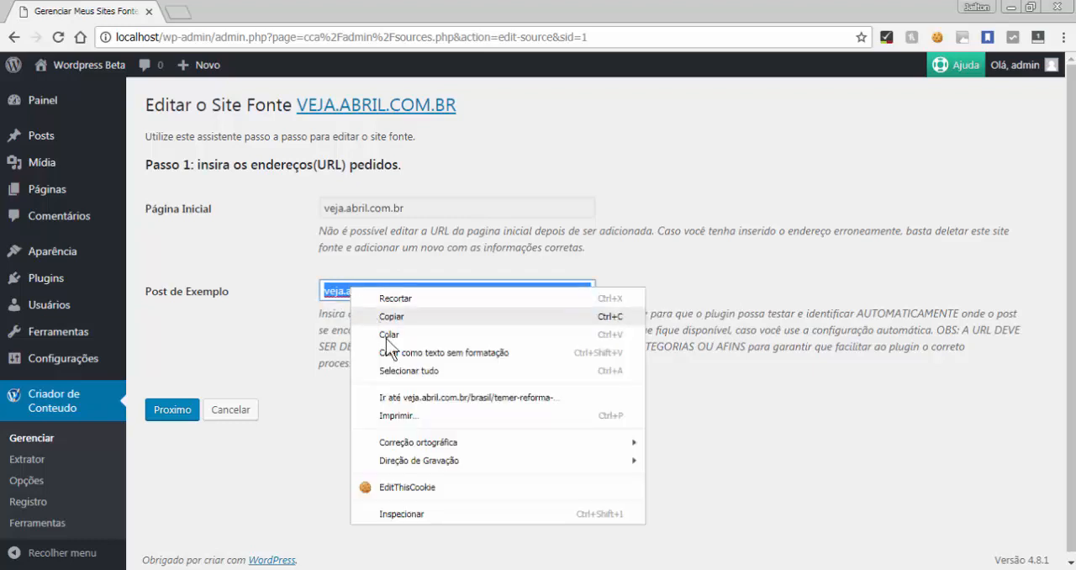
click(403, 401)
click(105, 11)
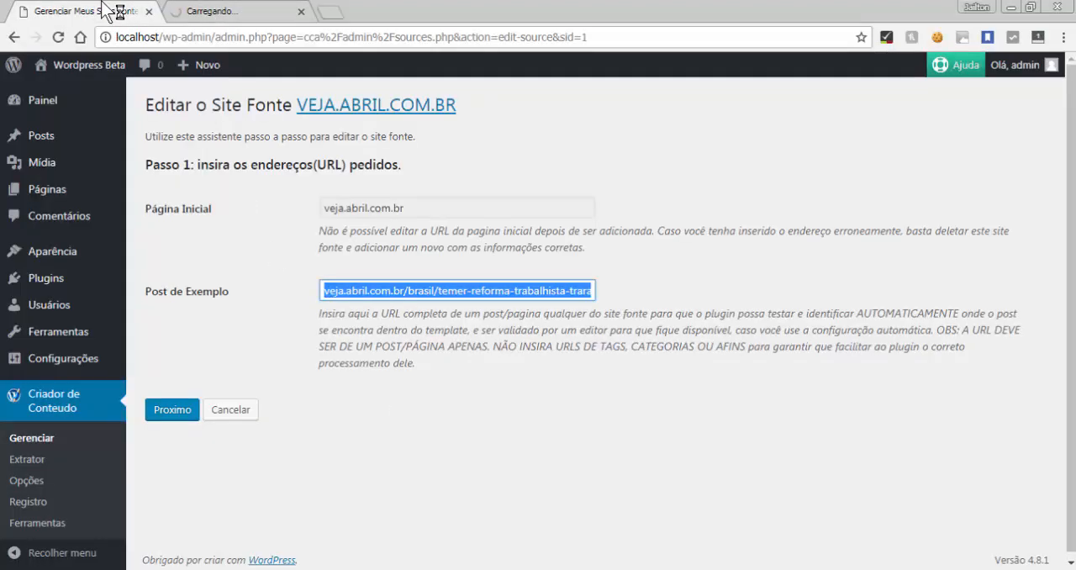
click(415, 334)
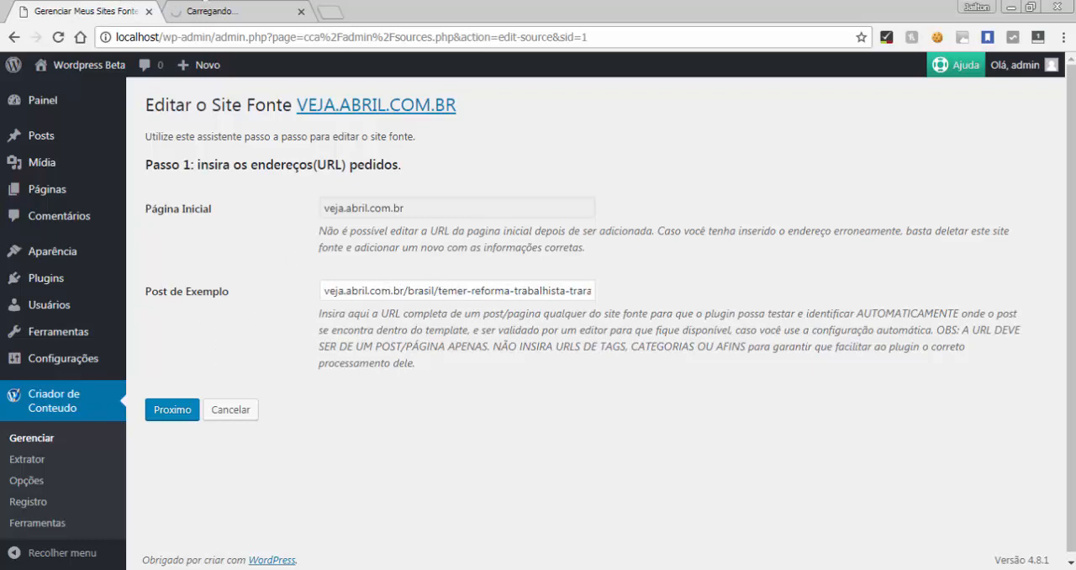
click(209, 11)
Advance the source-site wizard to step 2 and choose the Manual configuration type
click(84, 4)
click(173, 410)
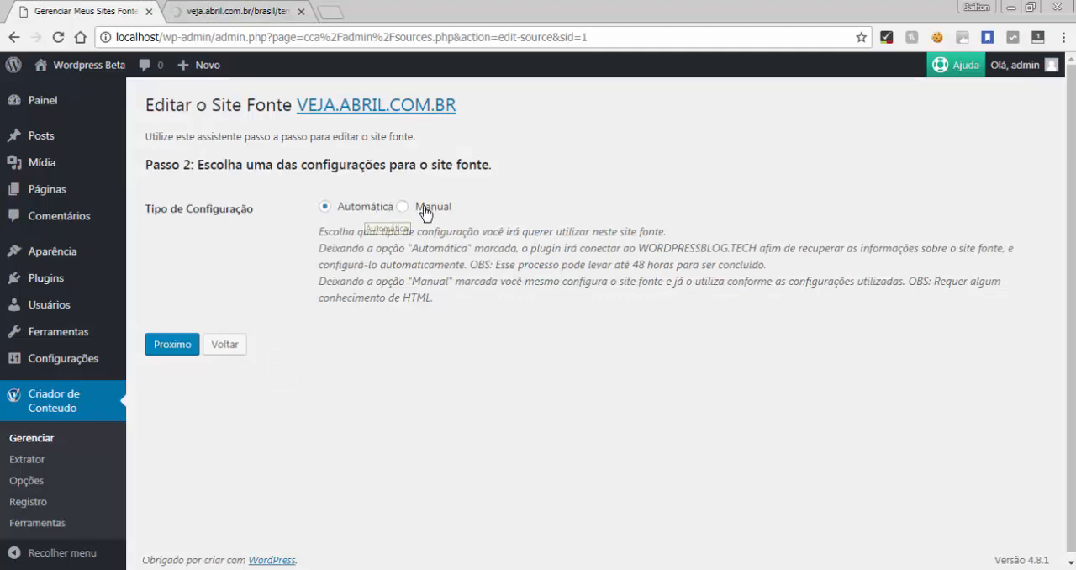
click(425, 211)
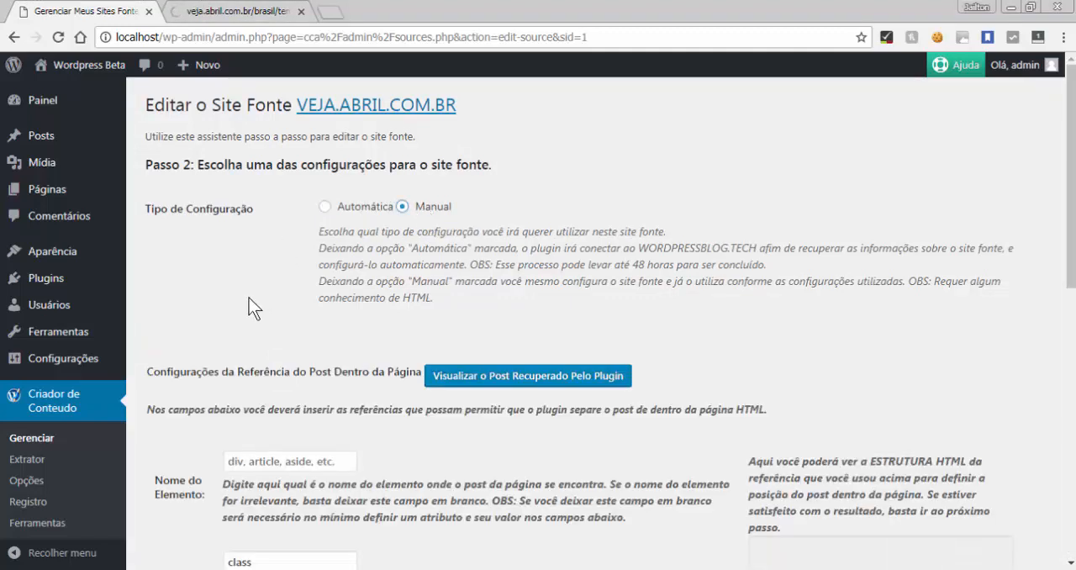
Review the manual configuration form, from the post reference fields down to the featured image option
scroll(231, 297, down, 3)
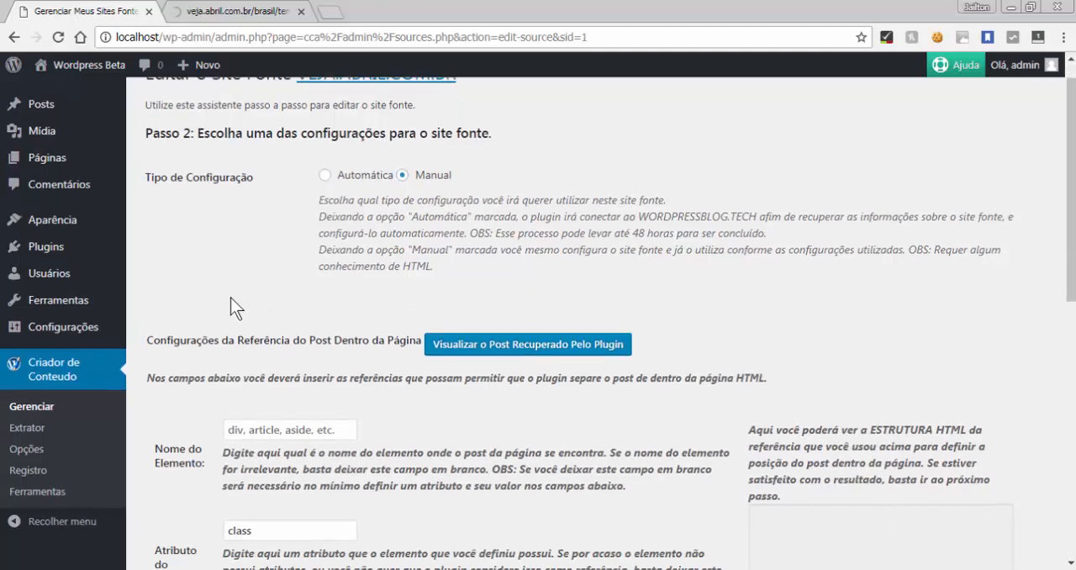
scroll(230, 298, up, 2)
scroll(230, 297, down, 8)
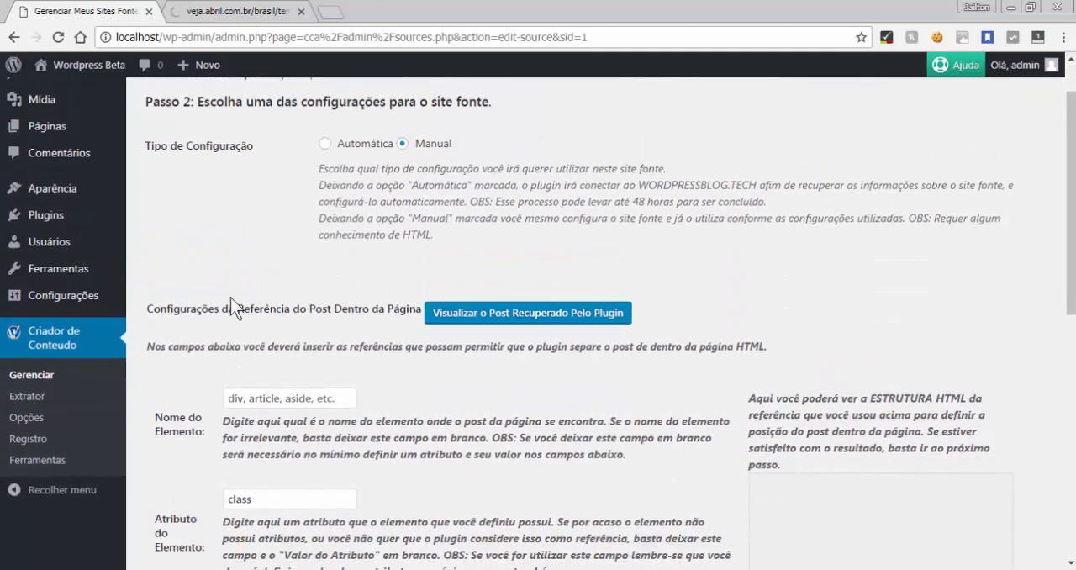
scroll(230, 298, down, 5)
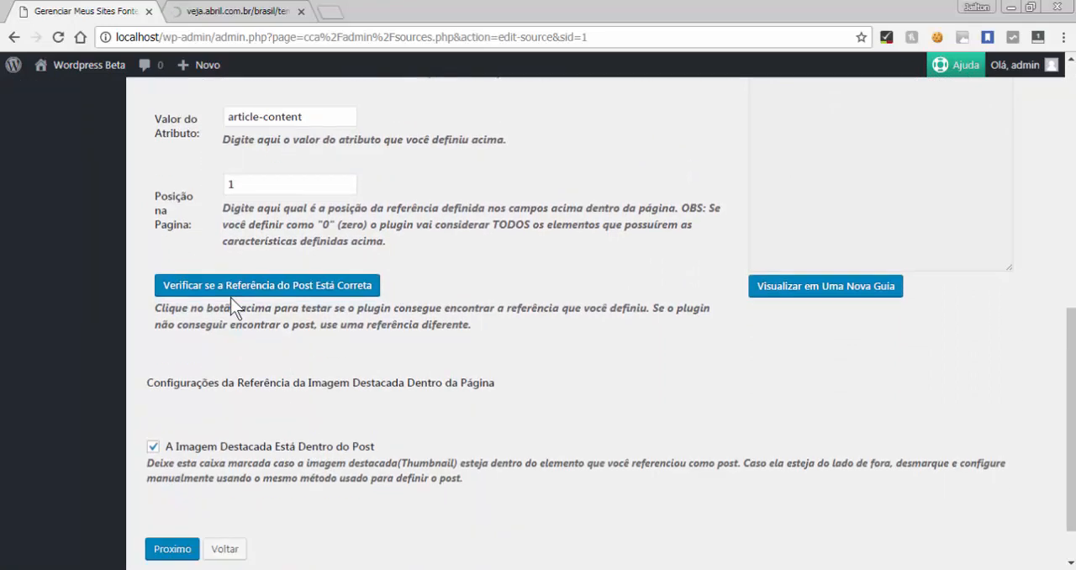
scroll(231, 298, up, 12)
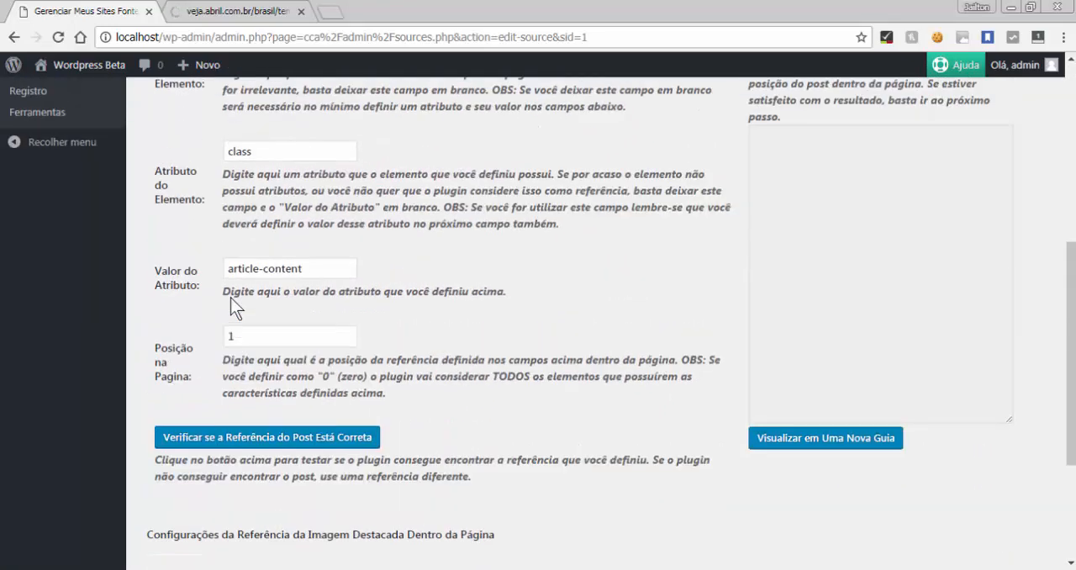
scroll(231, 298, down, 12)
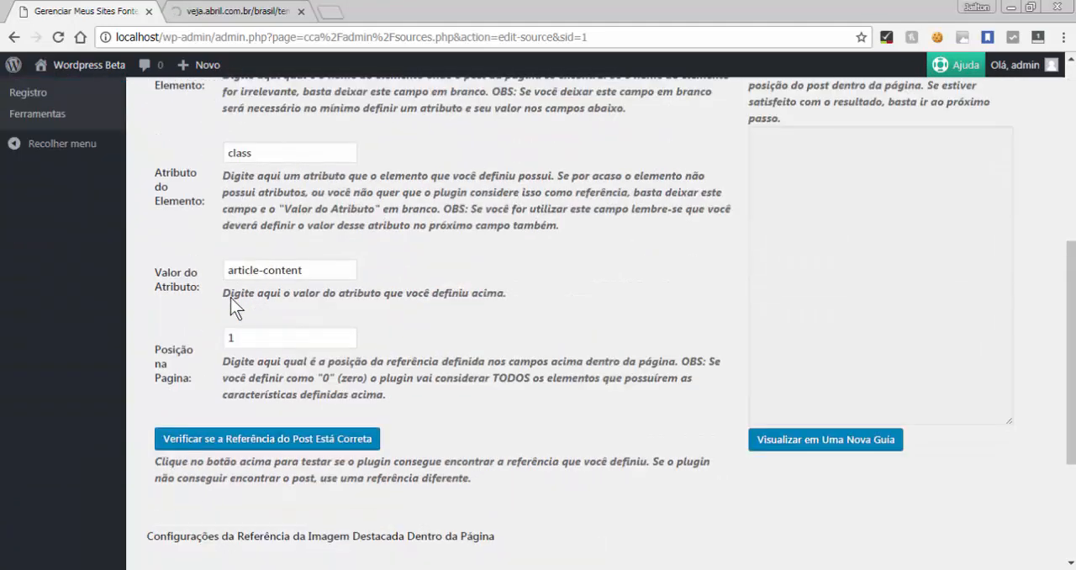
scroll(230, 297, up, 8)
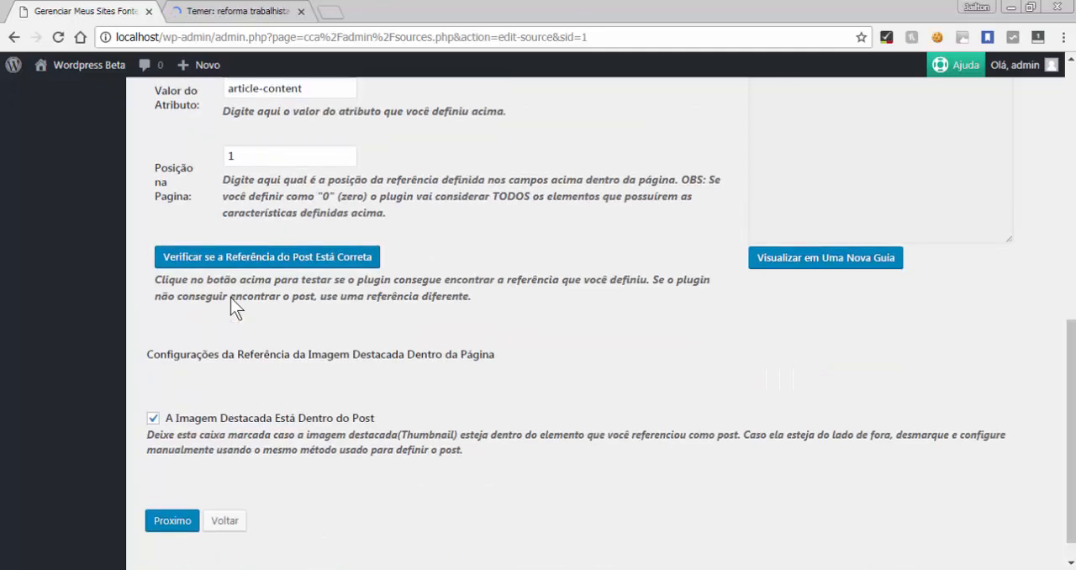
scroll(232, 304, down, 4)
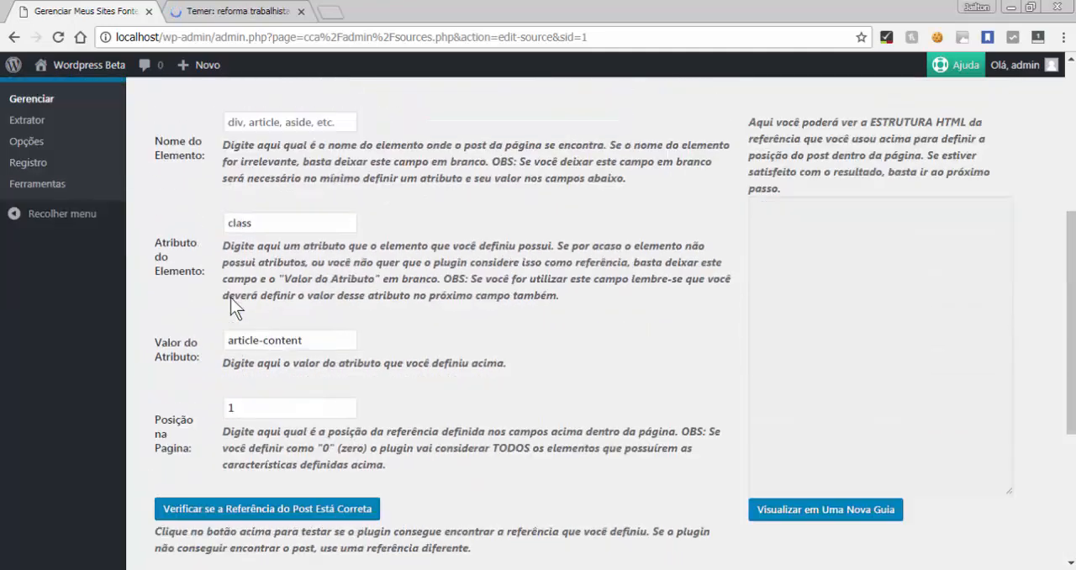
scroll(230, 298, down, 5)
scroll(231, 298, up, 9)
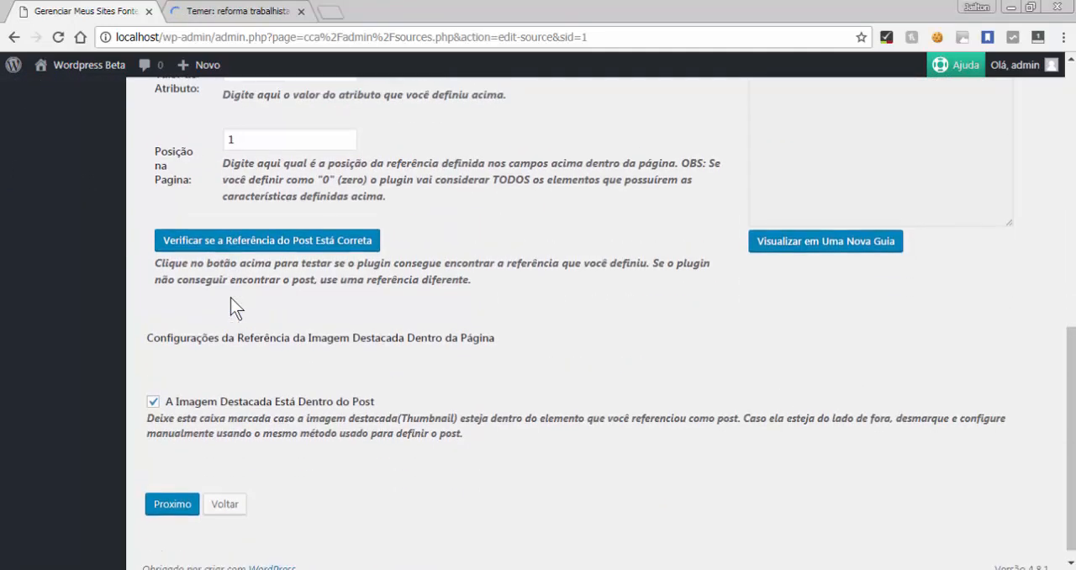
scroll(230, 298, up, 5)
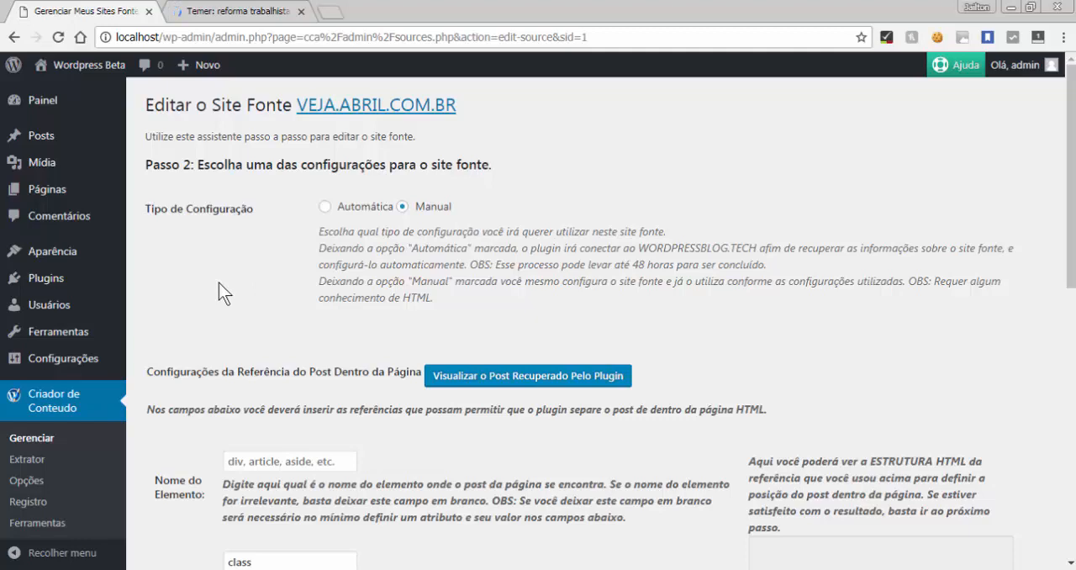
Clear the element attribute and attribute value fields of the post reference
scroll(218, 286, down, 5)
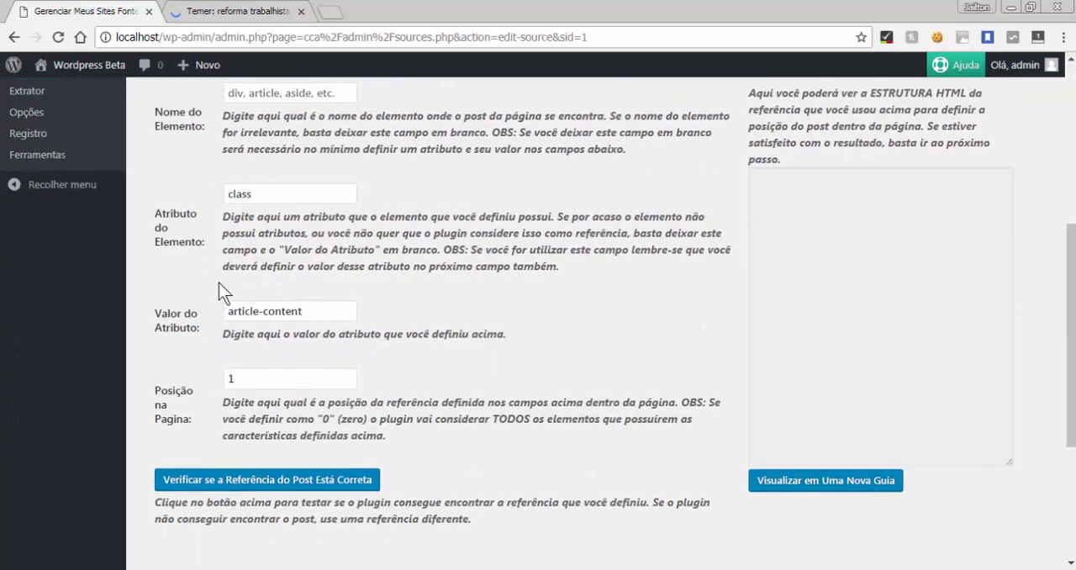
double_click(301, 186)
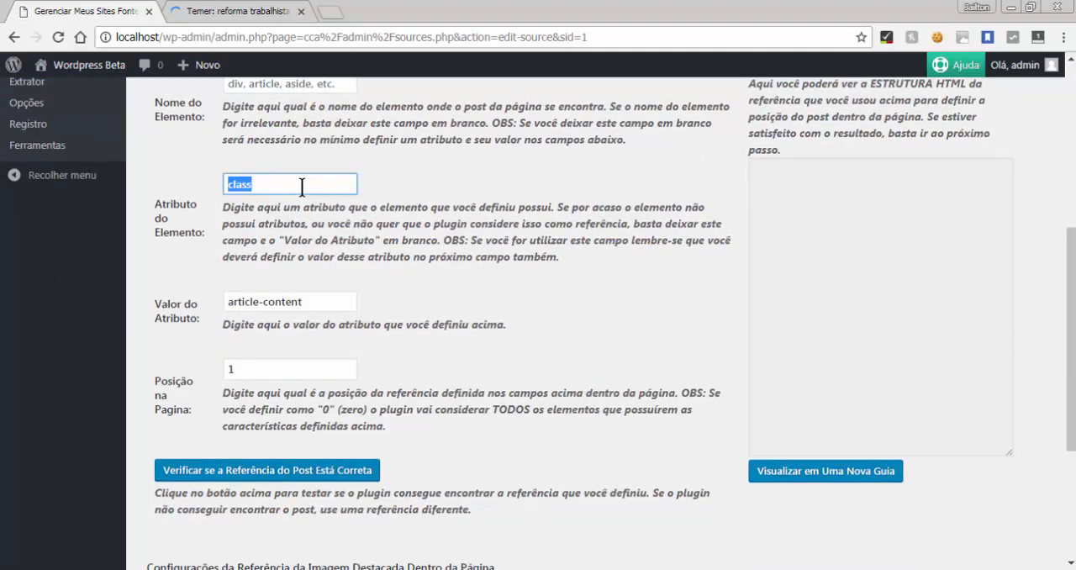
click(301, 186)
click(464, 287)
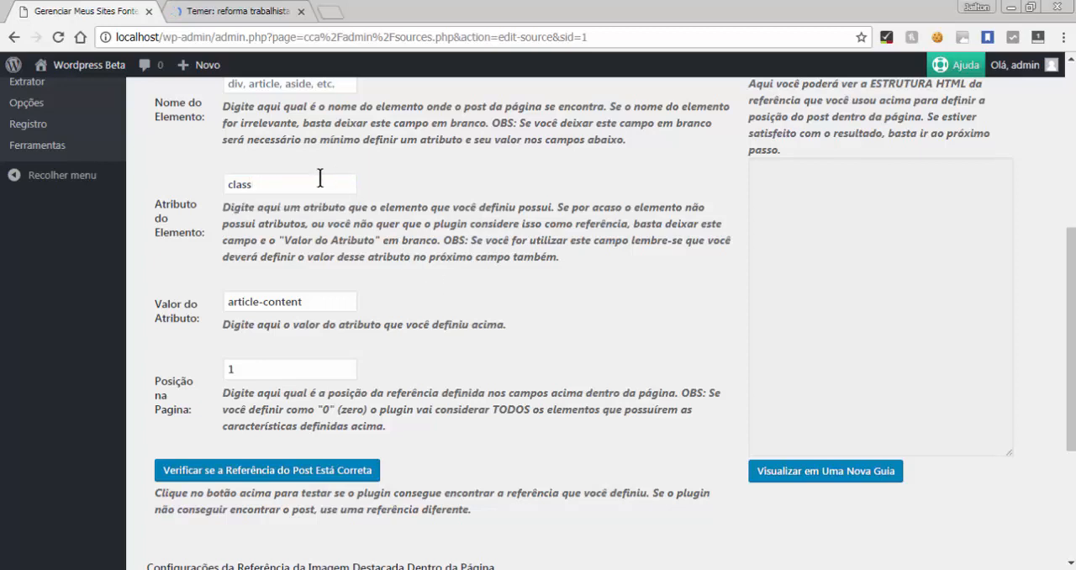
double_click(275, 185)
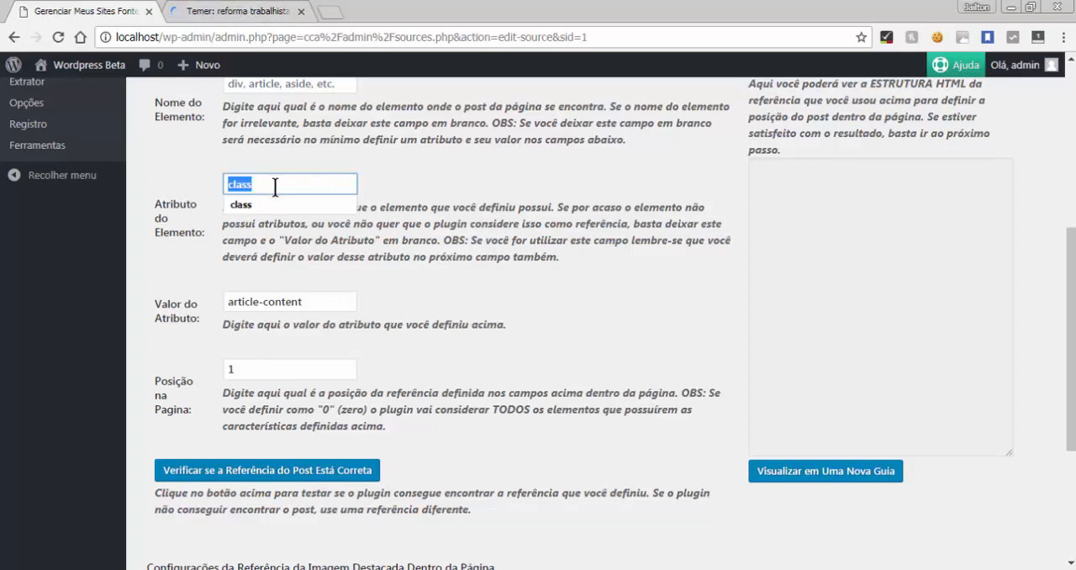
key(BackSpace)
triple_click(288, 304)
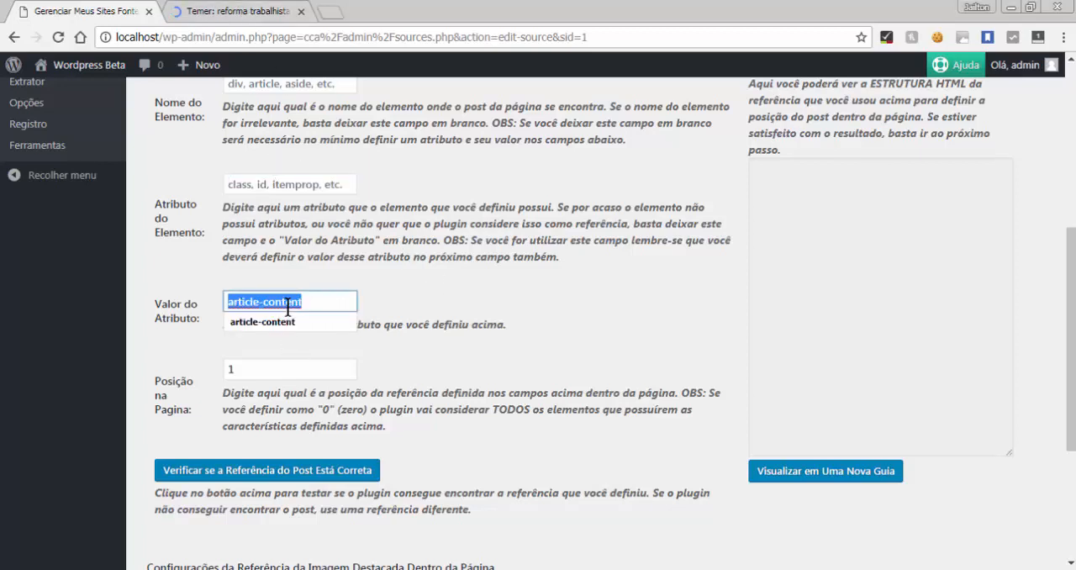
key(BackSpace)
click(404, 381)
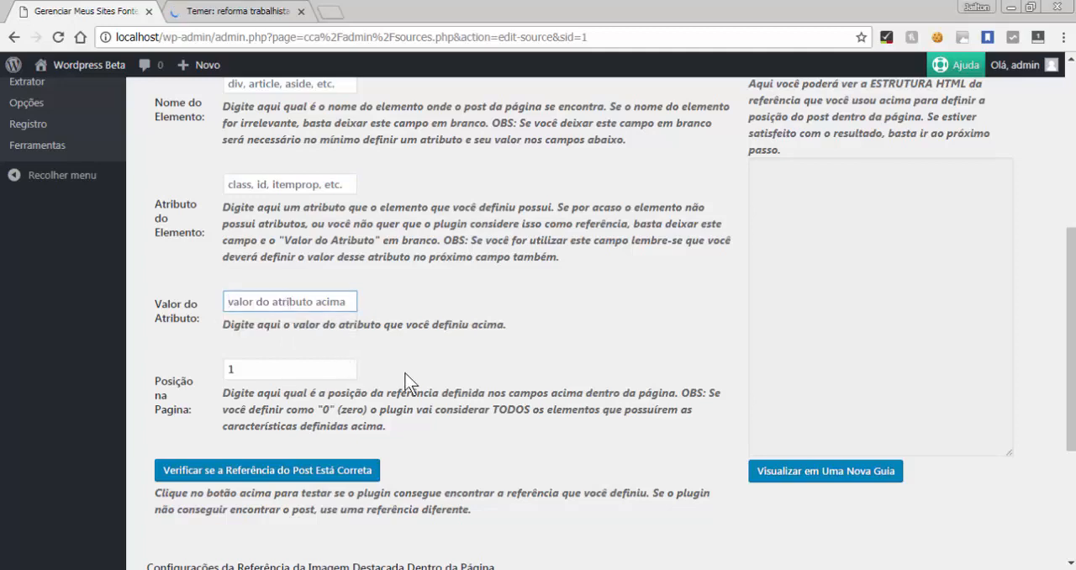
scroll(404, 381, up, 2)
scroll(404, 381, down, 1)
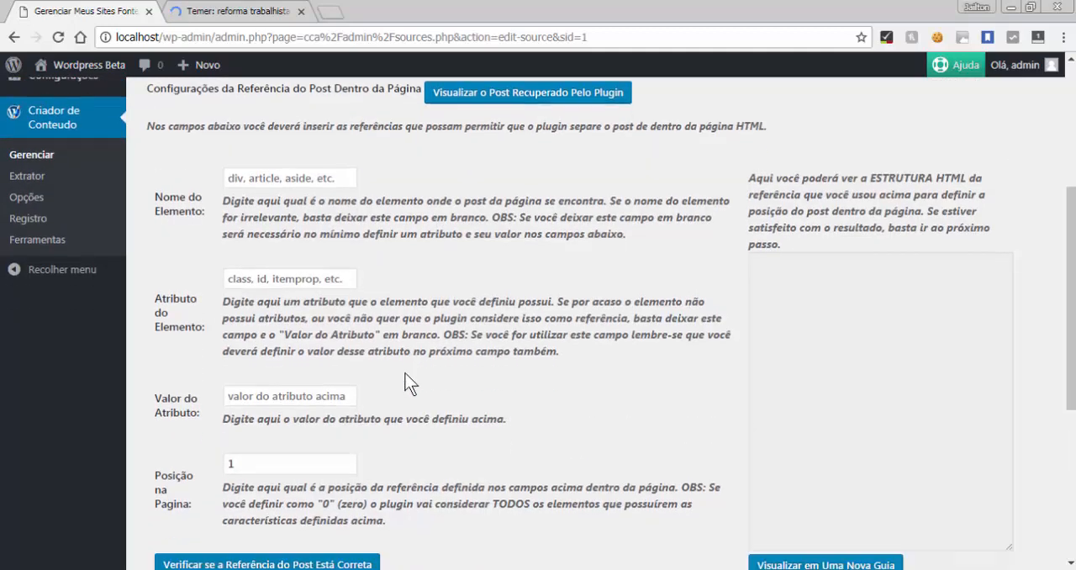
scroll(404, 381, down, 1)
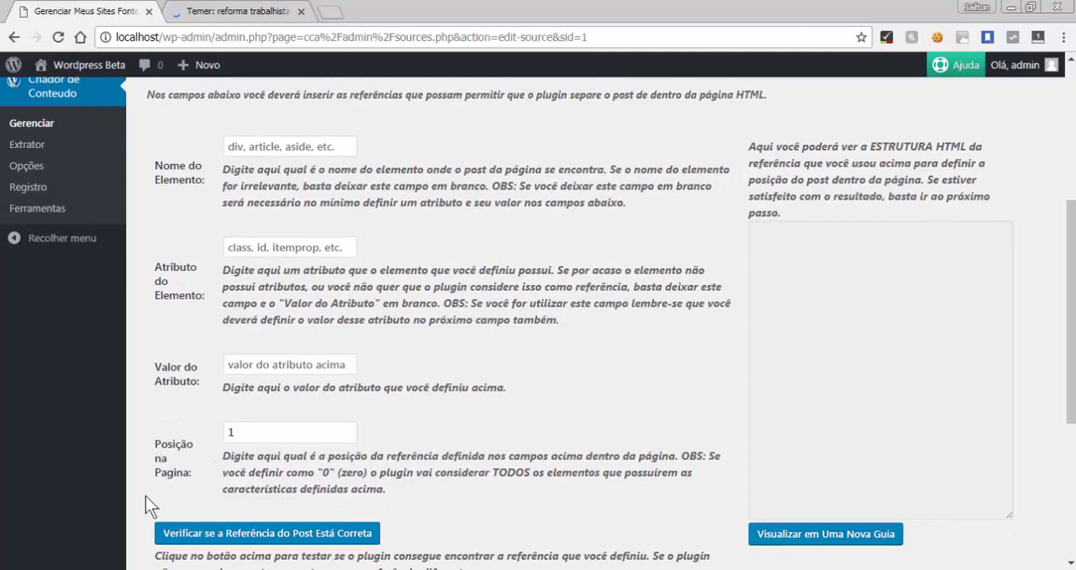
click(250, 432)
scroll(158, 411, up, 4)
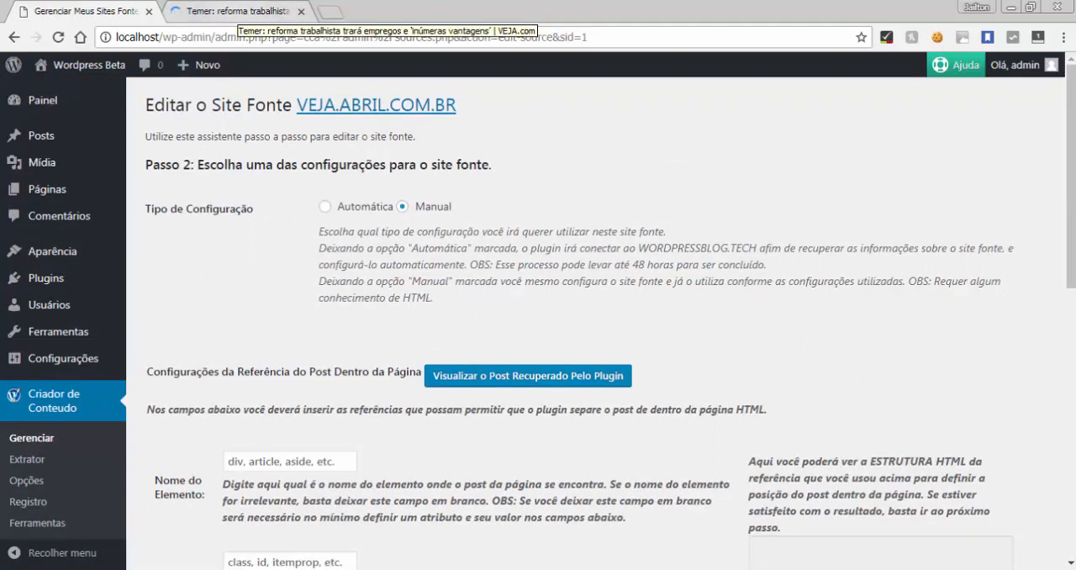
Switch to the VEJA example post and examine its headline, subtitle and content area
click(227, 12)
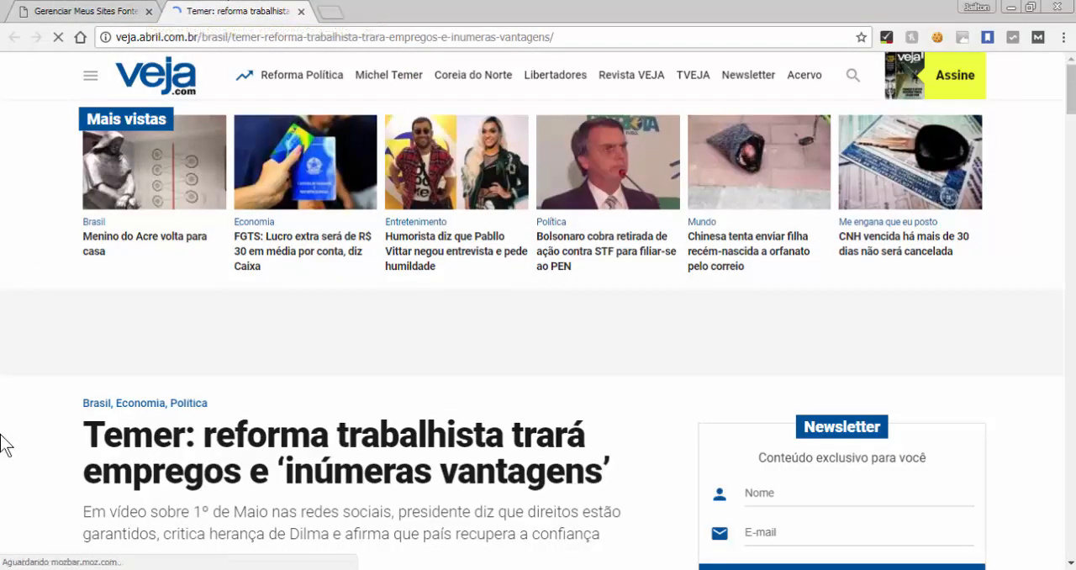
scroll(3, 444, down, 5)
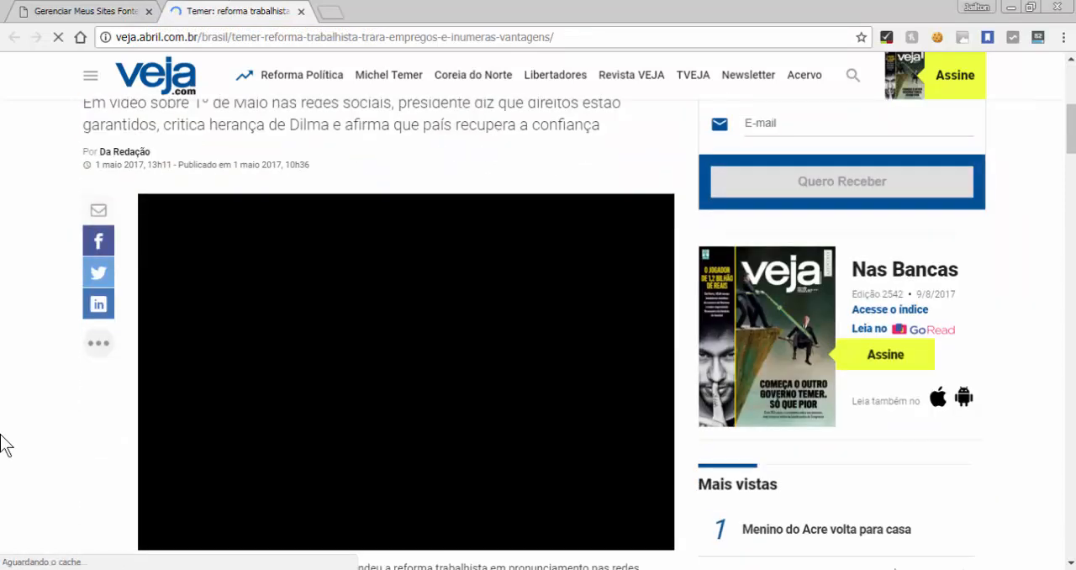
scroll(3, 443, down, 5)
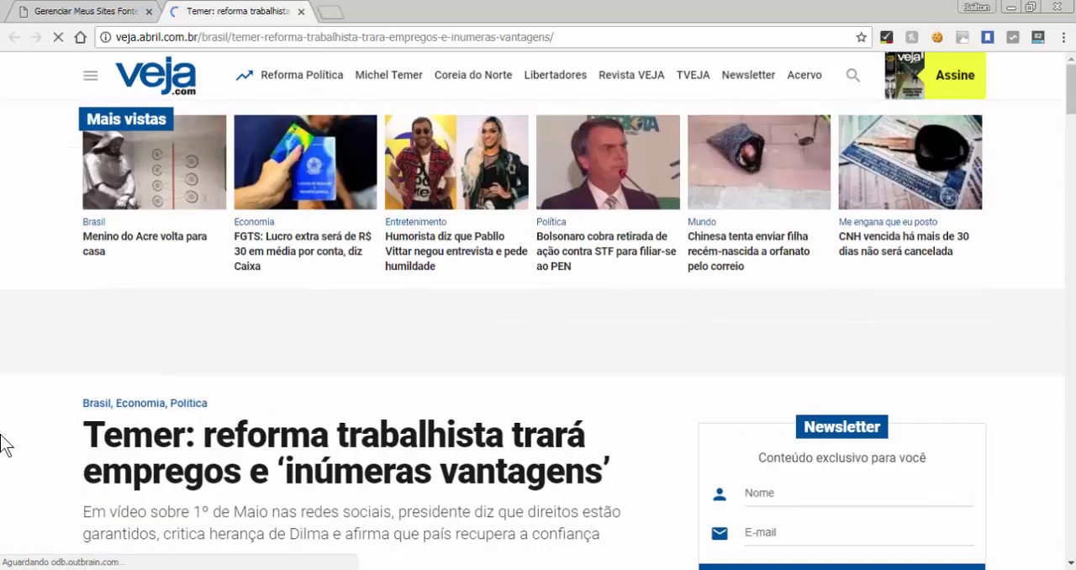
scroll(2, 445, down, 10)
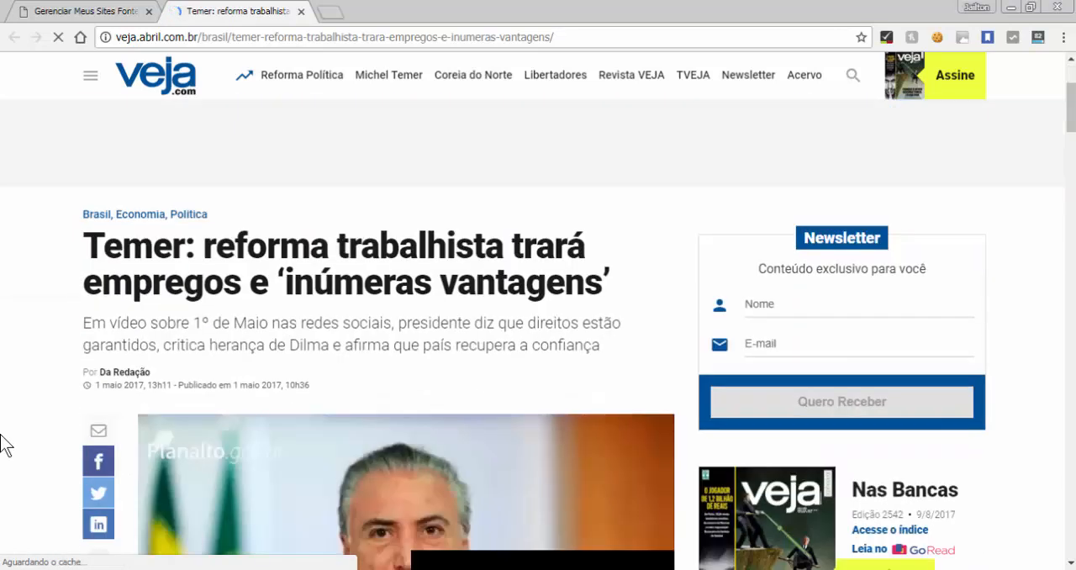
scroll(1, 446, up, 10)
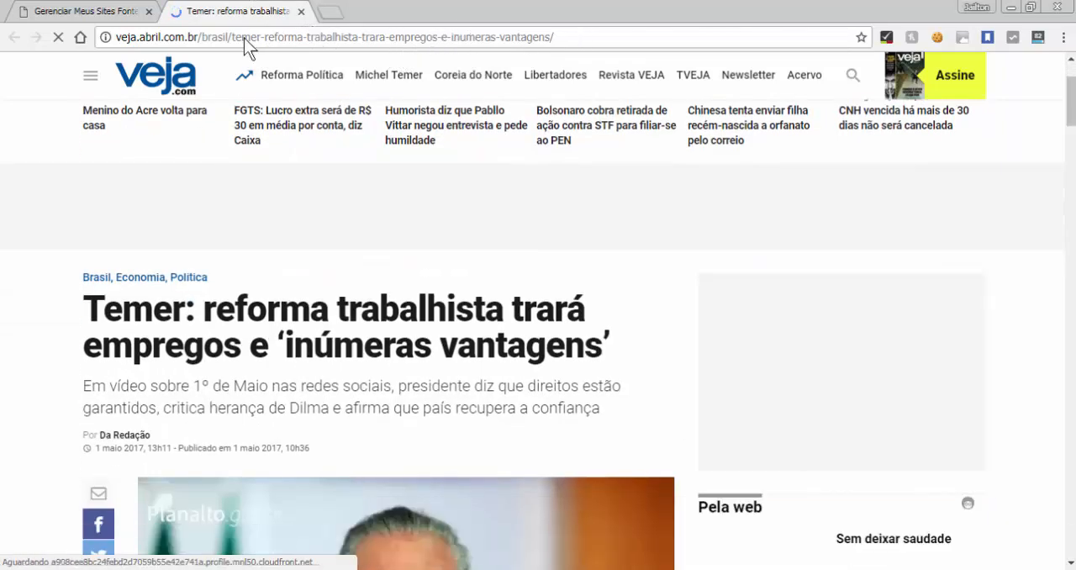
Highlight the post's slug in the page address to examine how it is written, and clear the highlight
drag(233, 37, 554, 37)
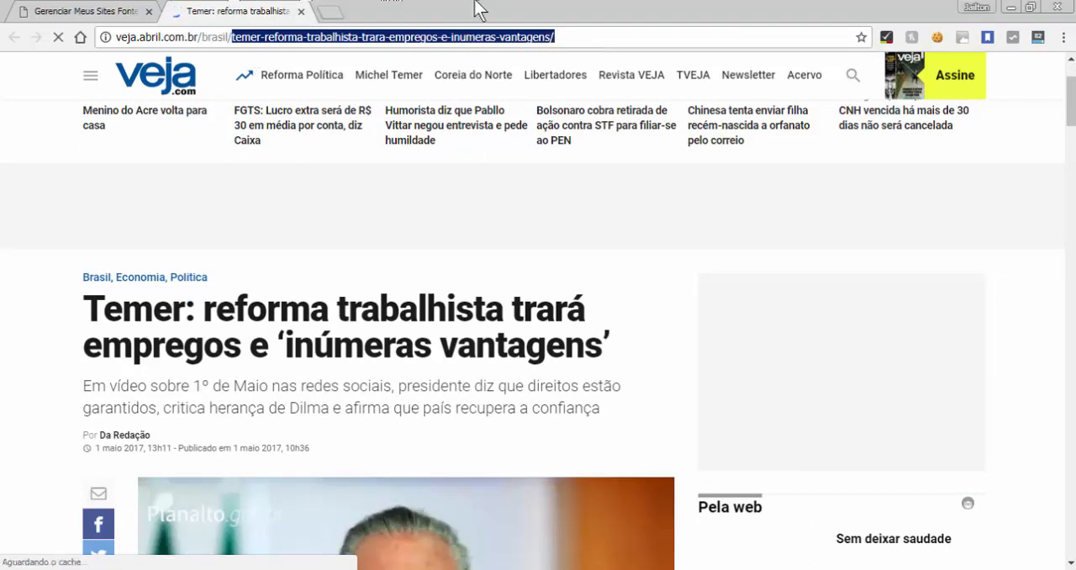
click(4, 312)
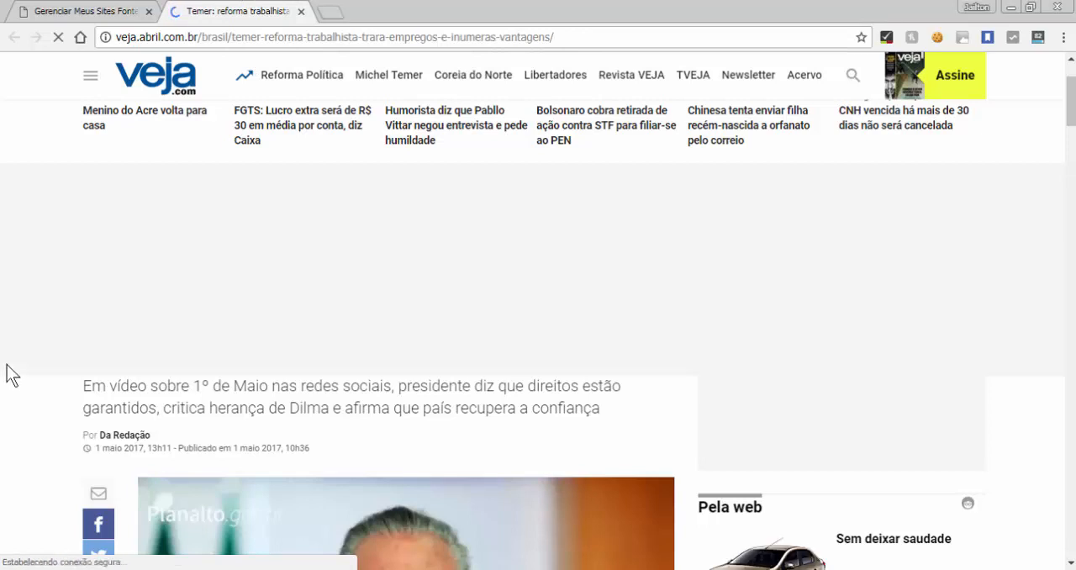
key(Down)
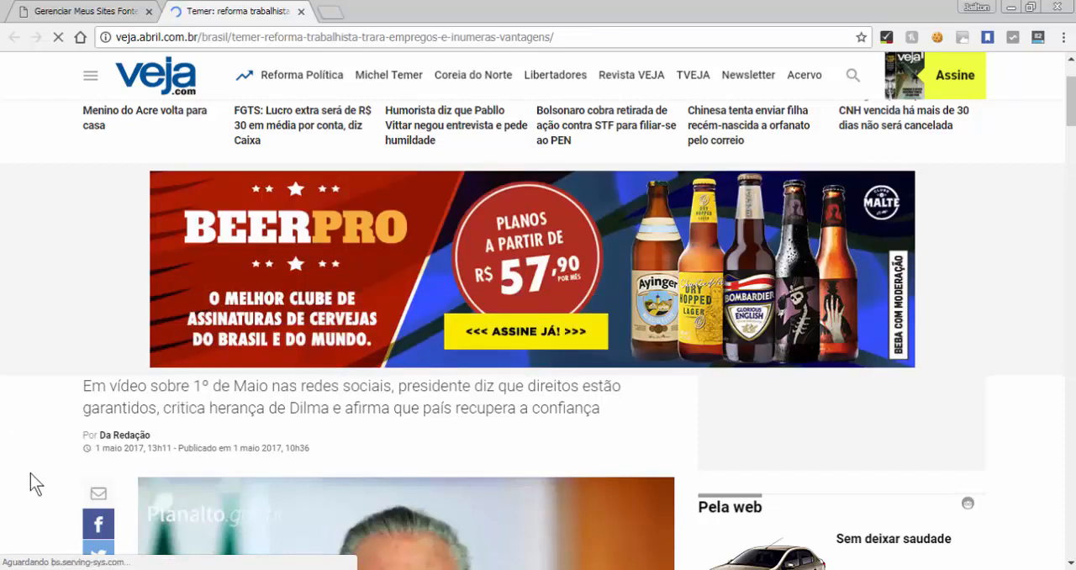
Look over the VEJA post from the most-viewed stories strip down to the lead photo
key(Down)
key(Down)
key(Down)
key(Down)
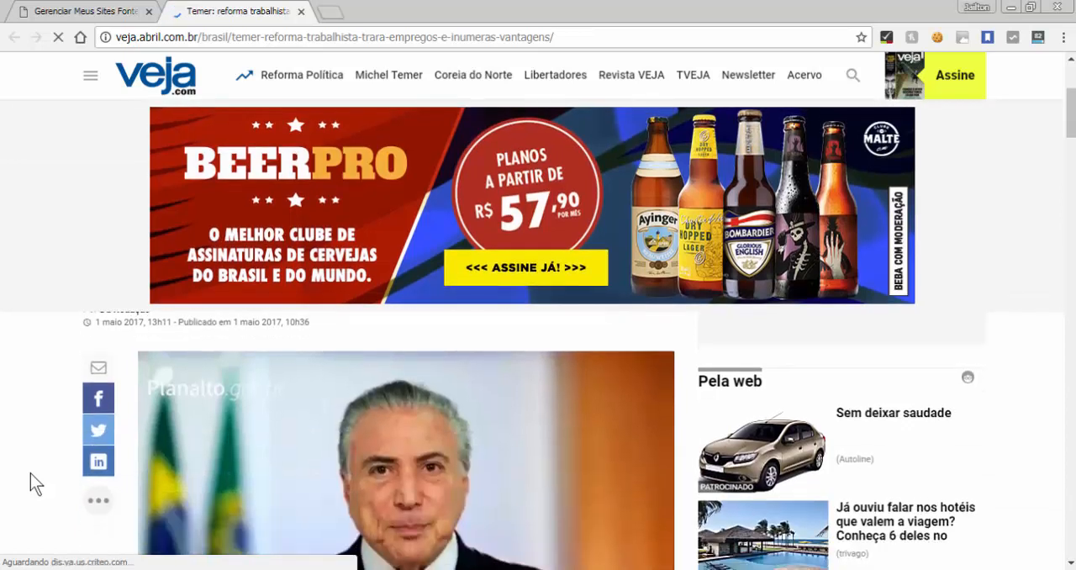
key(Down)
key(Down)
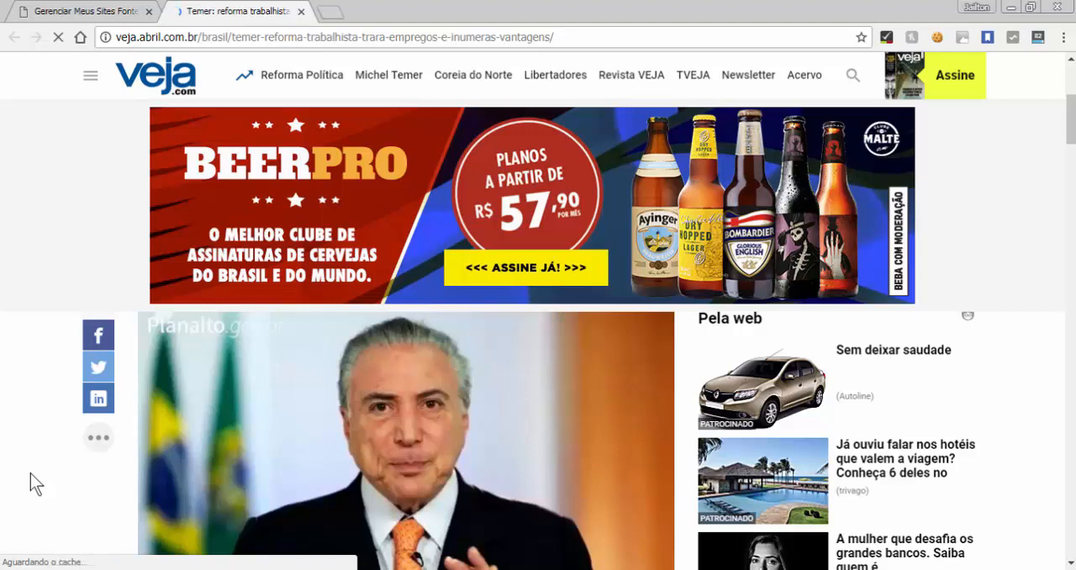
key(Up)
key(Up)
key(Up)
key(Up)
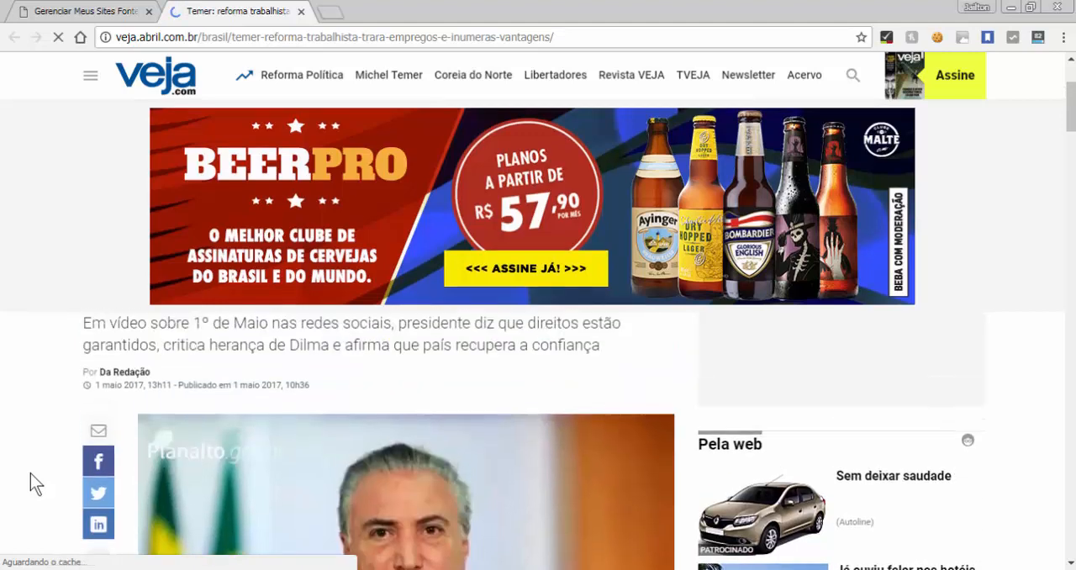
key(Up)
key(Up)
key(Up)
key(Up)
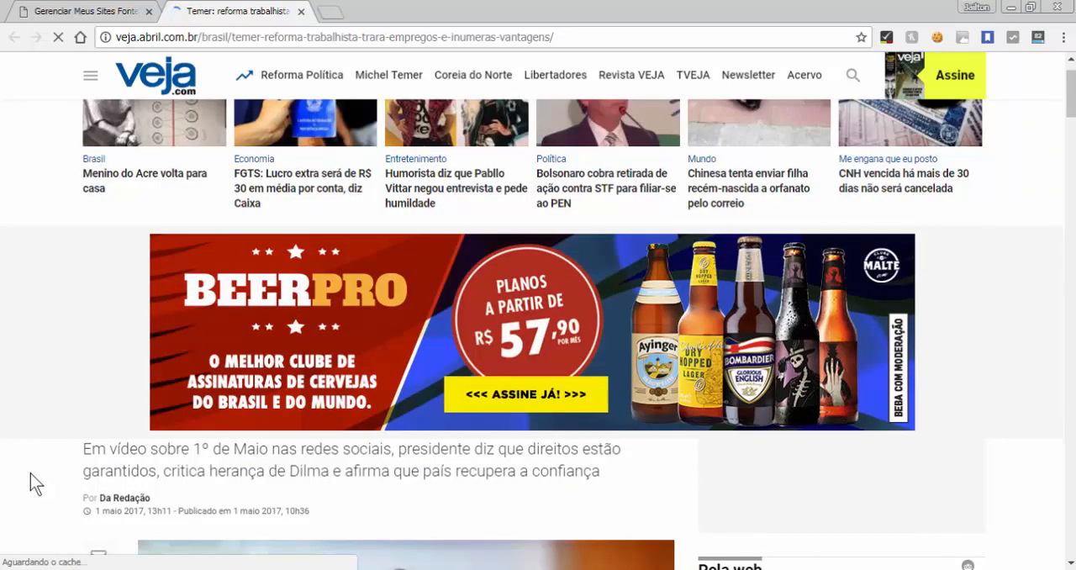
key(Up)
key(Up)
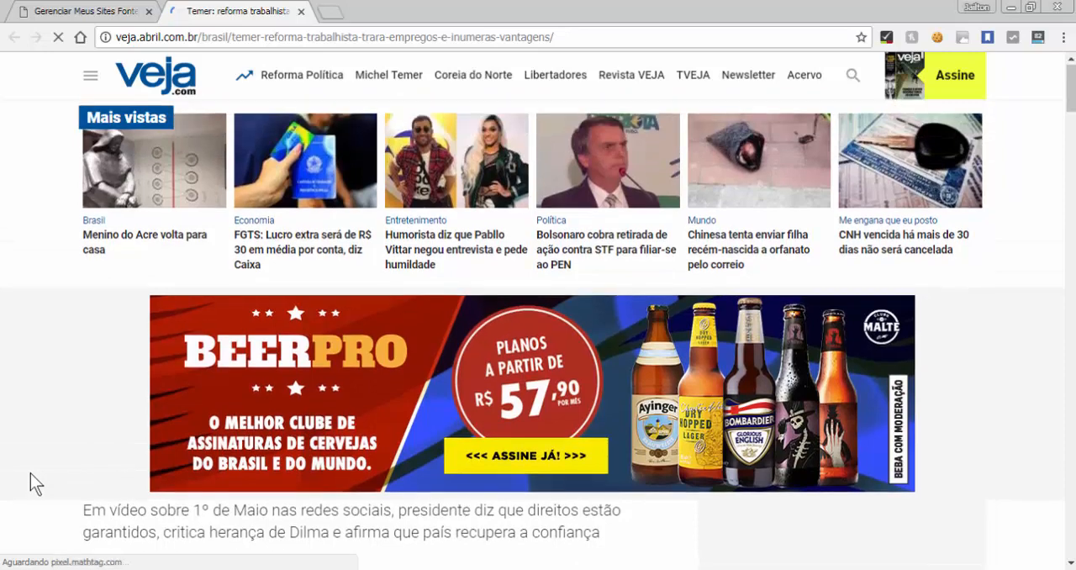
key(Down)
key(Down)
key(Down)
key(Down)
key(Down)
key(Down)
key(Down)
key(Down)
key(Down)
key(Down)
key(Down)
key(Down)
key(Down)
key(Down)
key(Down)
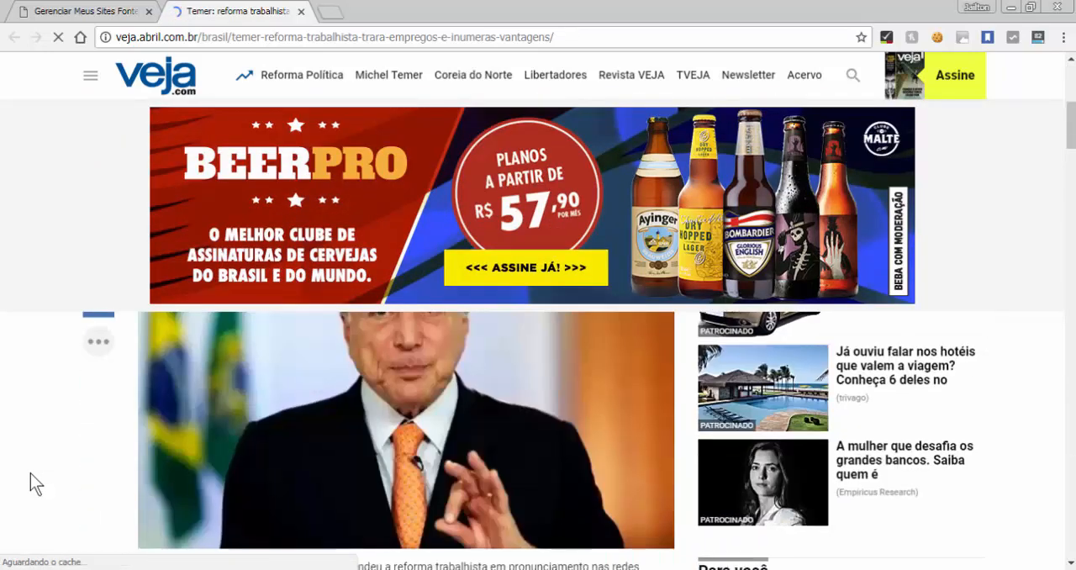
key(Down)
key(Down)
key(Down)
key(Down)
key(Down)
key(Down)
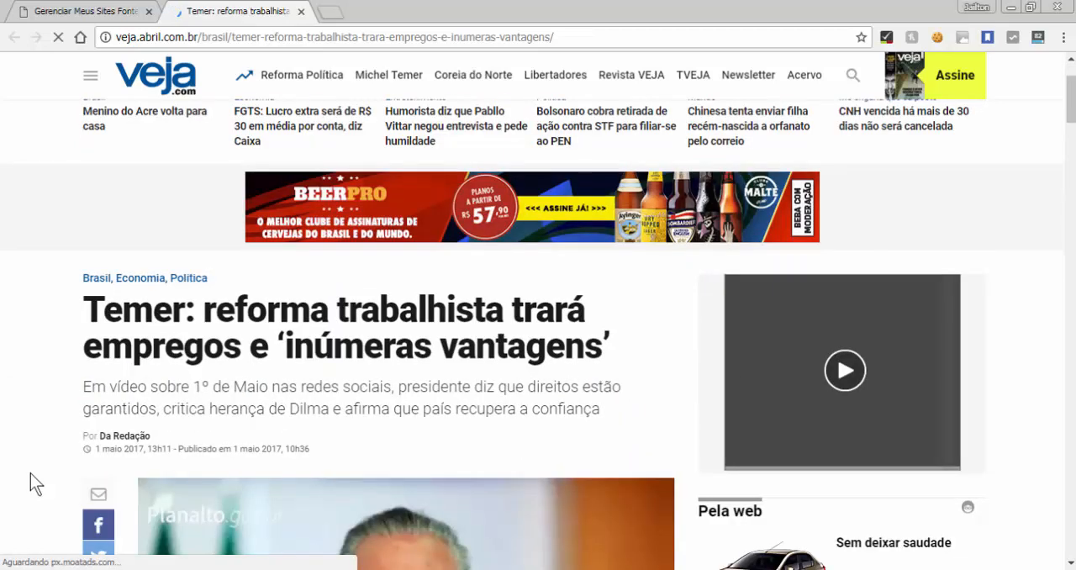
scroll(30, 473, down, 1)
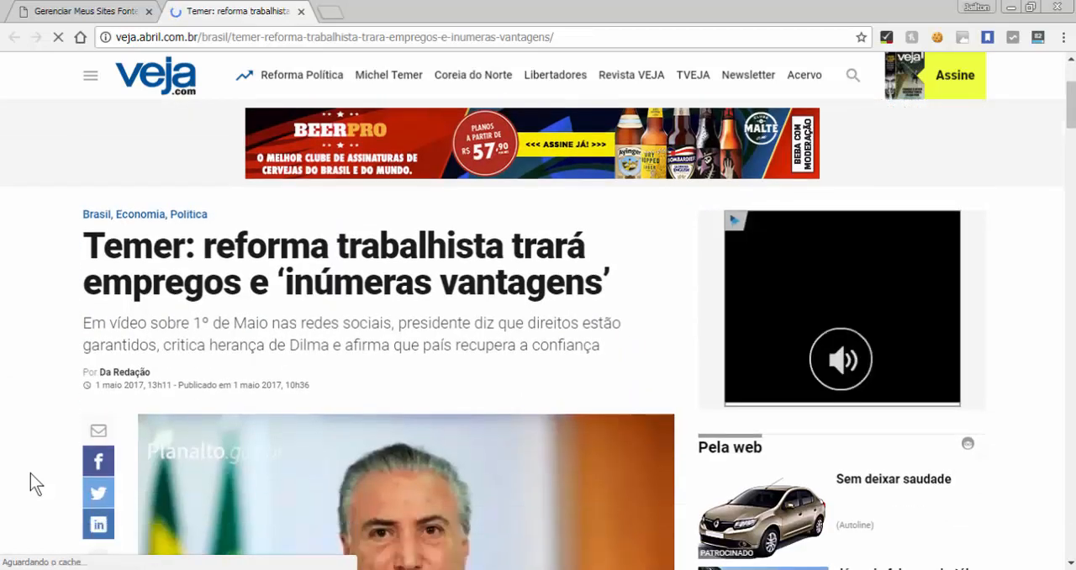
scroll(105, 215, down, 1)
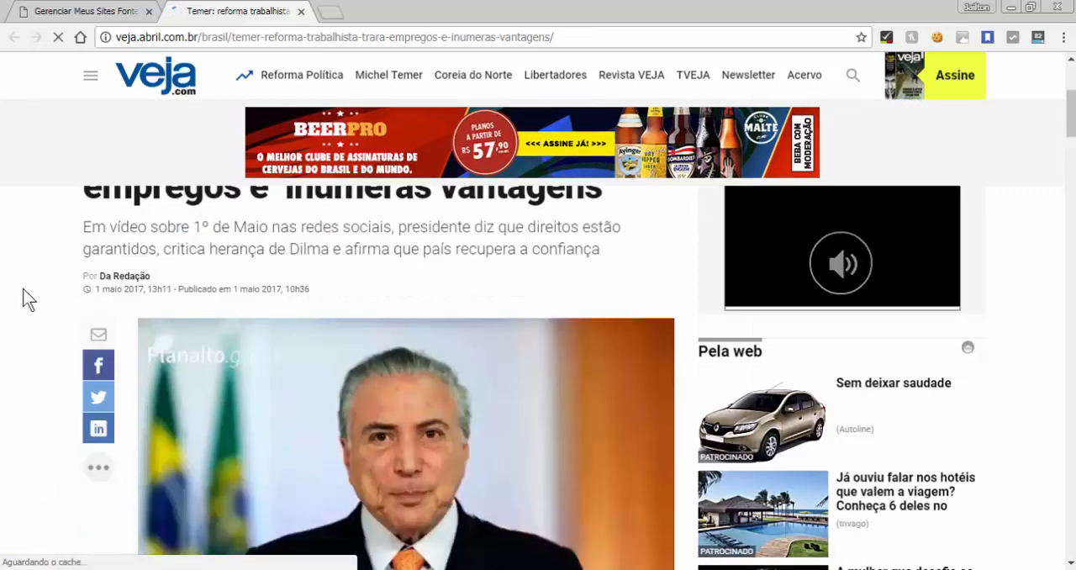
scroll(22, 298, up, 1)
scroll(23, 298, up, 1)
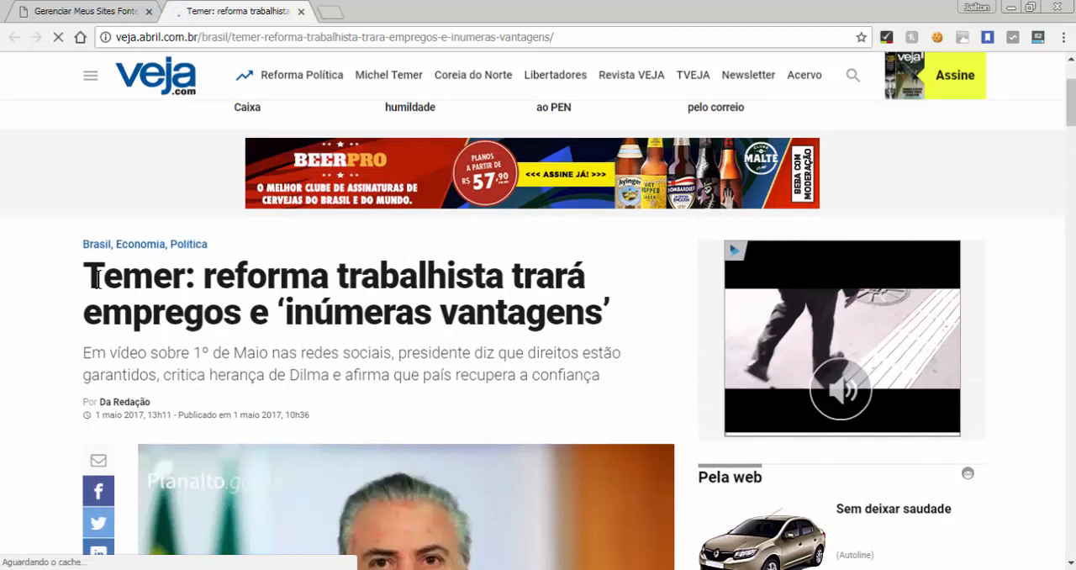
Highlight the post's headline and its subtitle in turn to identify these two elements
drag(98, 279, 5, 368)
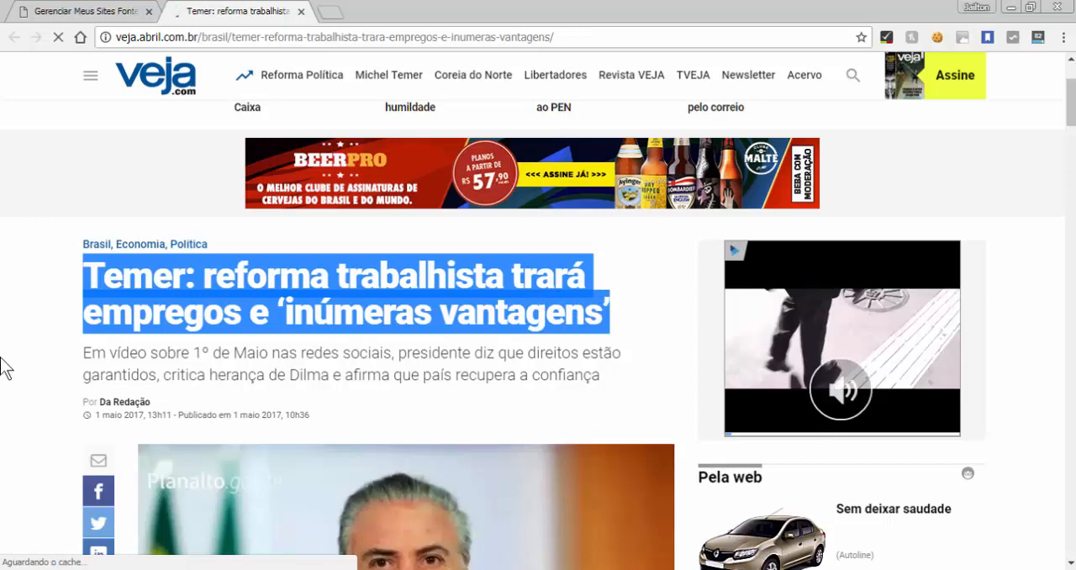
click(5, 368)
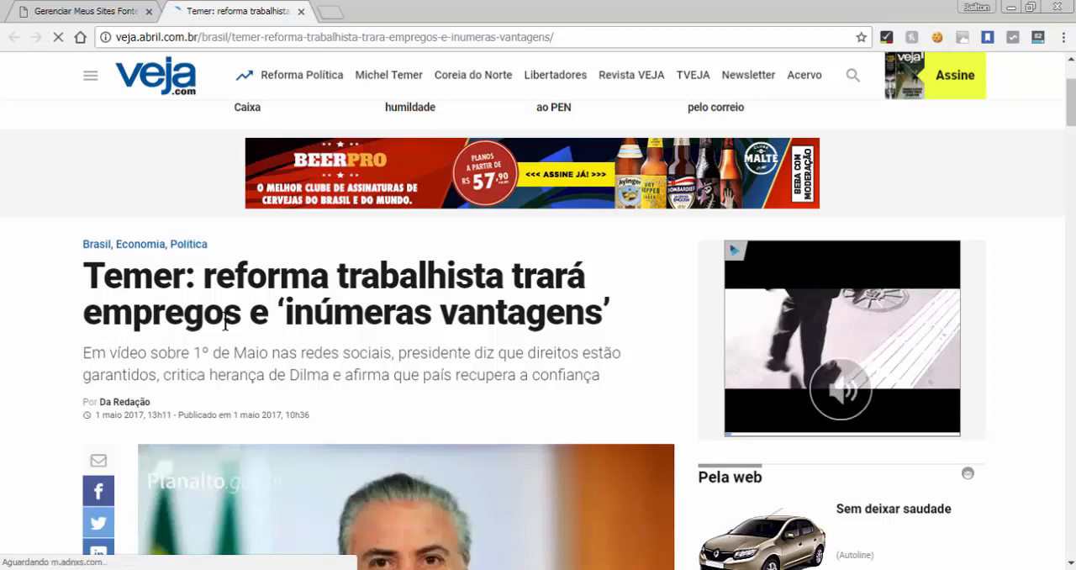
drag(86, 357, 606, 376)
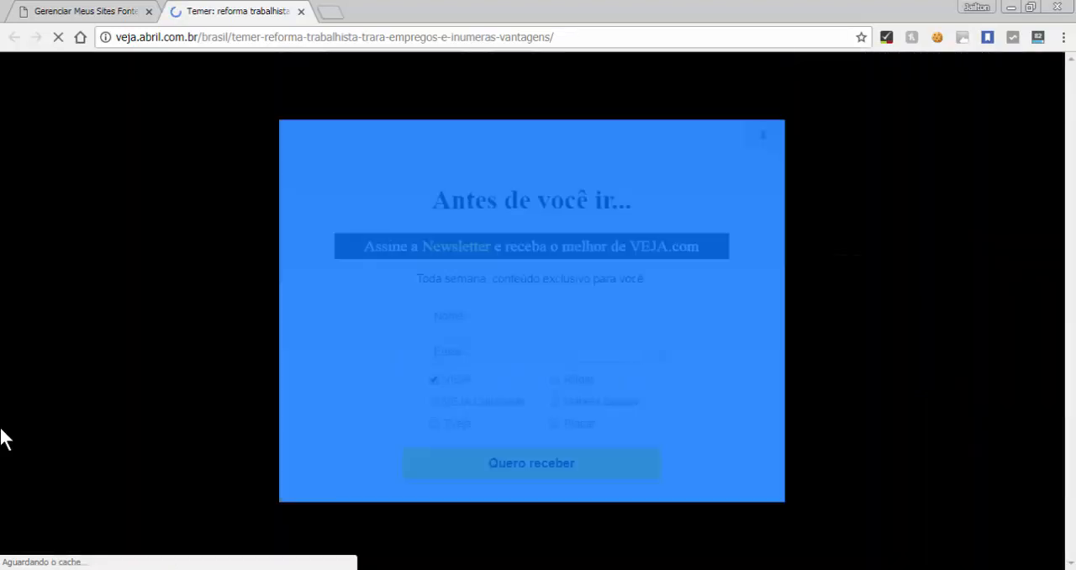
click(1, 428)
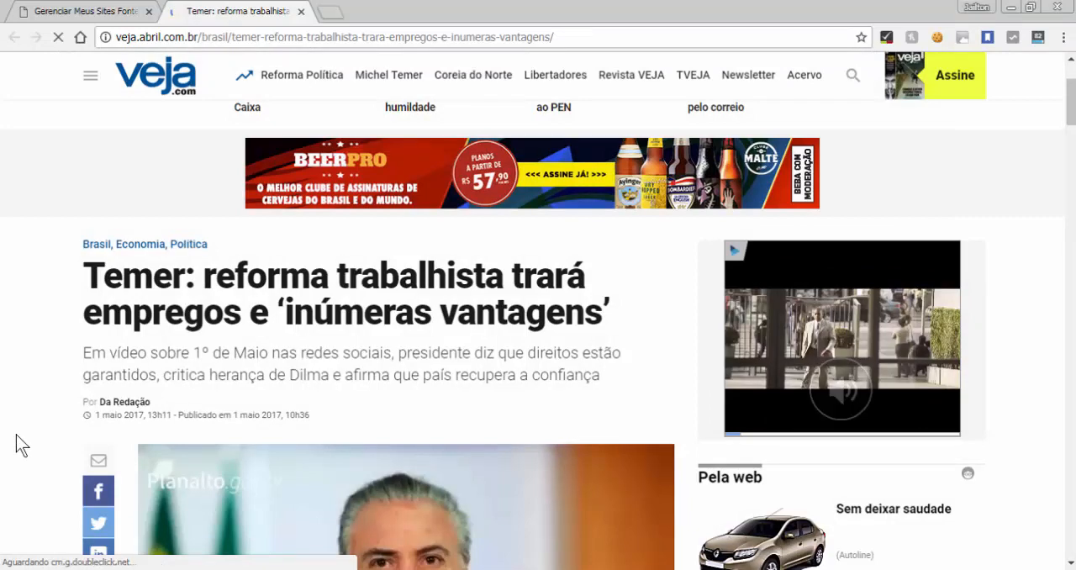
Highlight the date and time under the post's byline
scroll(16, 434, down, 2)
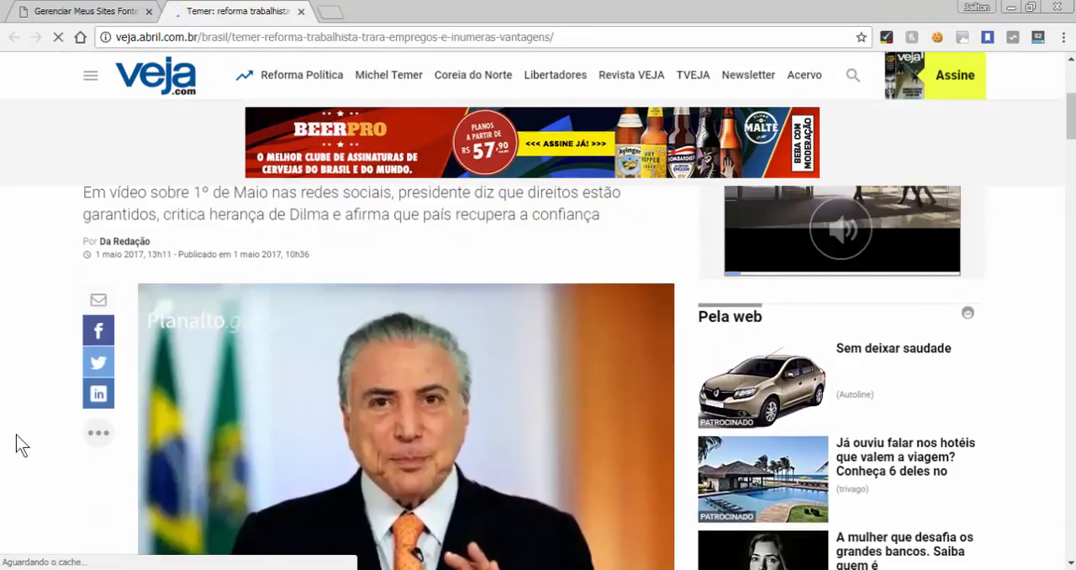
scroll(34, 408, up, 1)
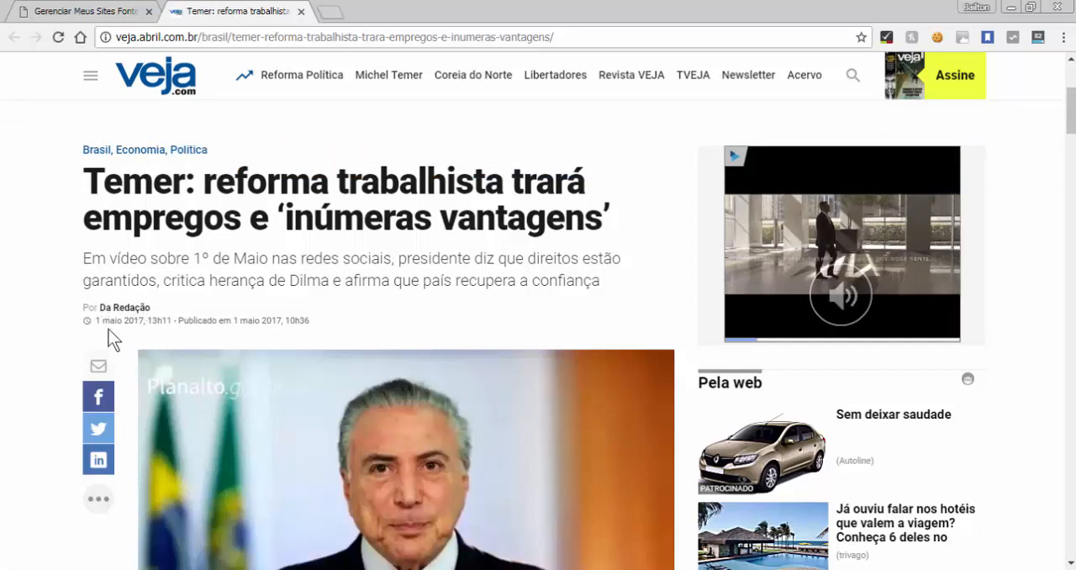
drag(96, 321, 174, 320)
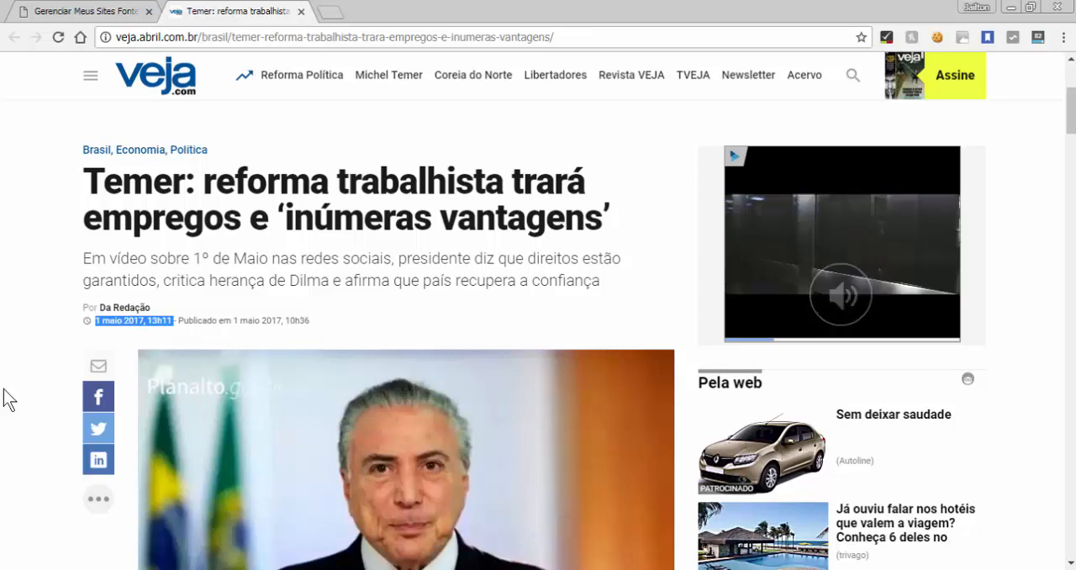
Go past the lead photo to the article text and close the advertisement between its paragraphs
scroll(11, 438, down, 4)
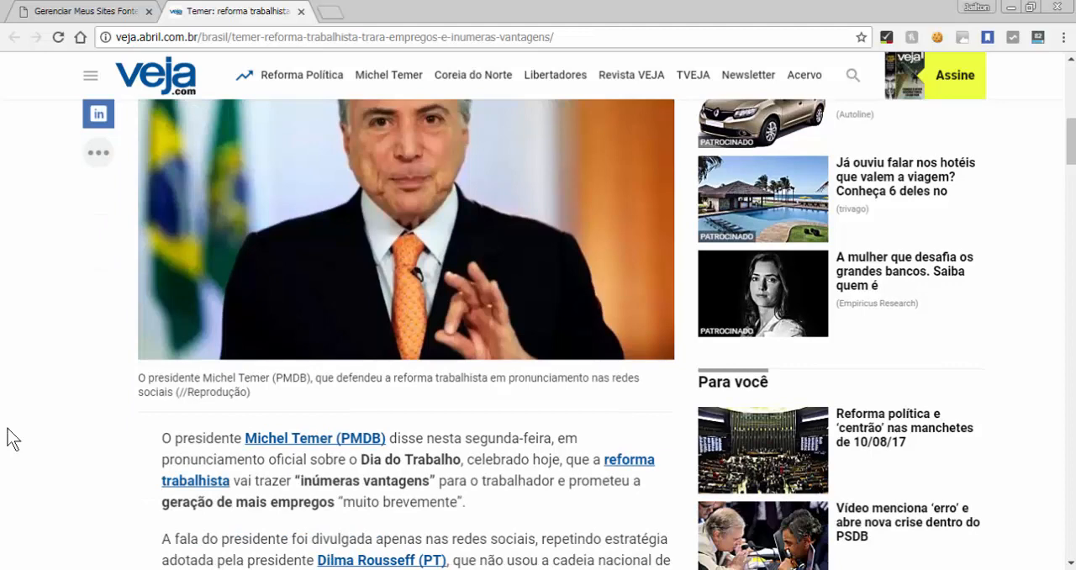
scroll(11, 438, up, 2)
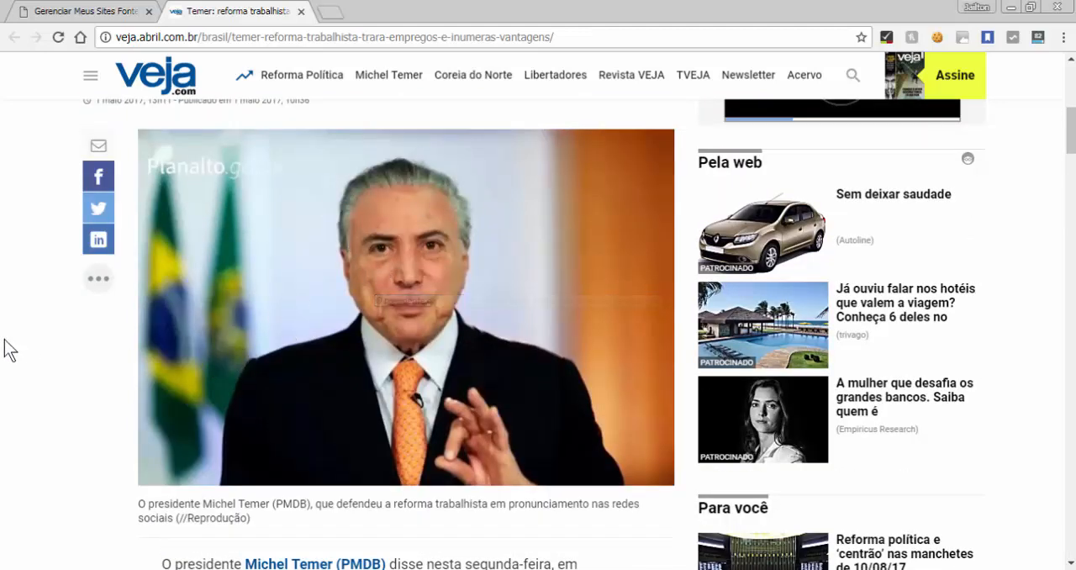
scroll(4, 385, down, 3)
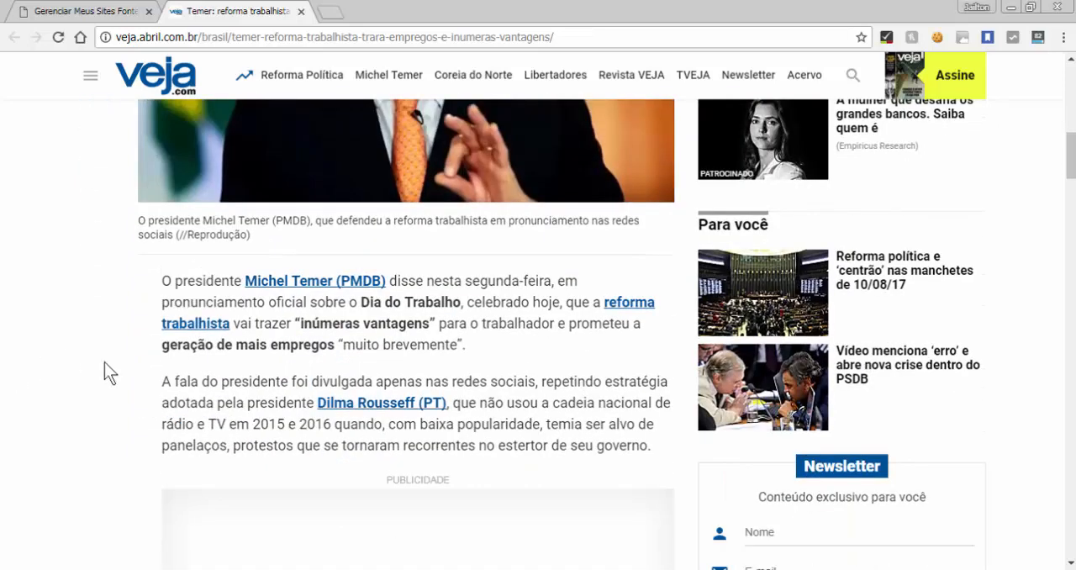
scroll(141, 435, down, 4)
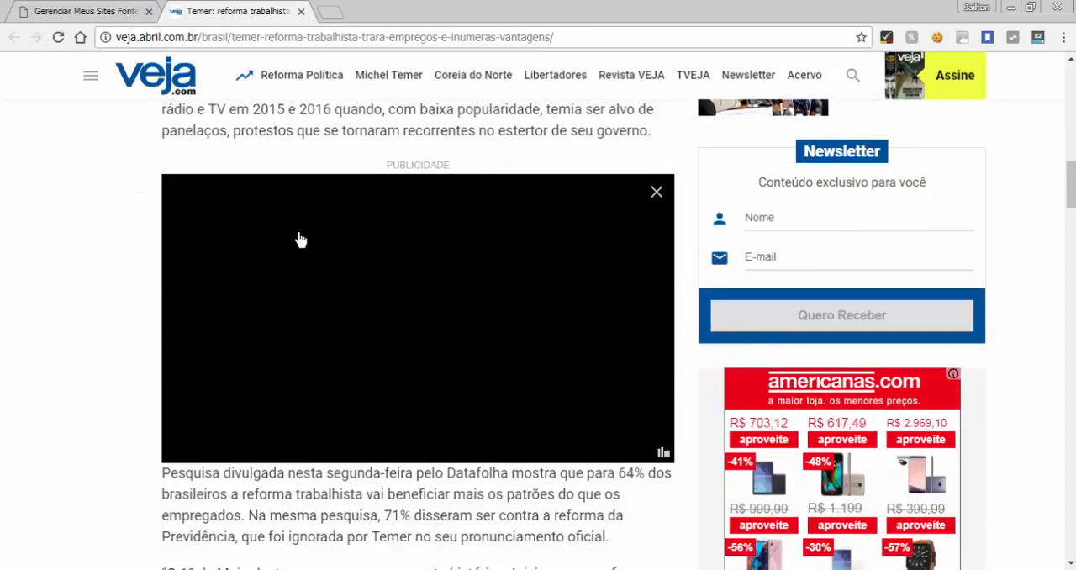
click(656, 194)
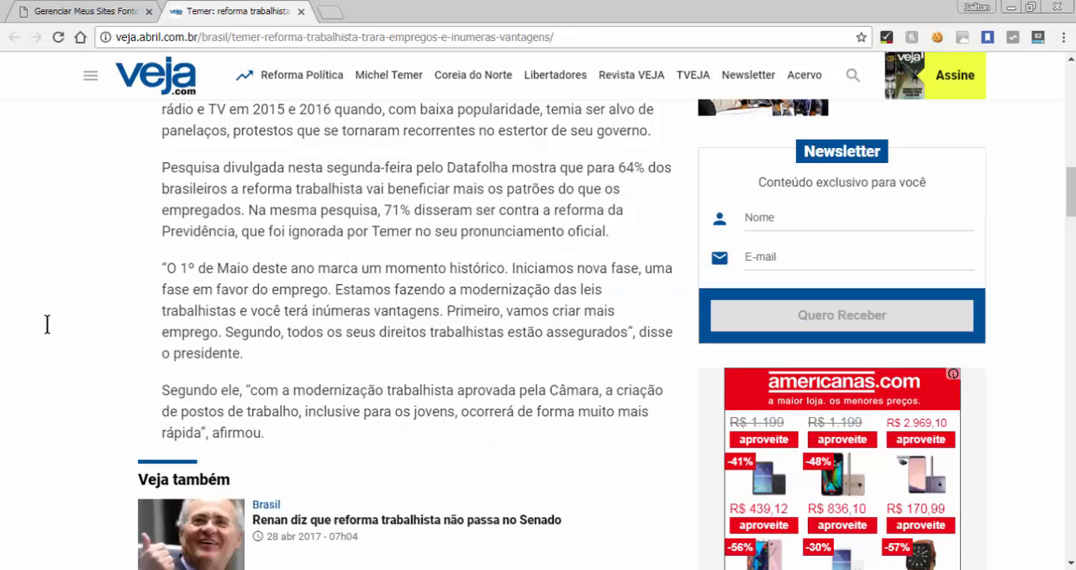
Select the whole article body from its first paragraph through the embedded video at the end
scroll(47, 325, up, 3)
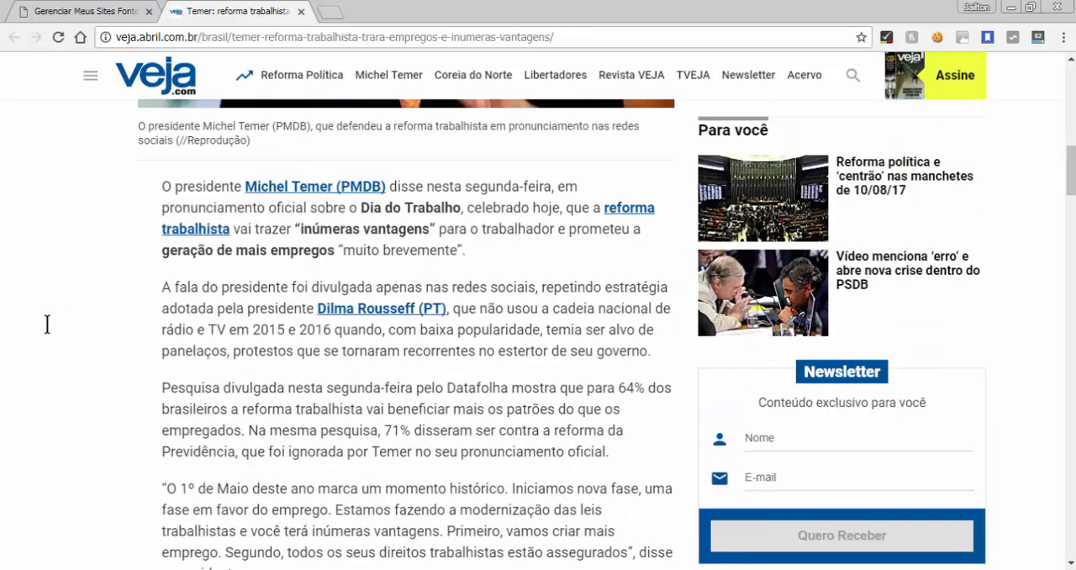
scroll(47, 325, up, 1)
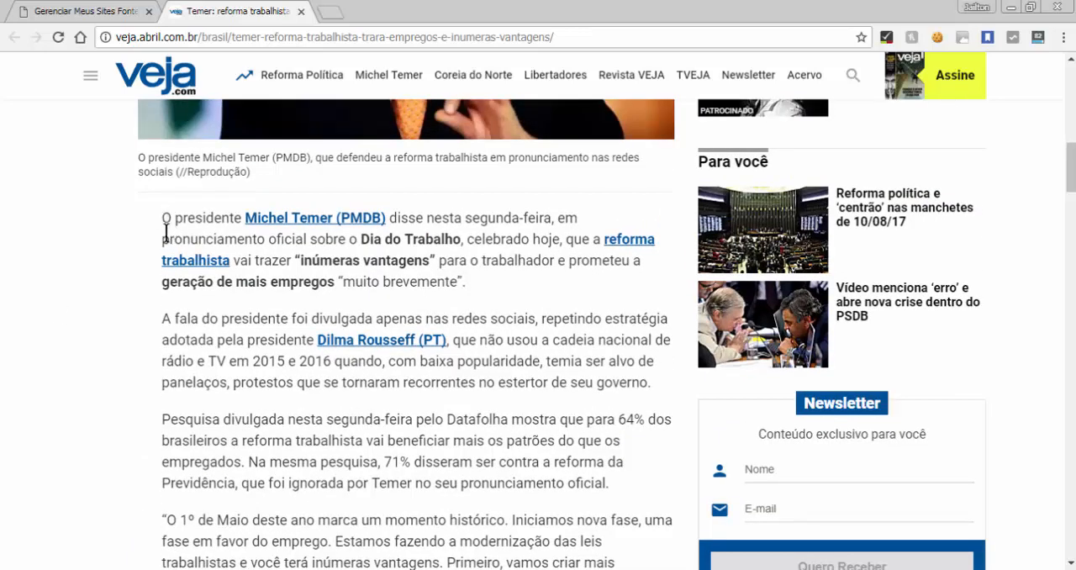
drag(163, 220, 207, 384)
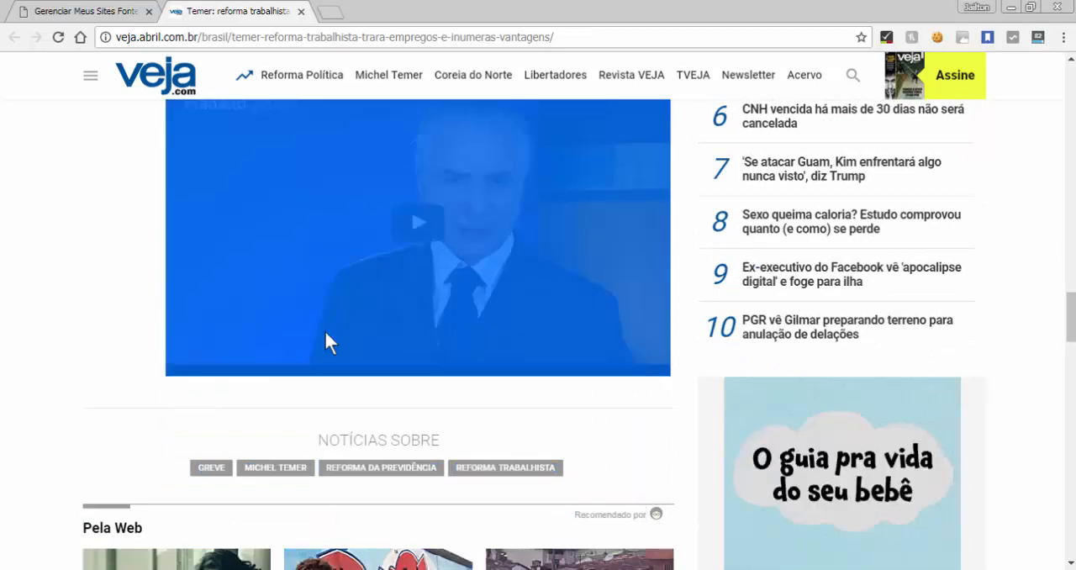
Review the selected content area from its first paragraph to the embedded video, including the "Veja também" block inside it
mouse_move(1069, 305)
mouse_down()
mouse_move(1069, 205)
mouse_move(1064, 332)
mouse_move(1065, 302)
mouse_up()
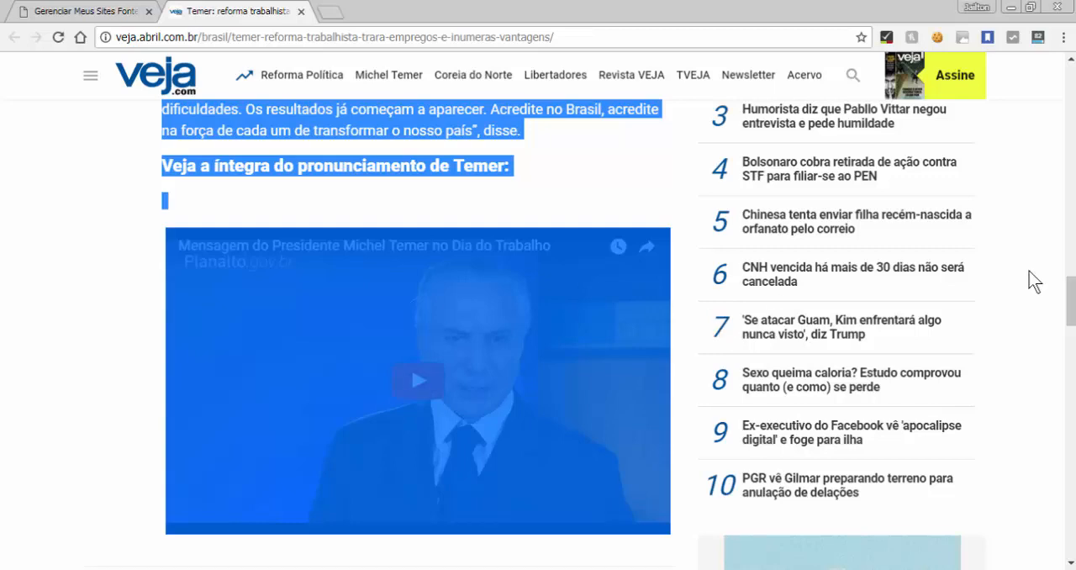
scroll(1071, 206, up, 3)
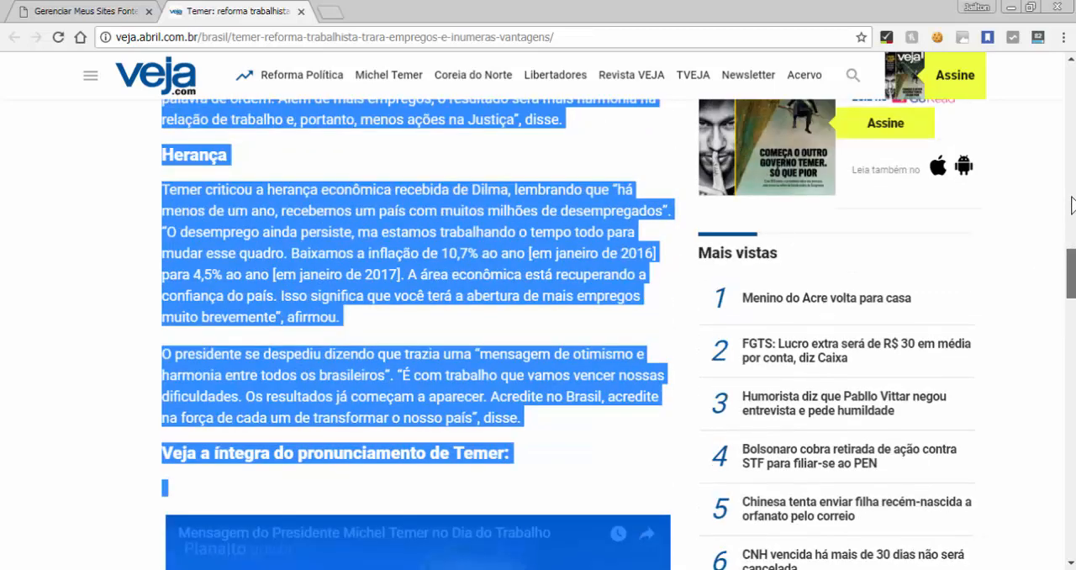
click(1072, 205)
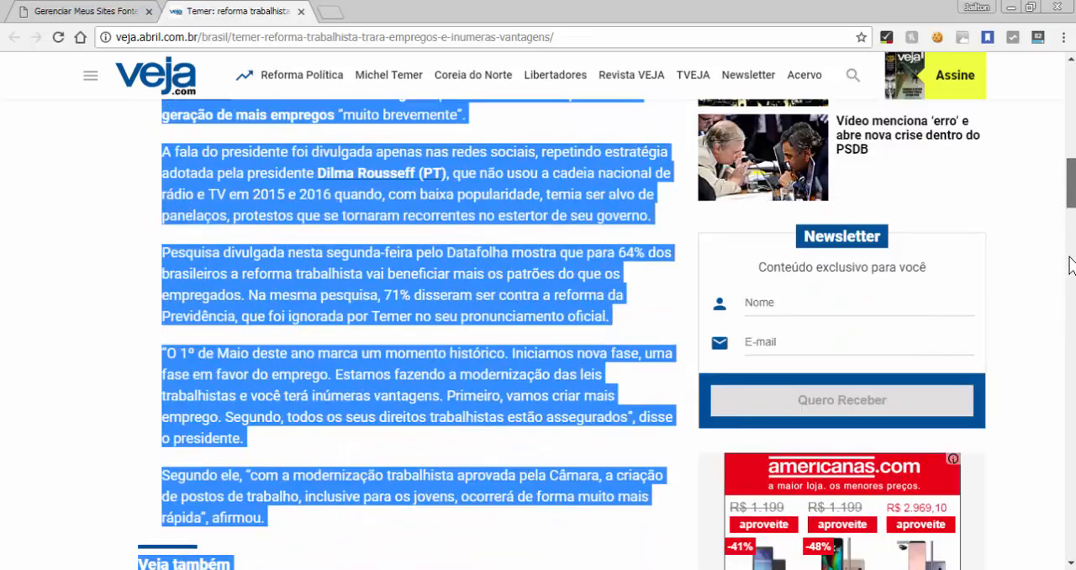
click(1071, 265)
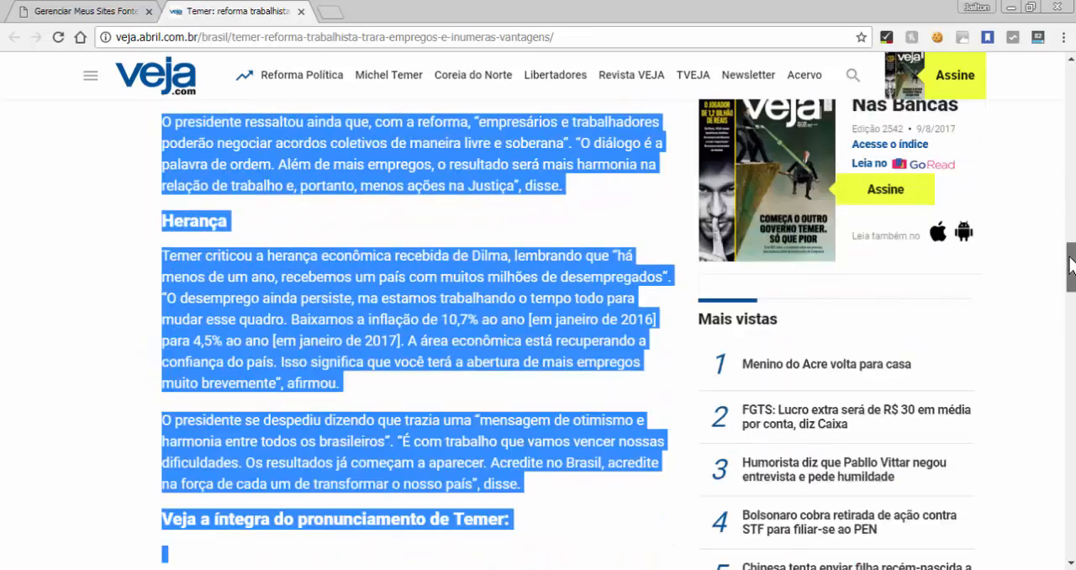
scroll(1072, 264, down, 6)
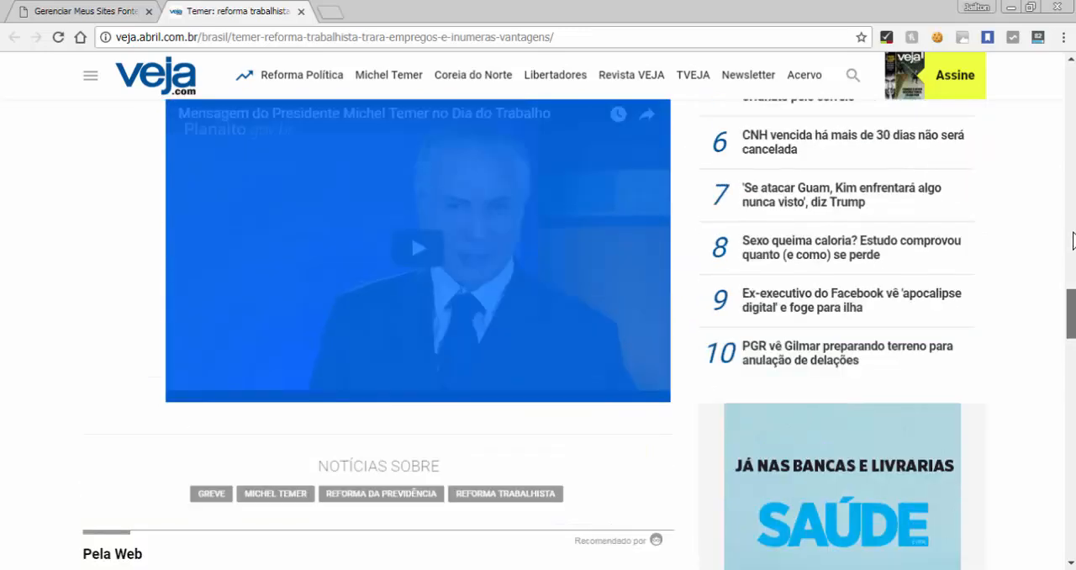
drag(1072, 223, 1068, 157)
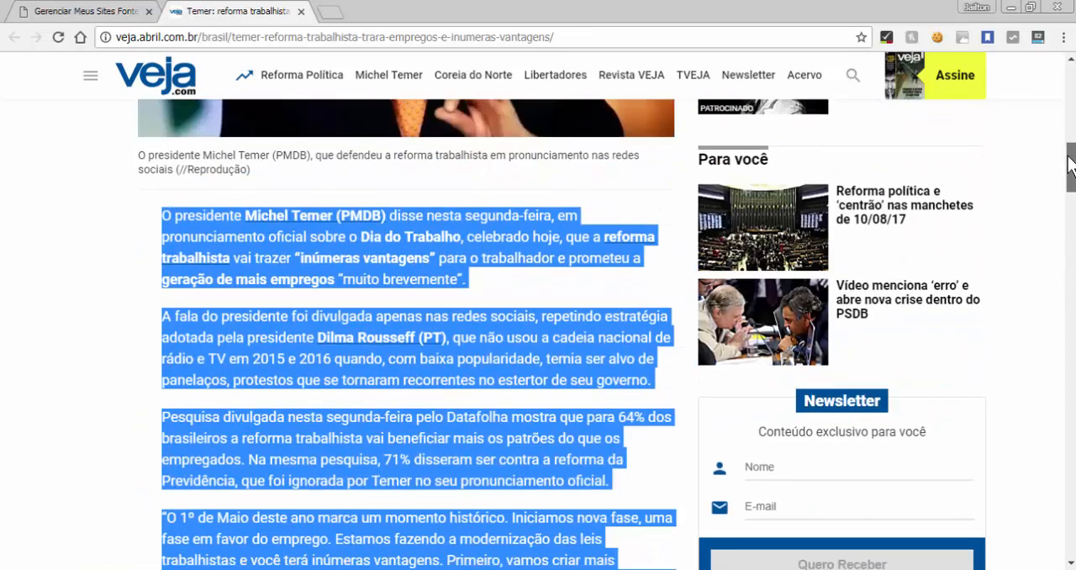
scroll(1070, 185, down, 5)
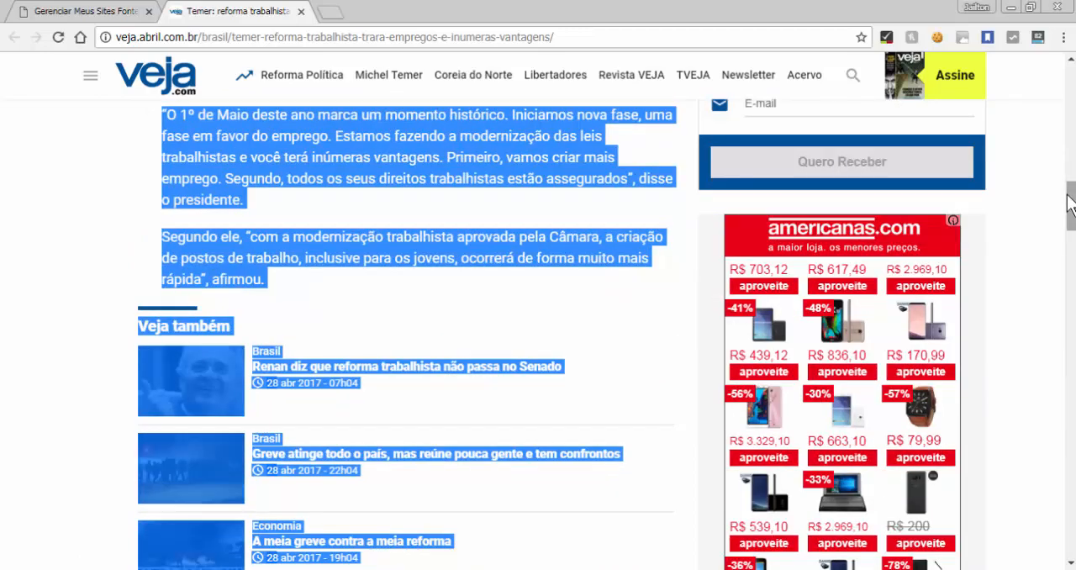
scroll(1073, 252, down, 9)
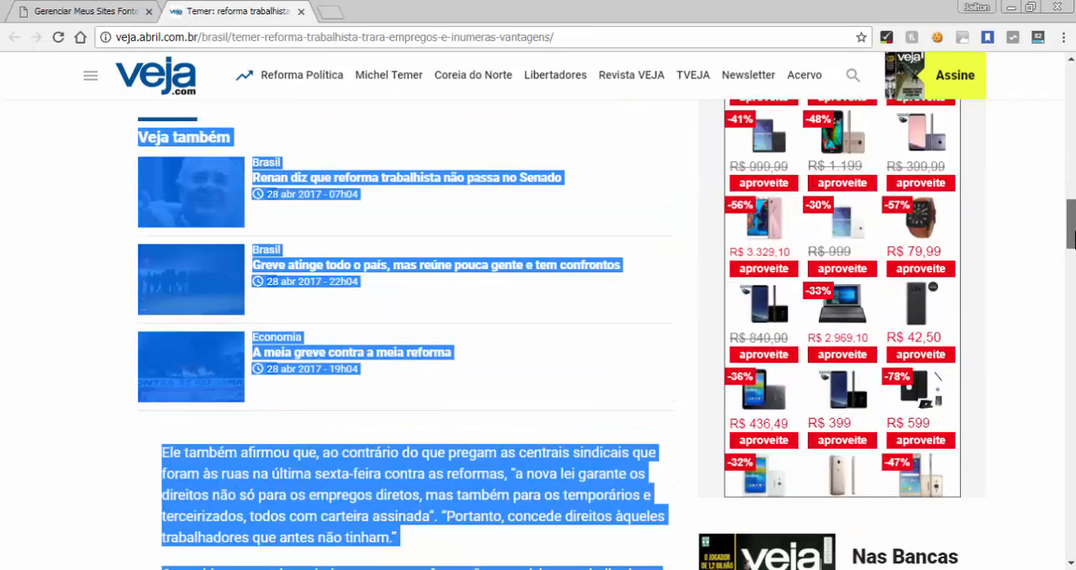
Check where the selected article content ends, between the embedded video and the "Notícias sobre" tags
scroll(1072, 290, down, 8)
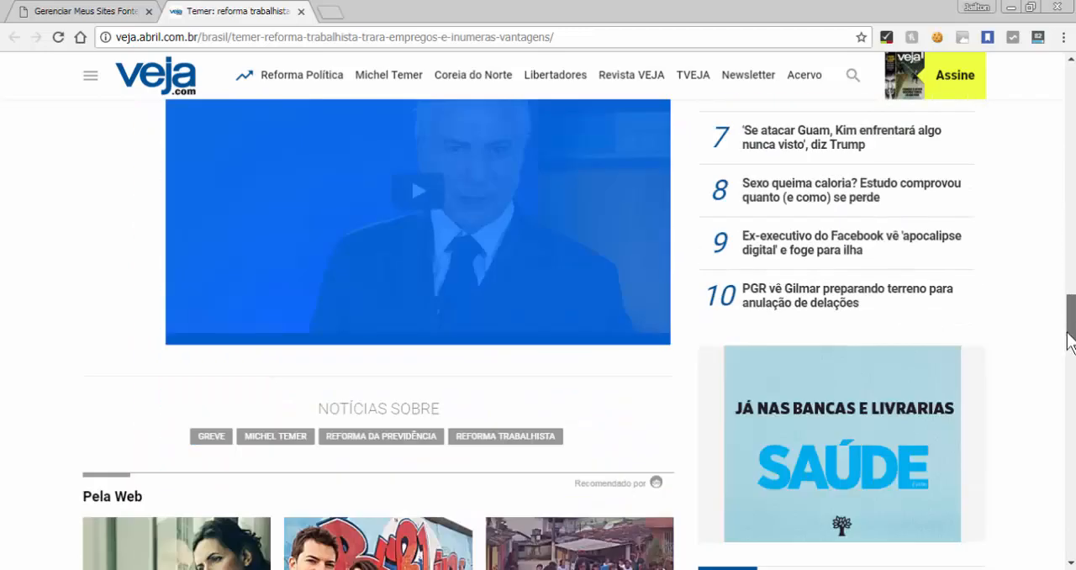
scroll(1066, 300, up, 3)
scroll(1065, 300, up, 3)
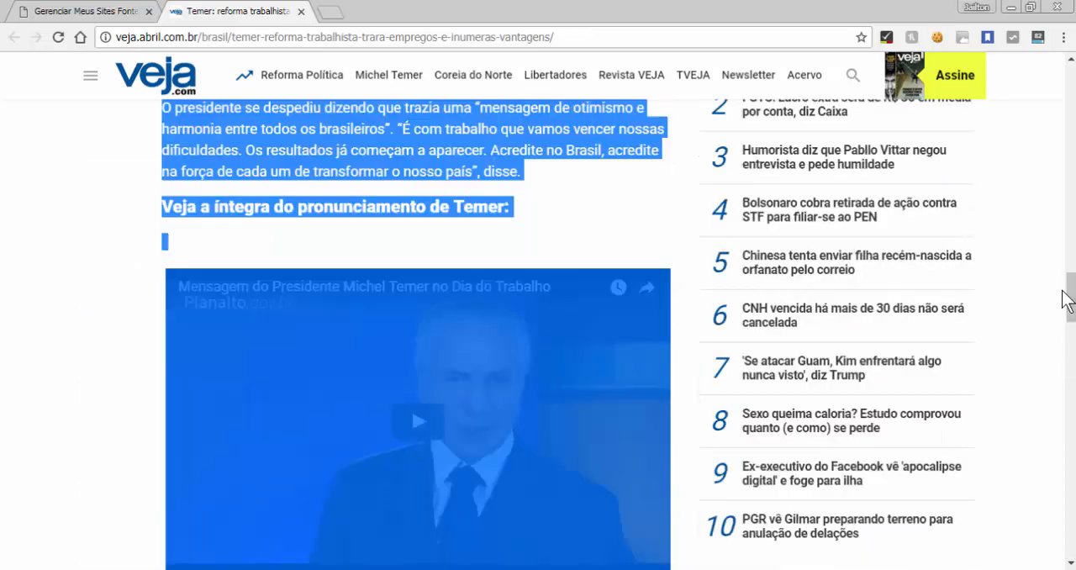
scroll(1071, 302, down, 3)
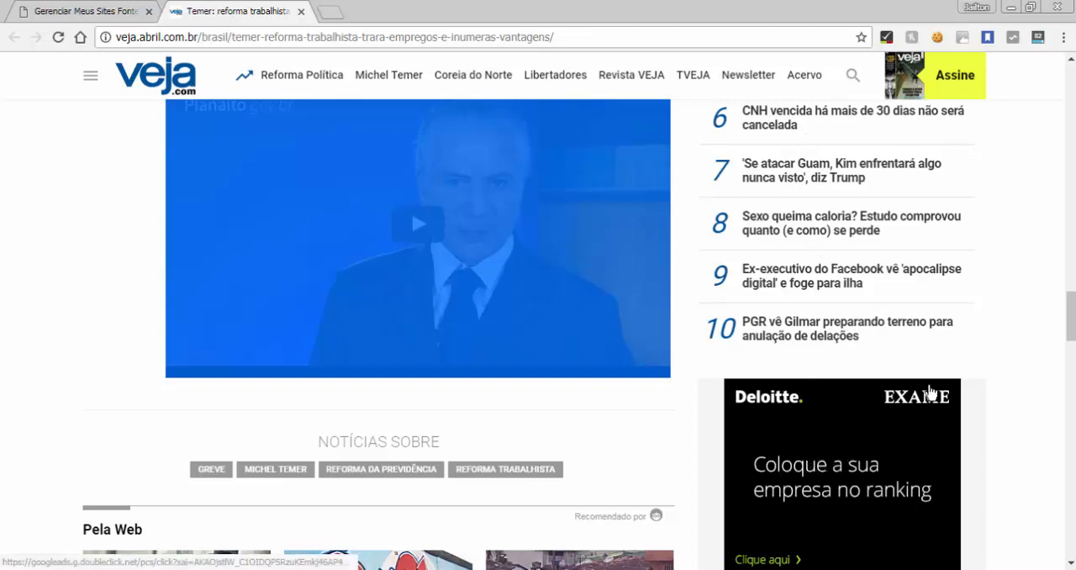
Go back up to the article's lead photo and open the page's source code
drag(1072, 333, 1071, 131)
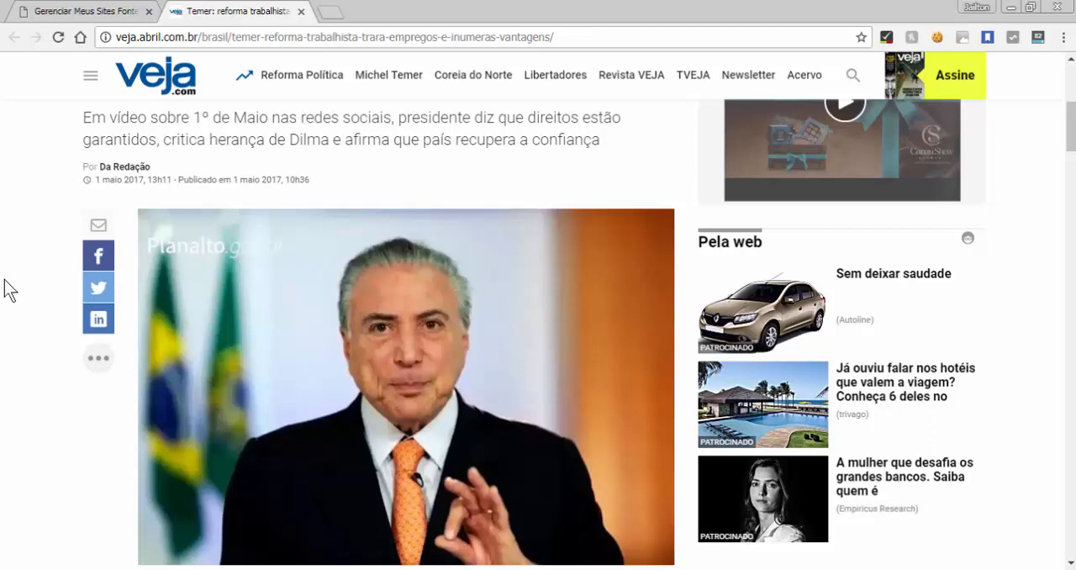
scroll(7, 290, down, 2)
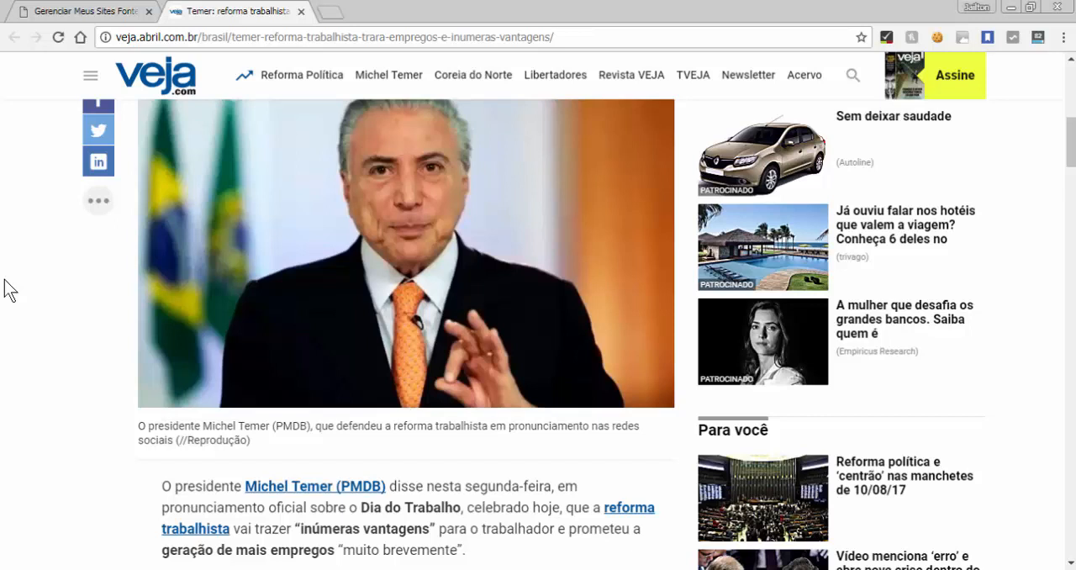
right_click(5, 280)
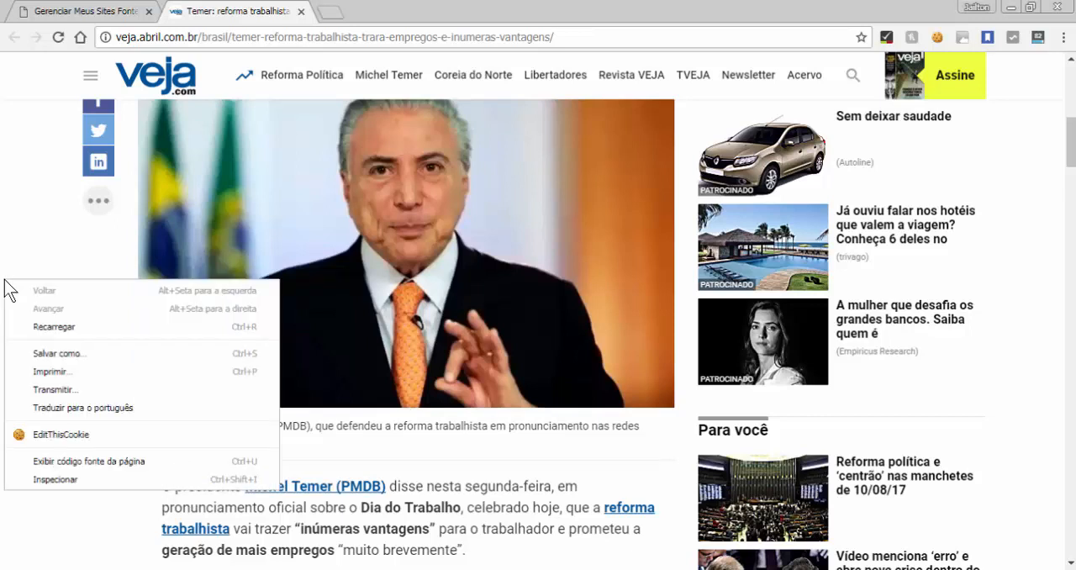
click(52, 457)
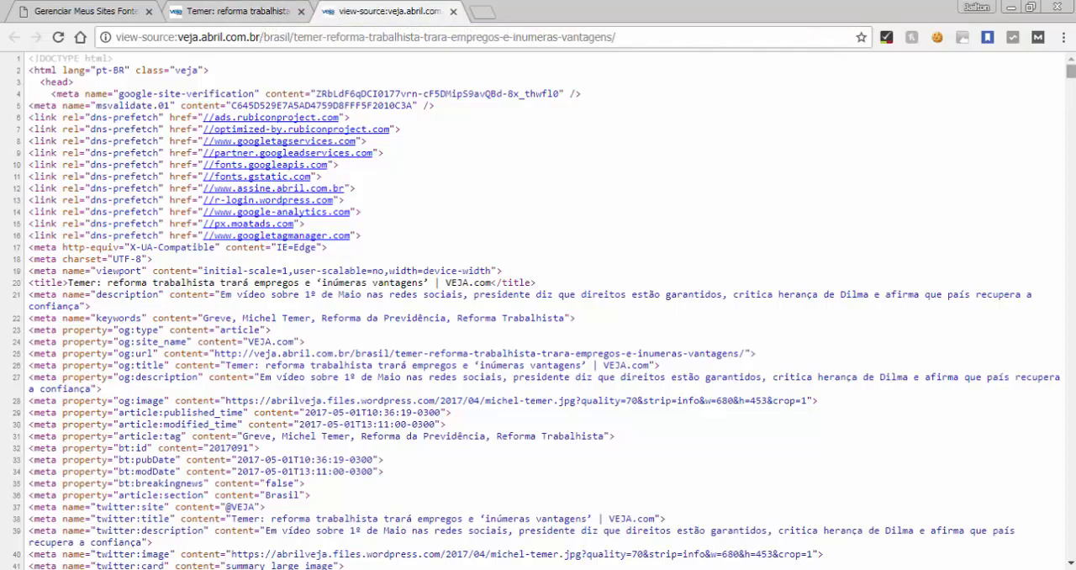
Skim the source code down through the sidebar widgets and return to its first line
drag(1071, 71, 1027, 392)
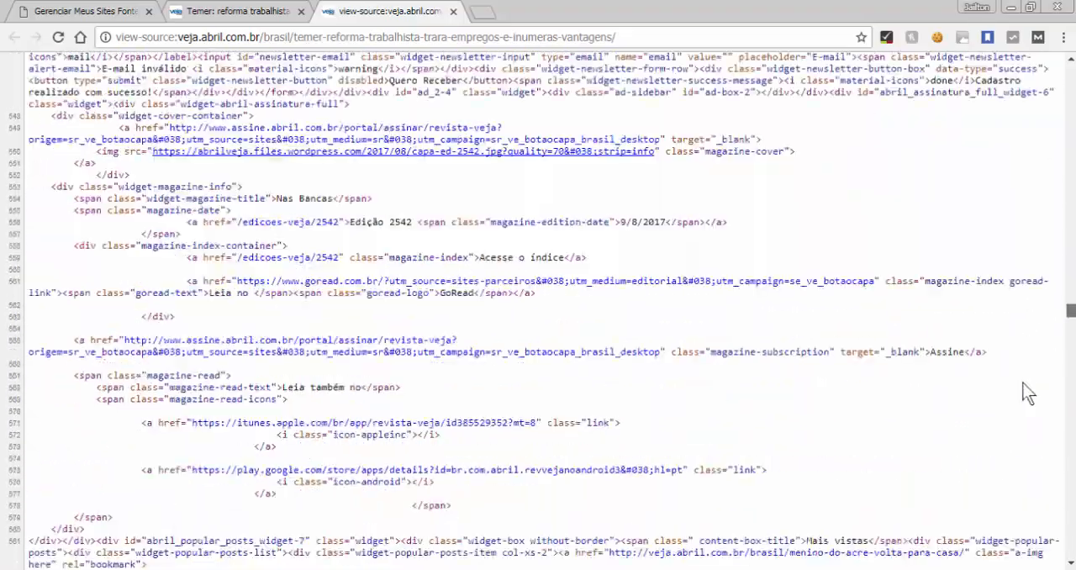
scroll(1027, 392, down, 5)
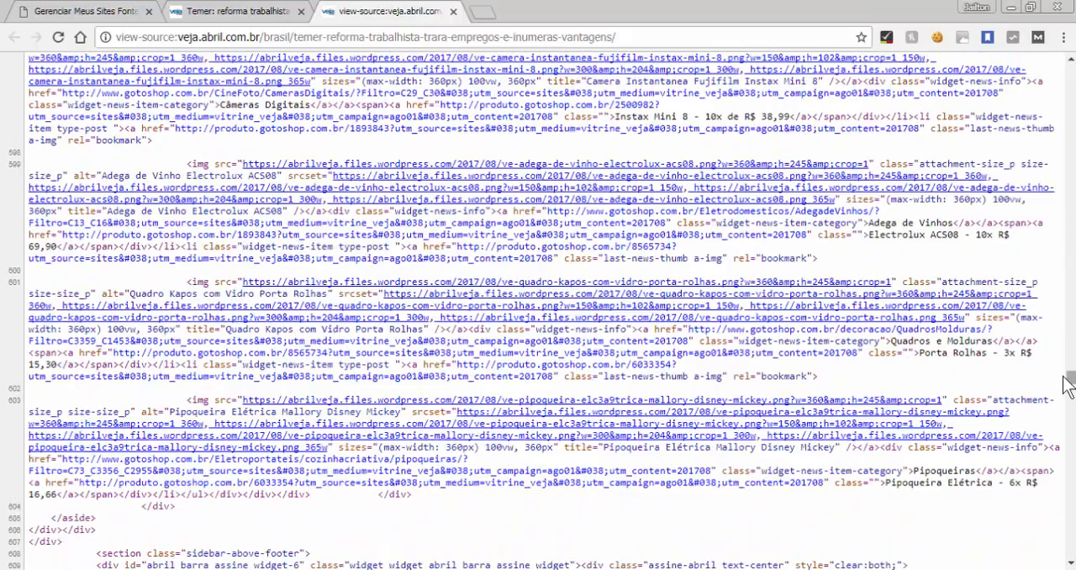
drag(1070, 377, 1070, 79)
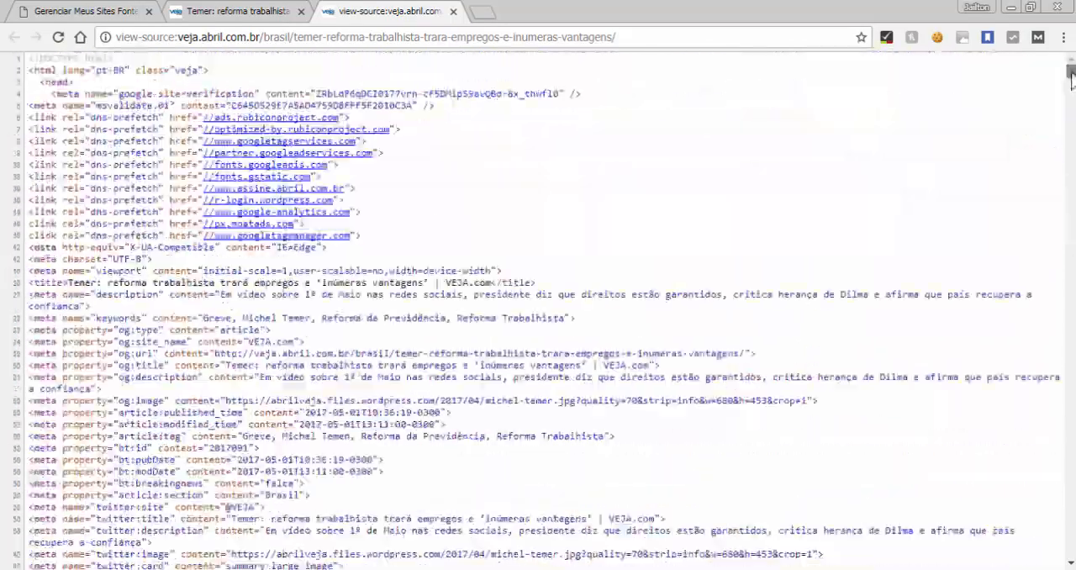
Compare the article page with its source code, highlighting the opening HTML lines from the doctype through the DNS prefetch links
click(200, 11)
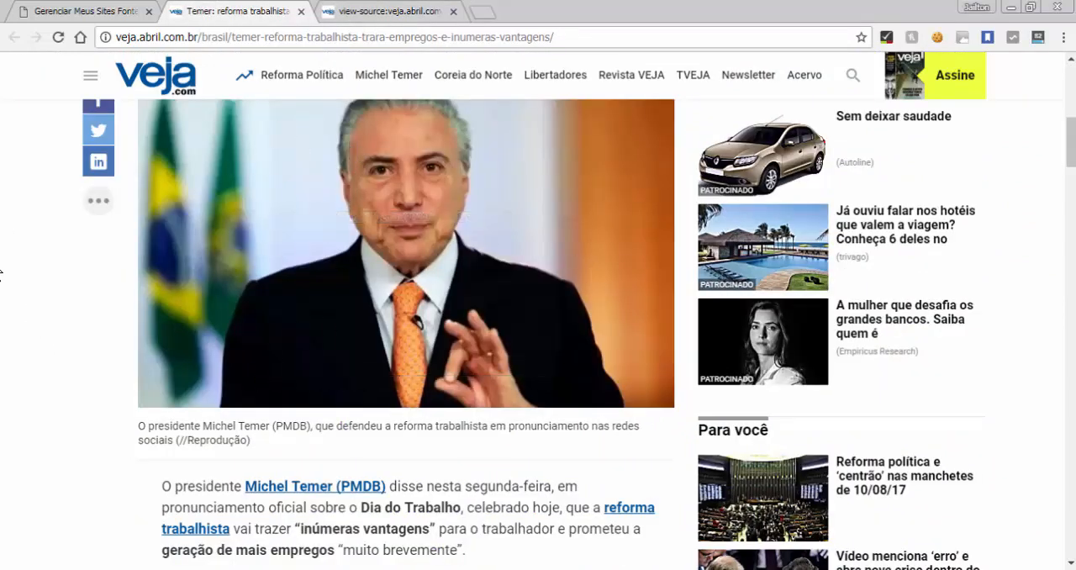
click(386, 11)
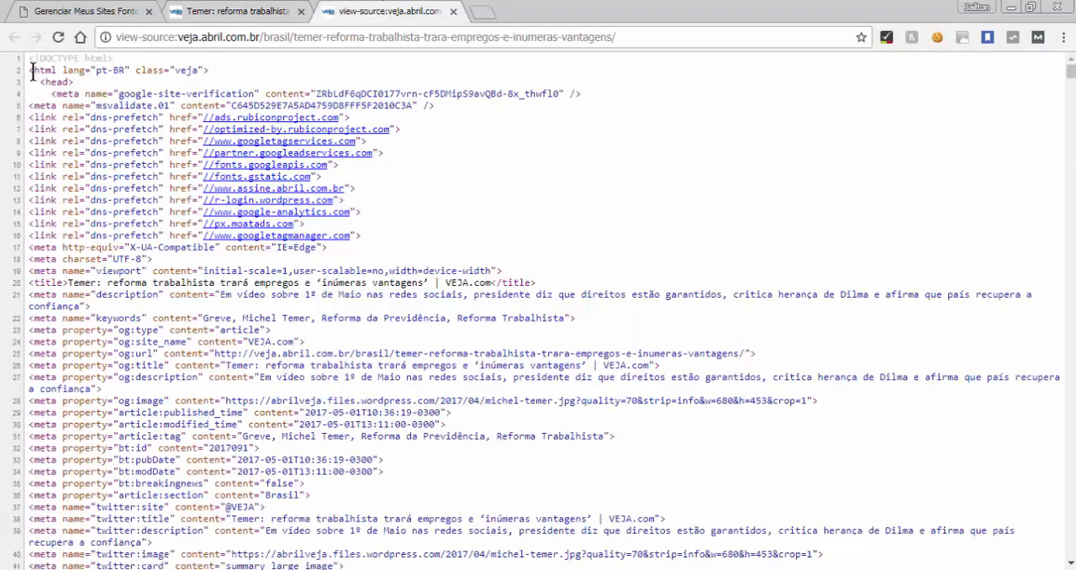
drag(30, 57, 580, 195)
click(578, 187)
click(214, 11)
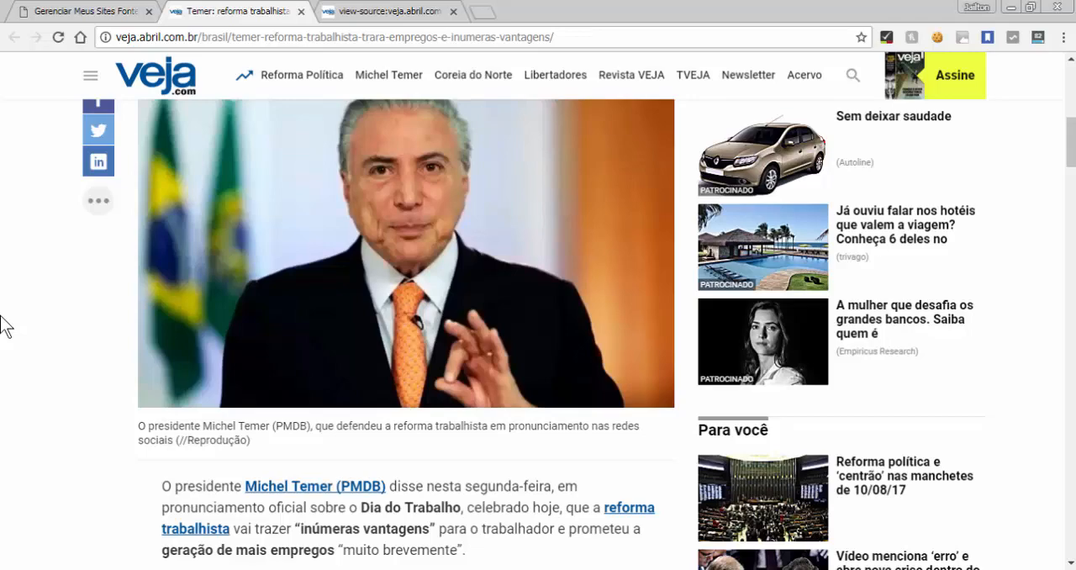
click(376, 12)
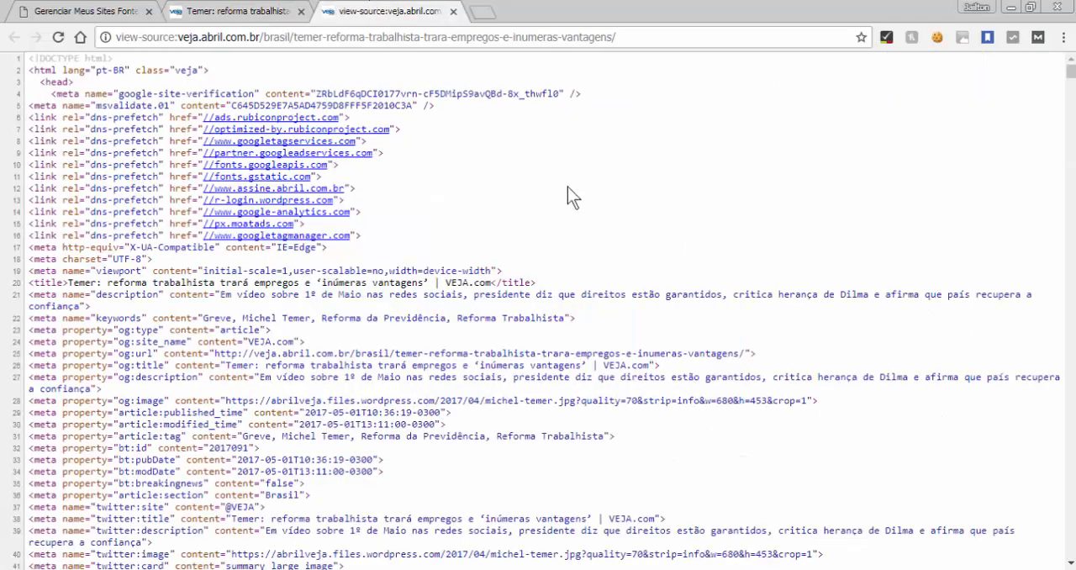
Highlight the source code from the html tag through the meta tags and check it against the rendered article
scroll(567, 187, down, 6)
scroll(568, 187, down, 5)
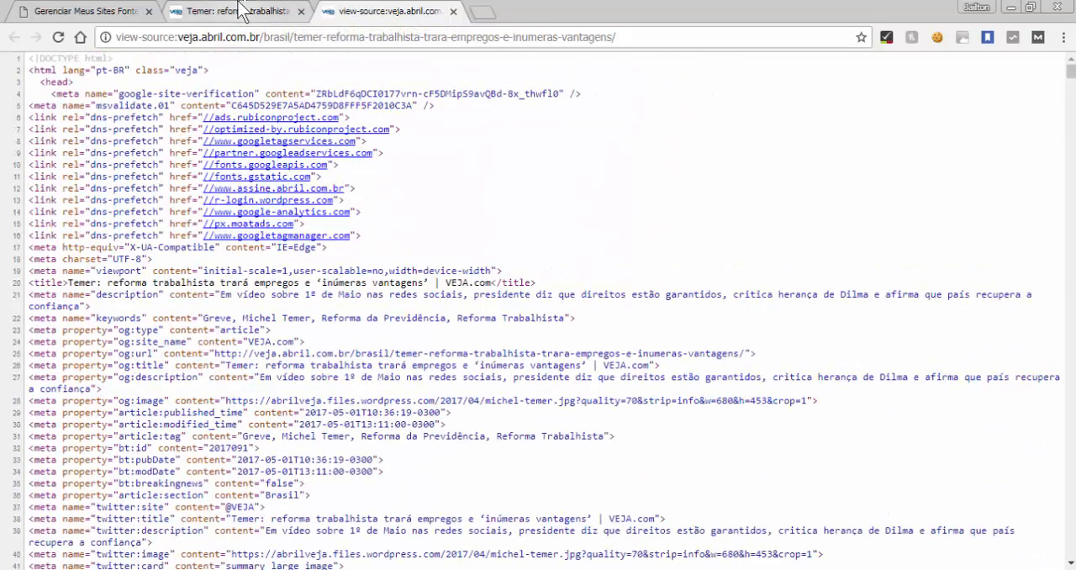
click(242, 8)
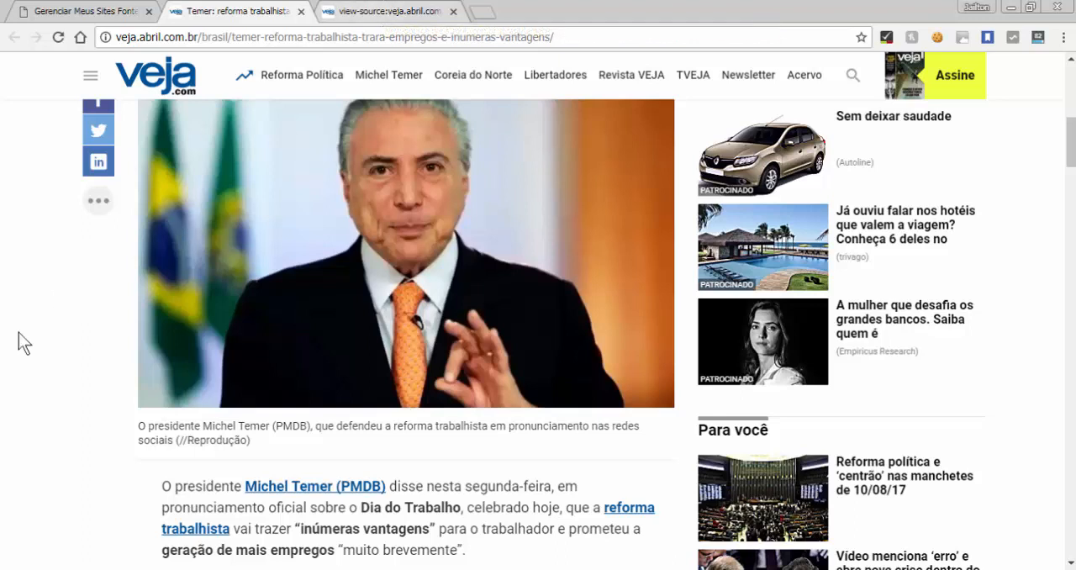
click(416, 9)
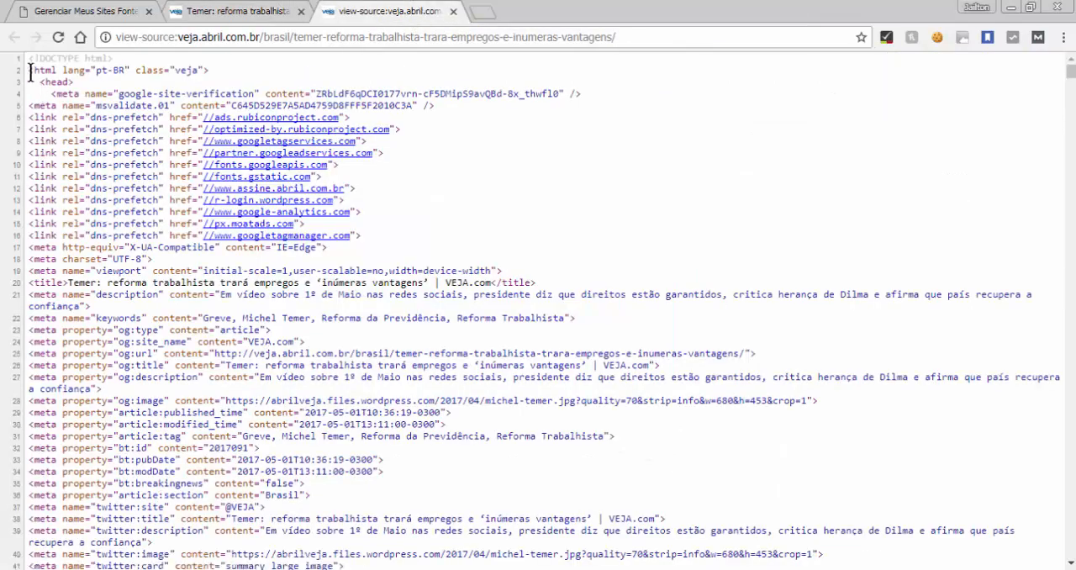
drag(31, 73, 464, 566)
click(472, 277)
scroll(472, 269, down, 3)
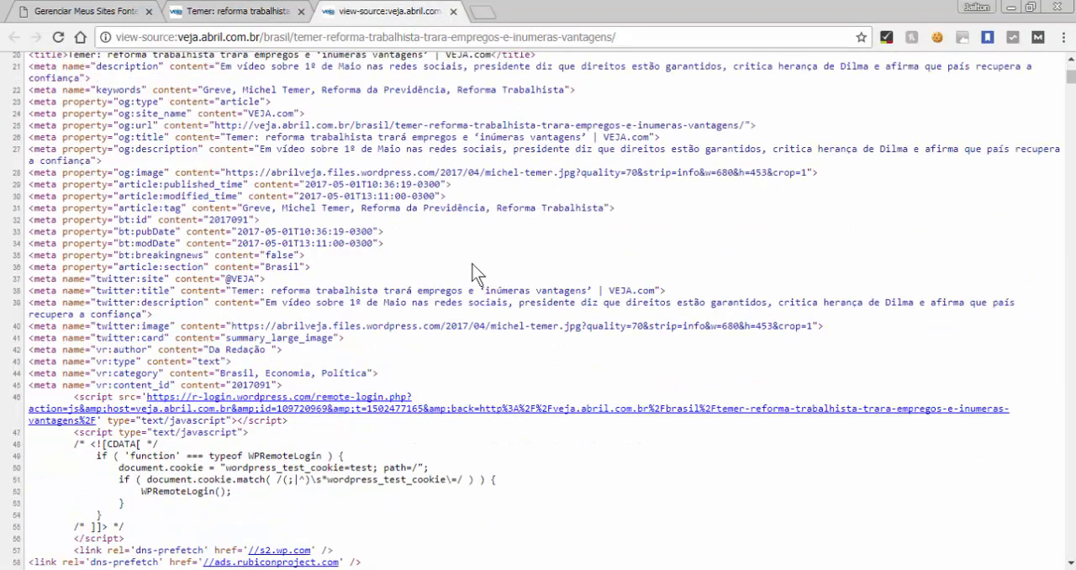
Compare the article's headline and photo area with the meta tags and scripts in the head of the source code
click(220, 12)
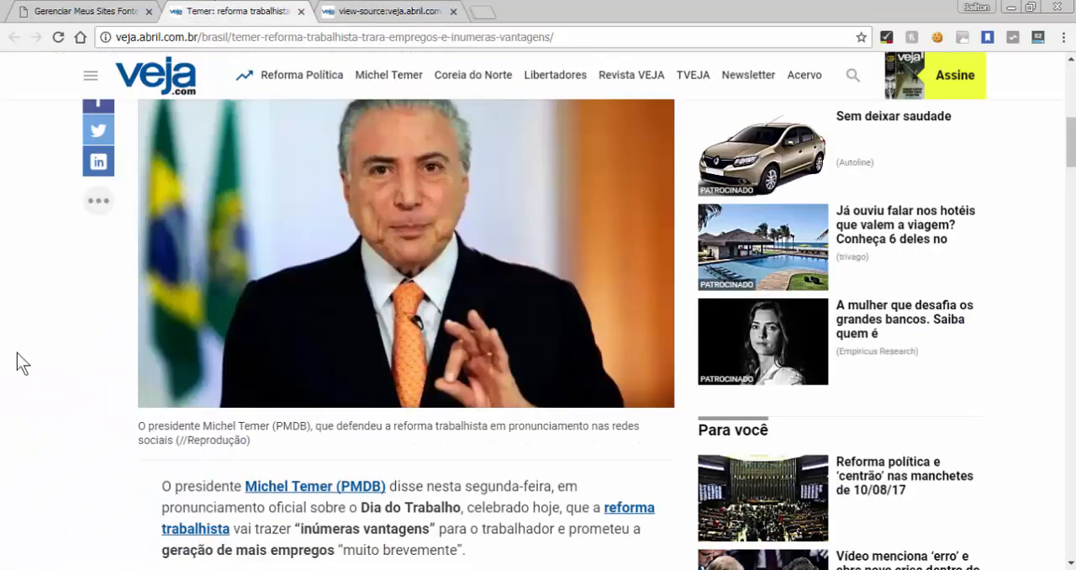
scroll(16, 353, up, 3)
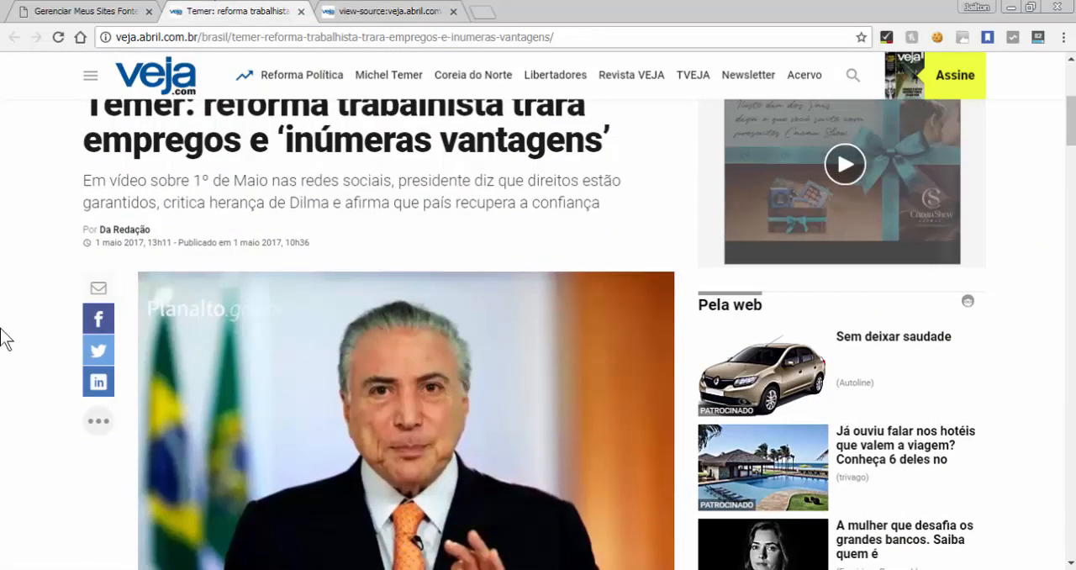
scroll(1, 329, down, 2)
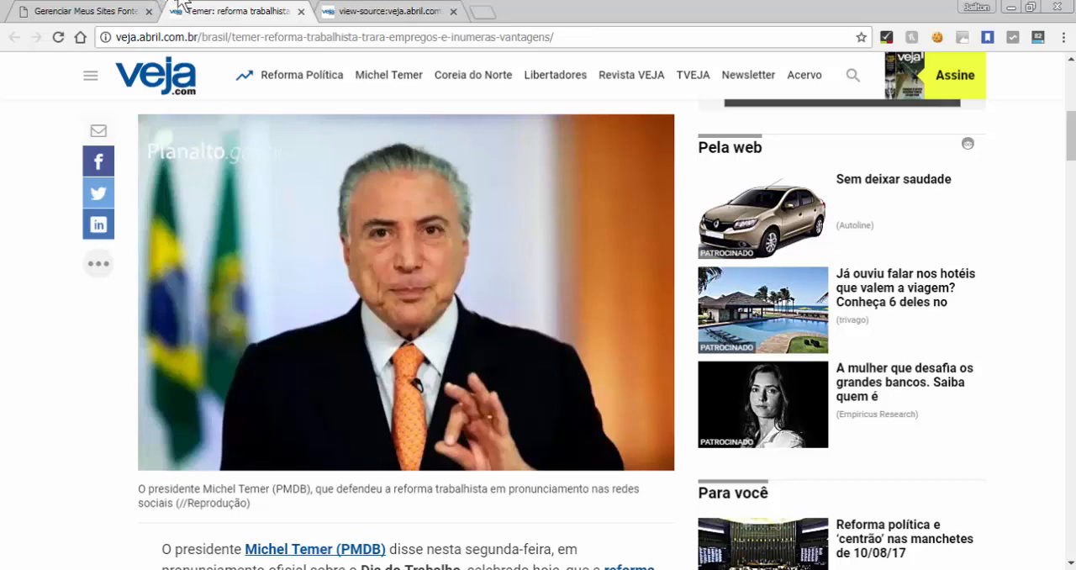
click(406, 10)
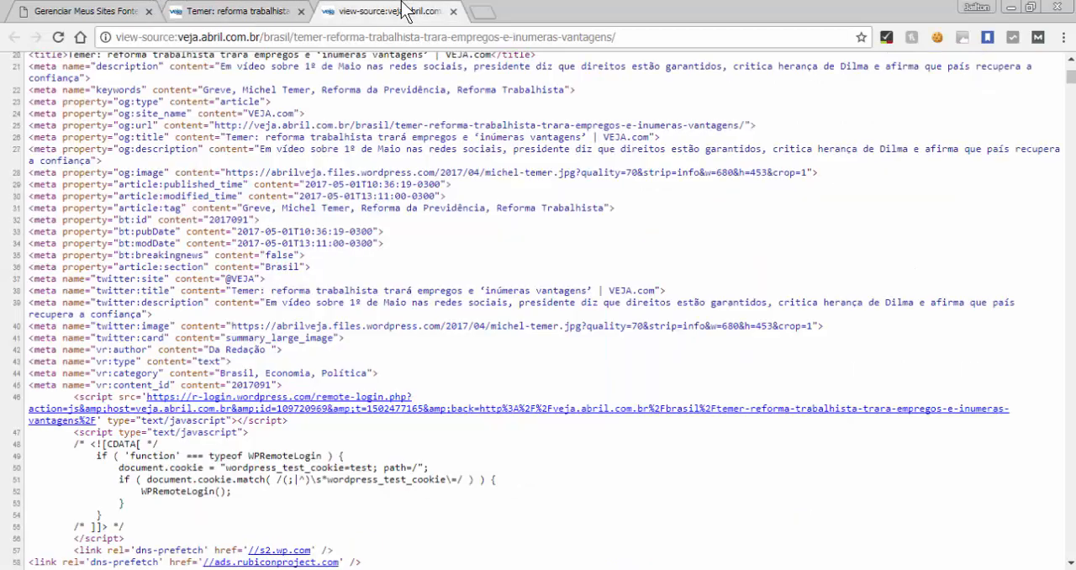
click(229, 11)
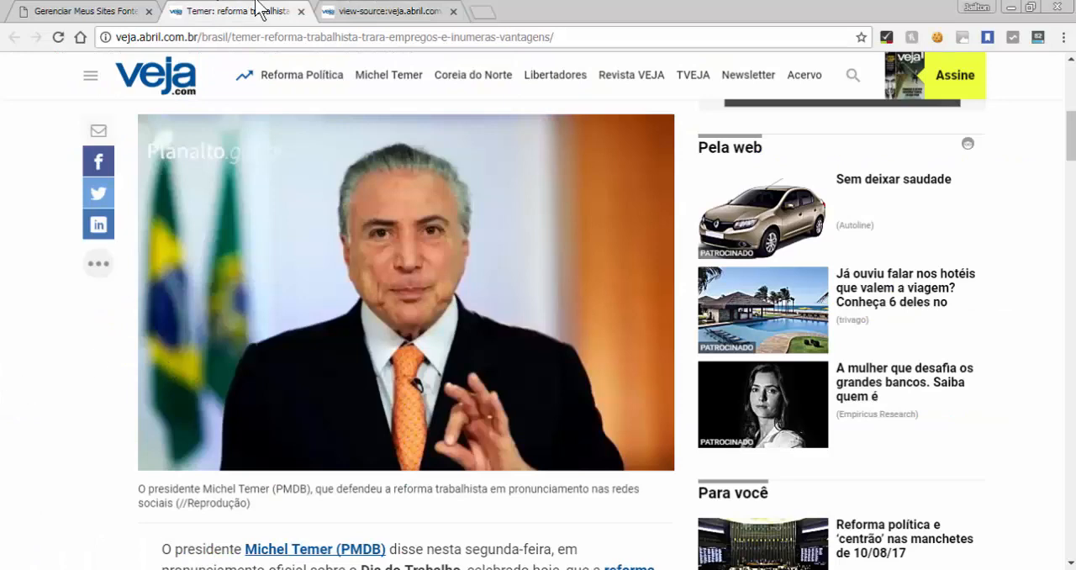
click(367, 12)
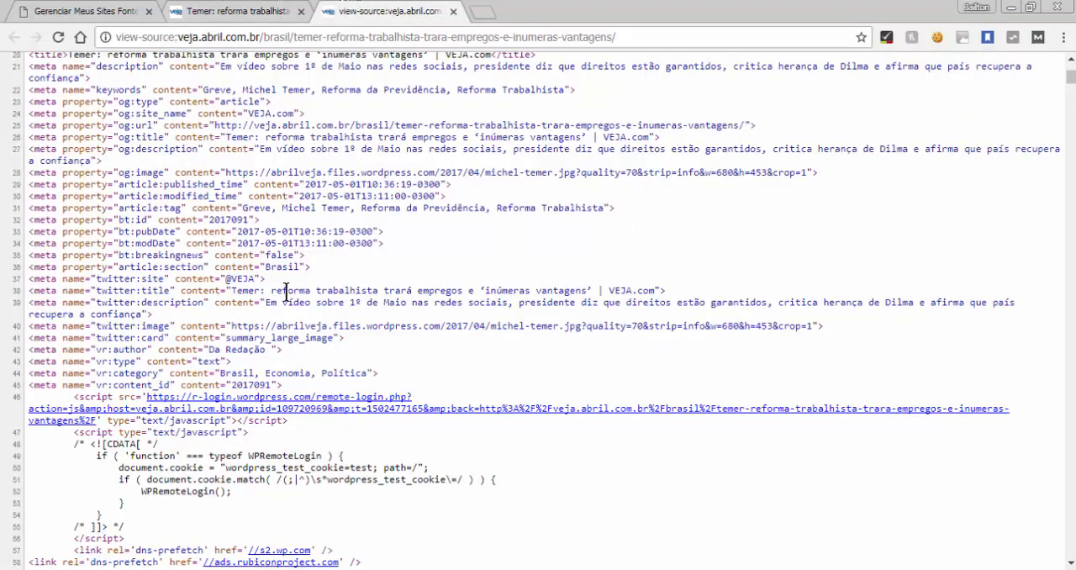
drag(179, 252, 447, 569)
scroll(343, 377, down, 1)
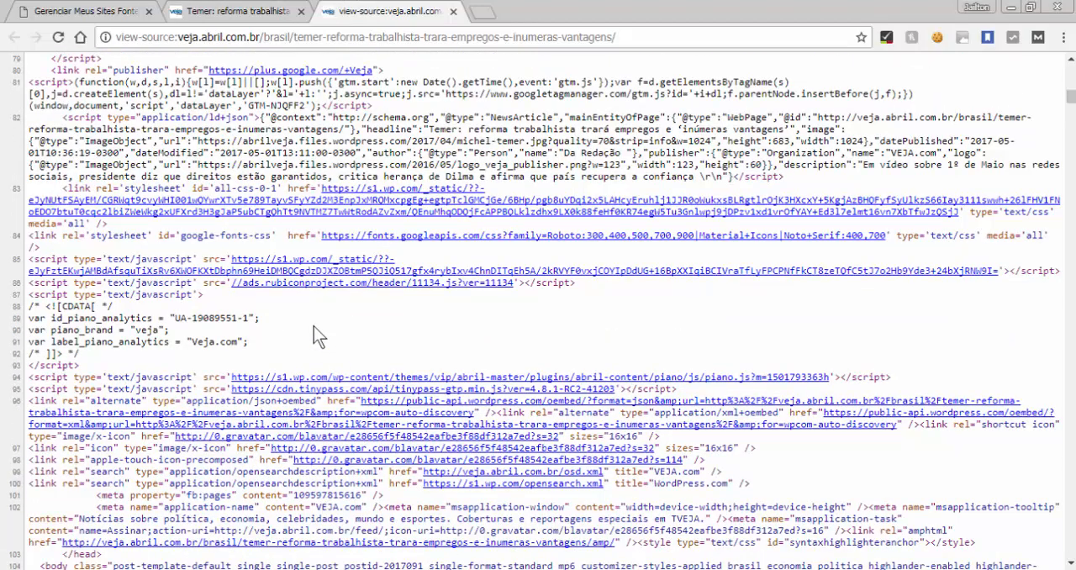
Return to the article page and select the first paragraph's opening words, from "O presidente" through "pronunciamento"
click(219, 8)
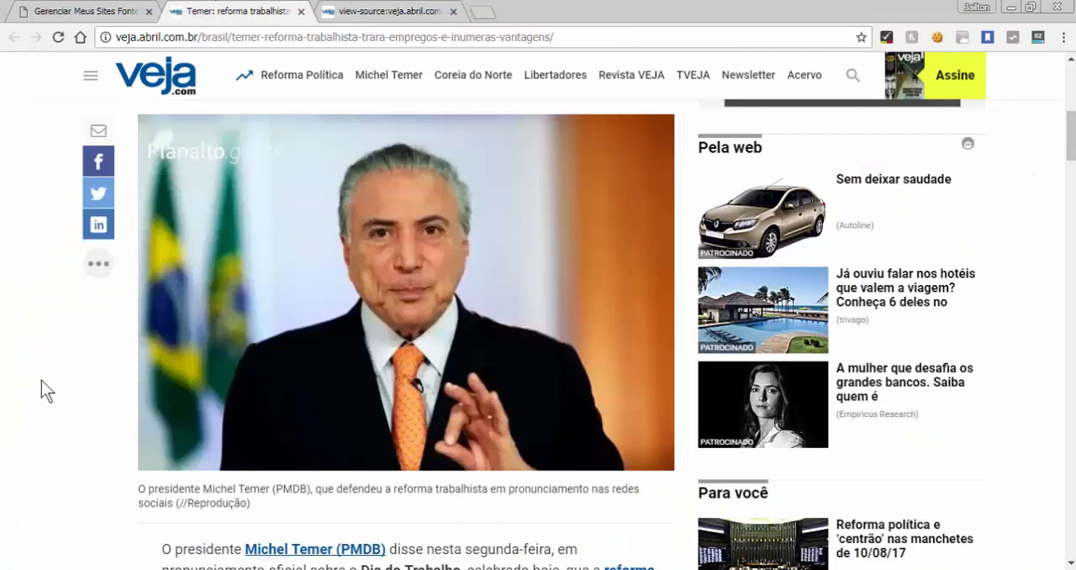
scroll(41, 380, down, 2)
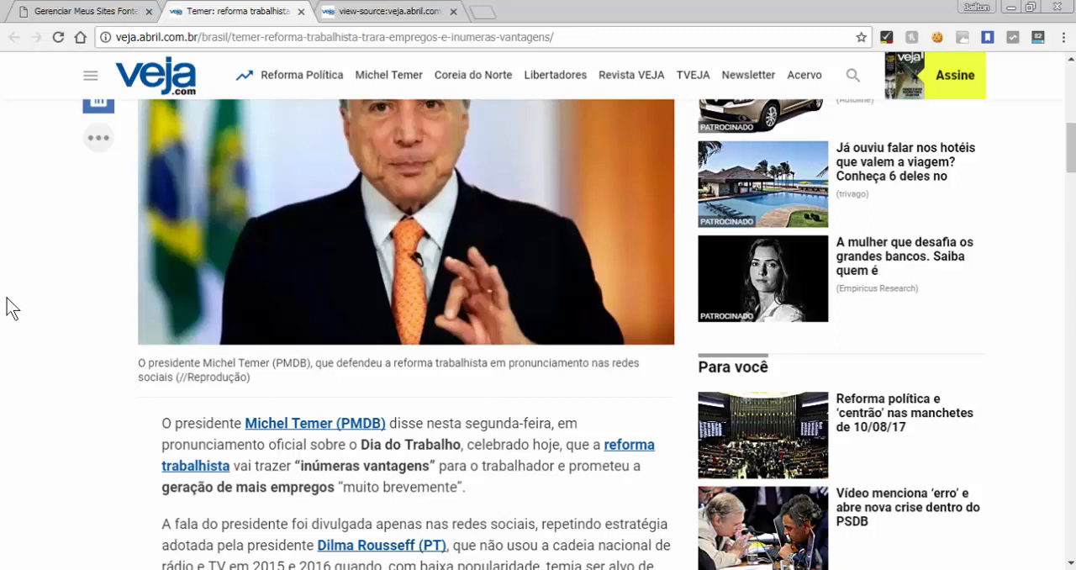
scroll(8, 307, up, 6)
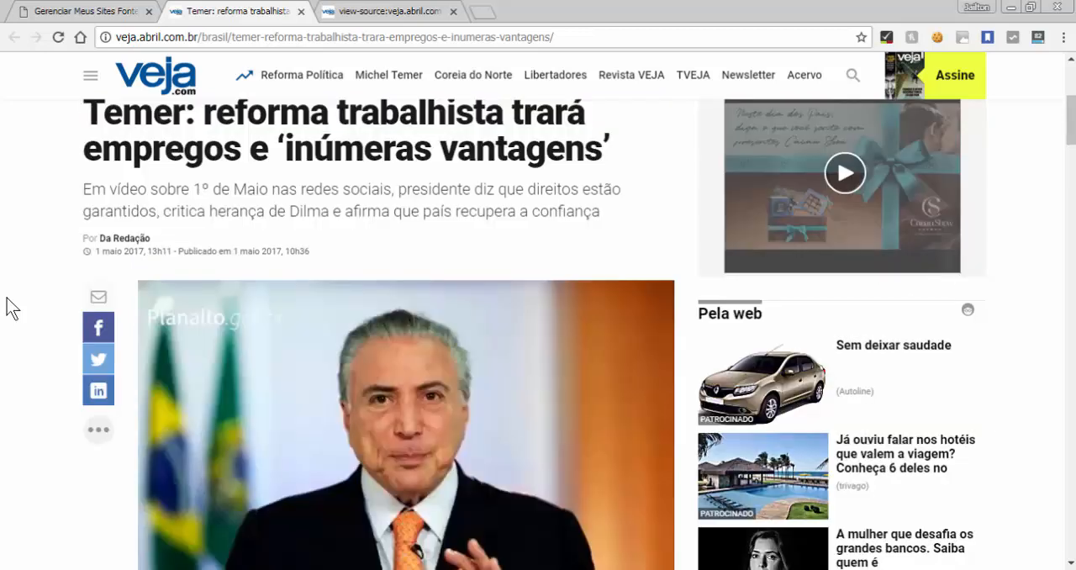
scroll(8, 308, down, 4)
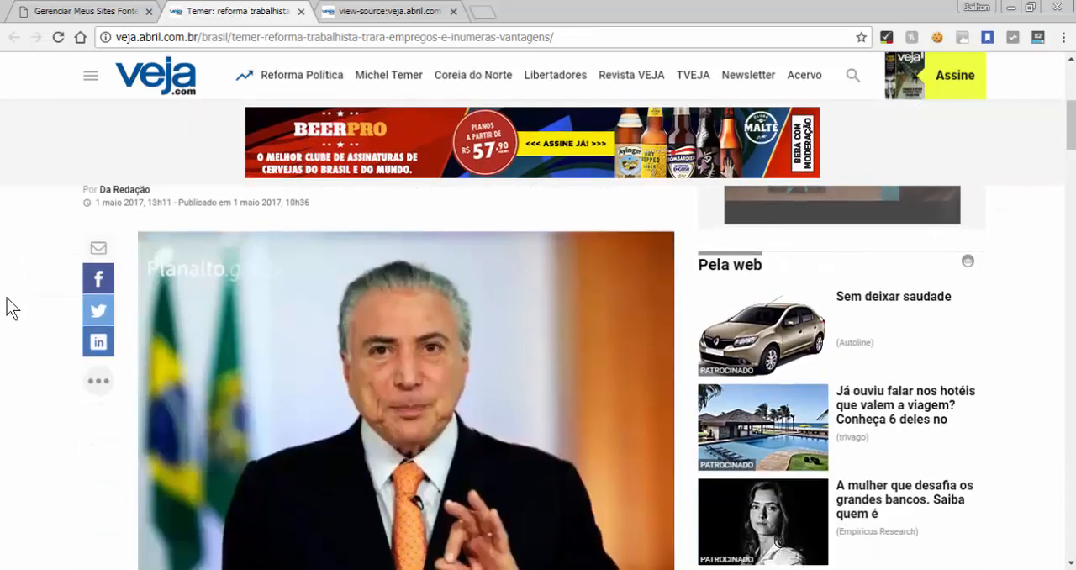
scroll(8, 307, down, 4)
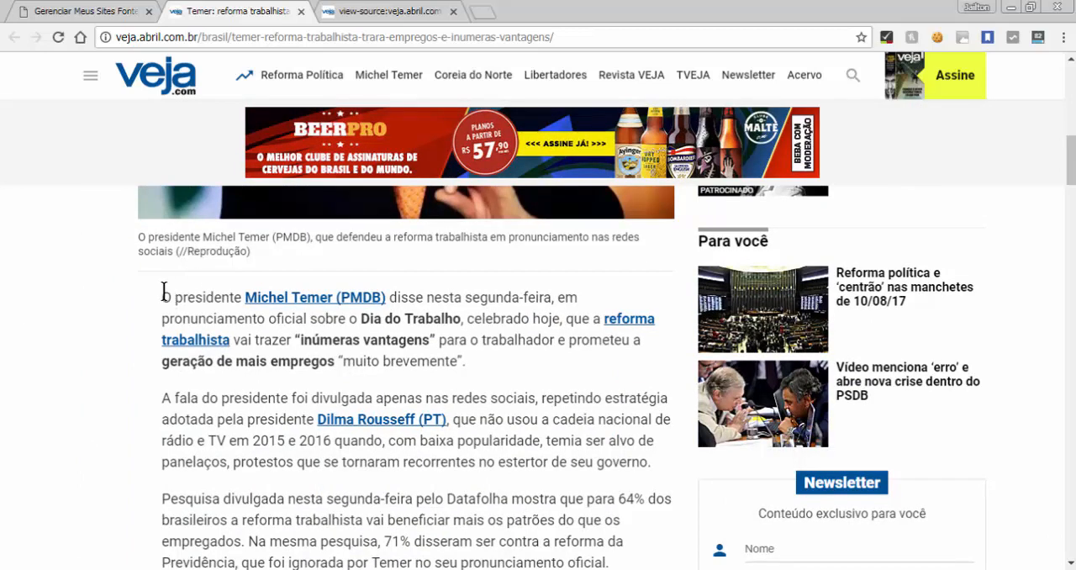
drag(162, 296, 250, 341)
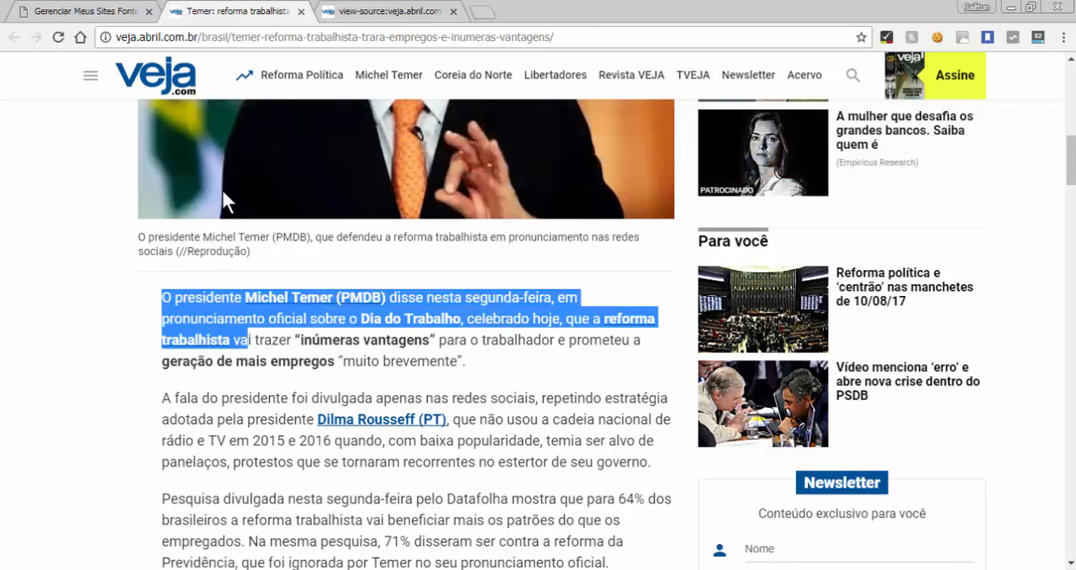
scroll(205, 328, up, 4)
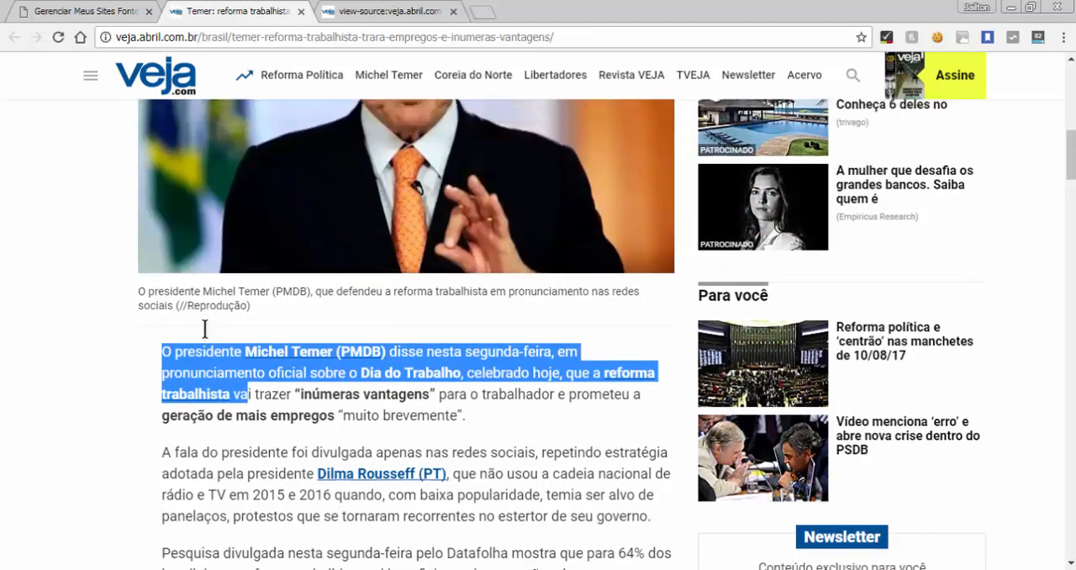
scroll(204, 328, down, 4)
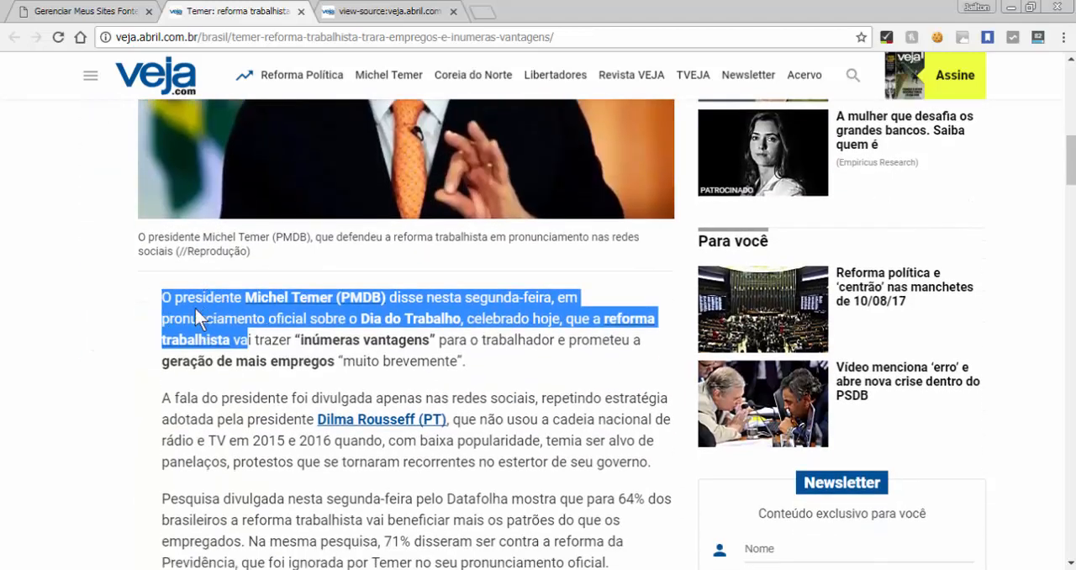
click(188, 311)
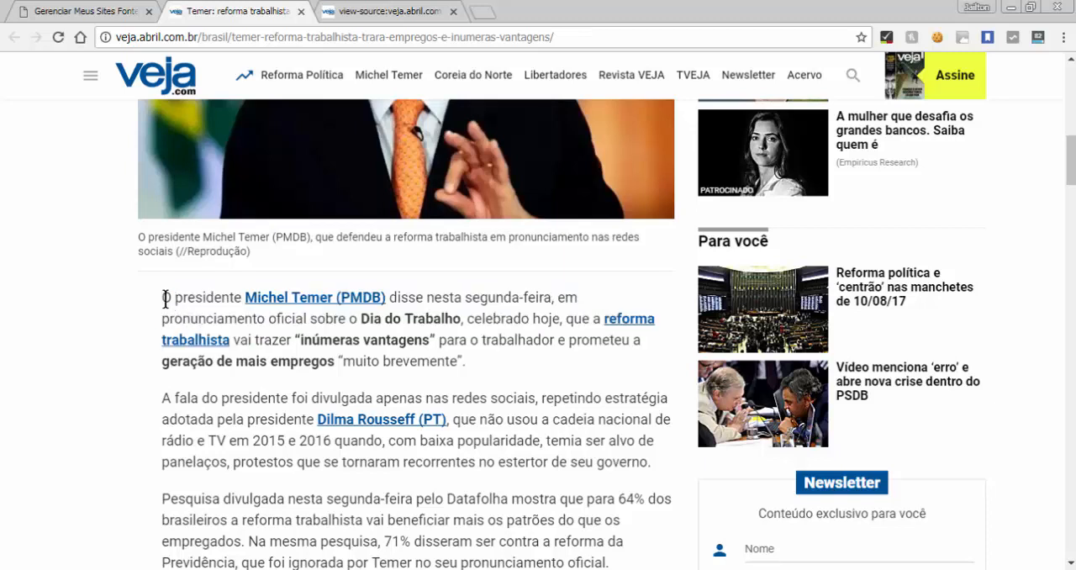
drag(163, 298, 265, 319)
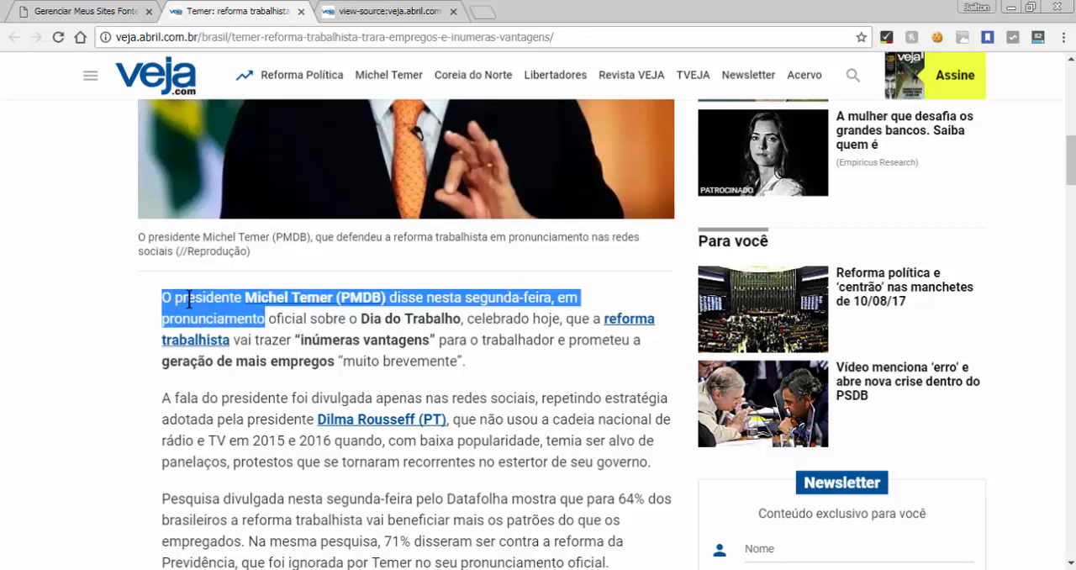
Select only "O presidente" at the start of the first paragraph and inspect its HTML element in the developer tools
right_click(185, 299)
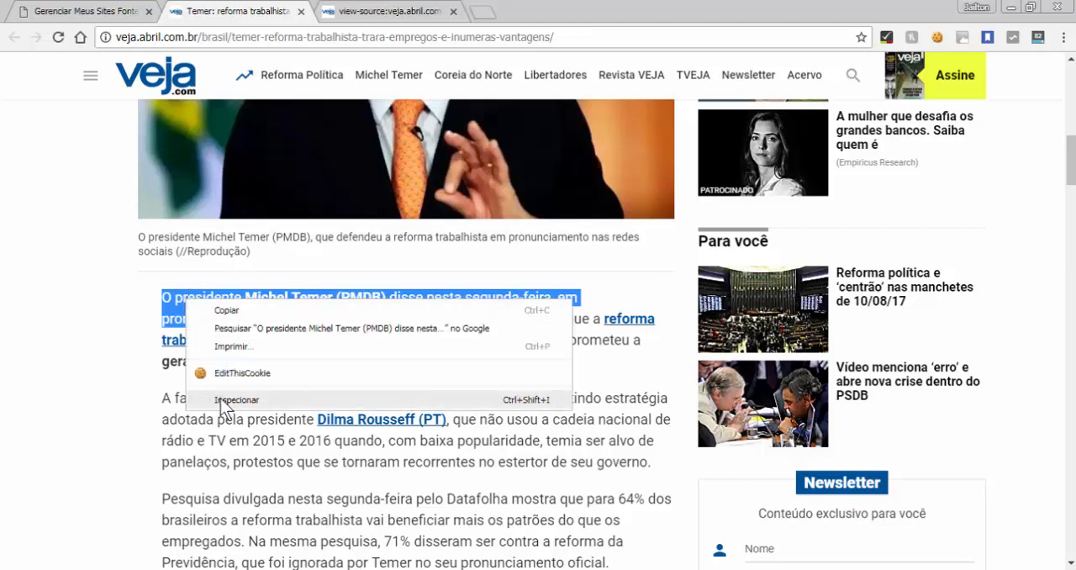
click(166, 301)
click(166, 297)
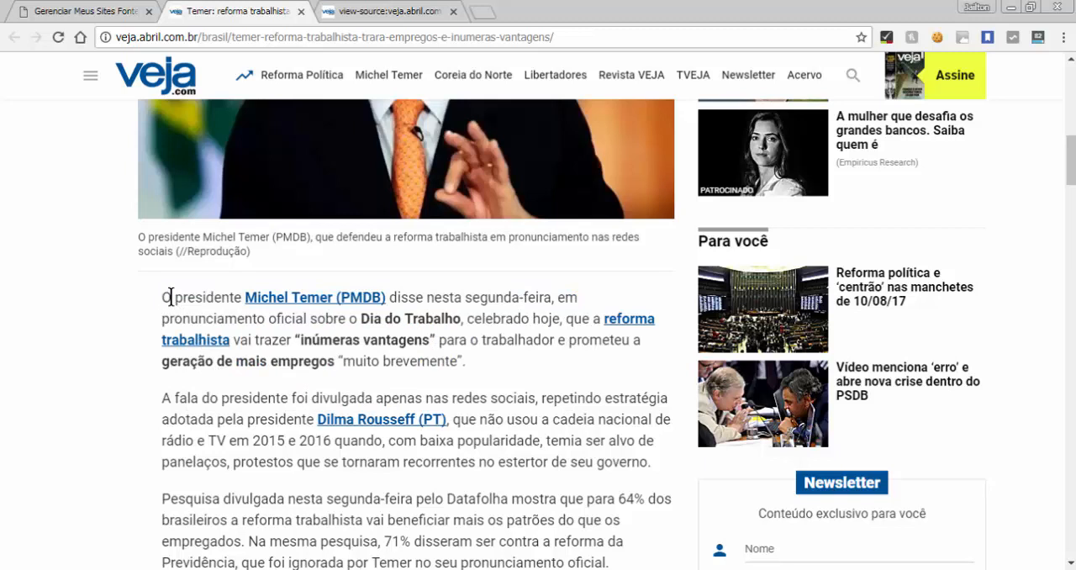
mouse_move(166, 296)
mouse_down()
mouse_move(242, 298)
mouse_move(177, 299)
mouse_up()
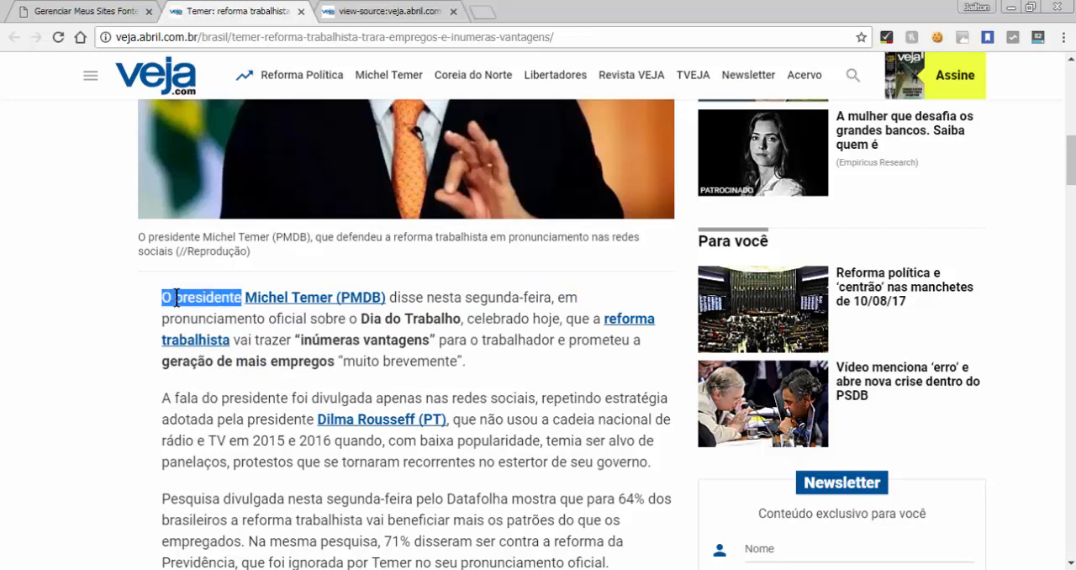
right_click(176, 298)
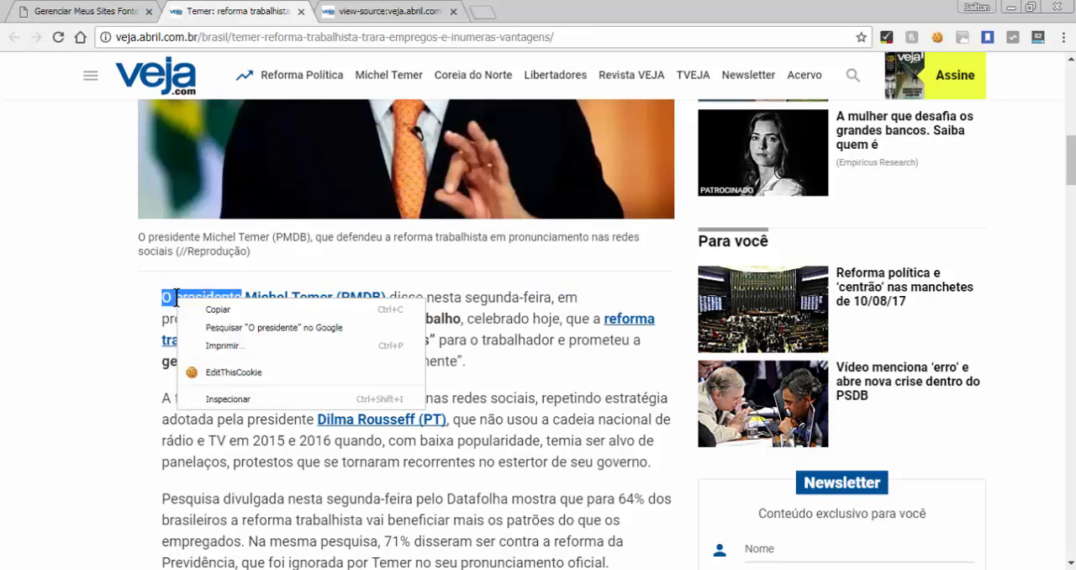
click(227, 401)
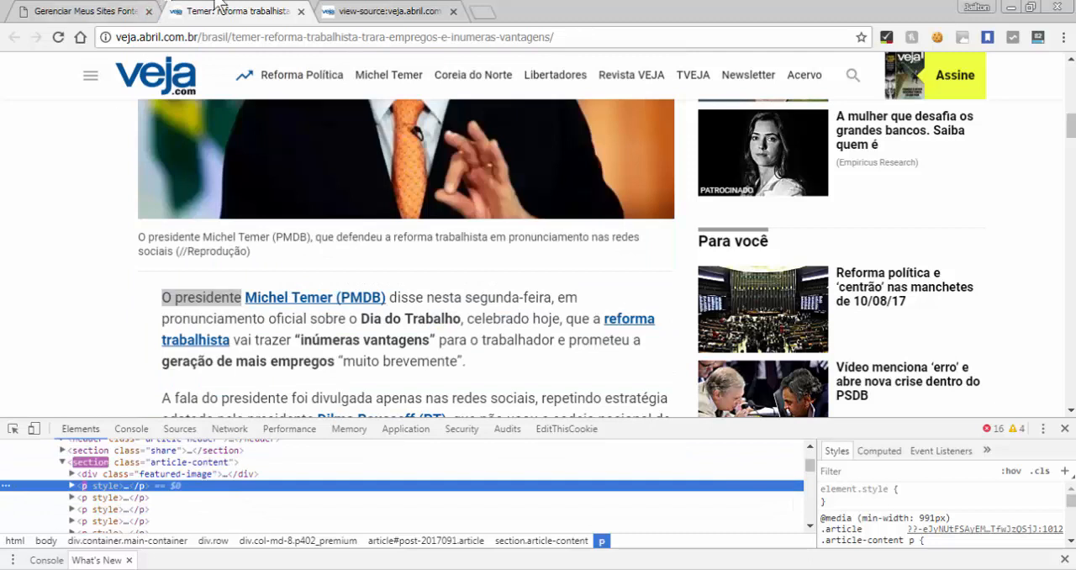
Inspect the word "presidente" in the article's first paragraph again to locate its paragraph element
click(28, 239)
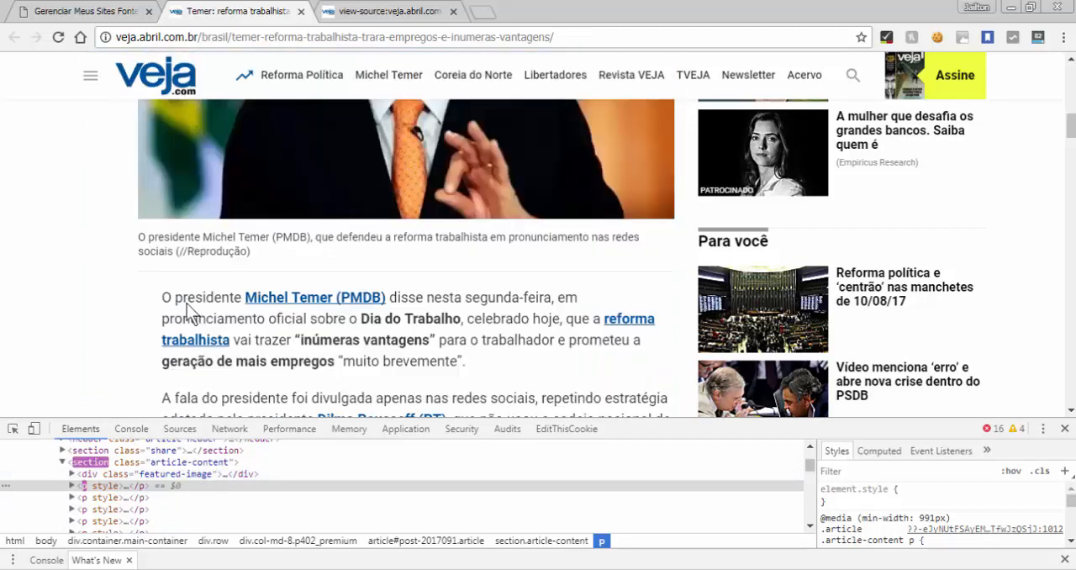
double_click(183, 301)
right_click(199, 300)
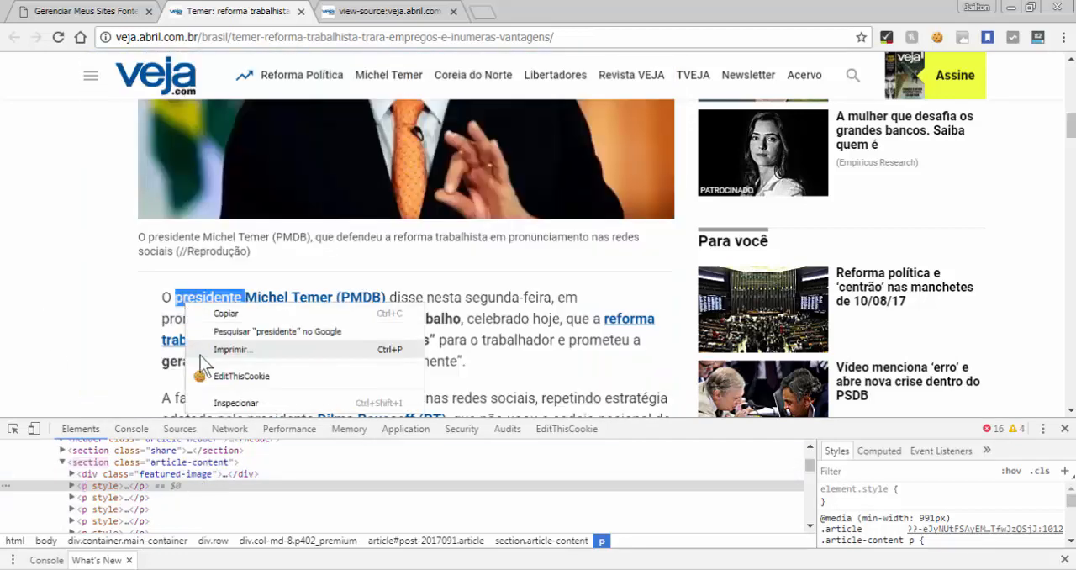
click(207, 397)
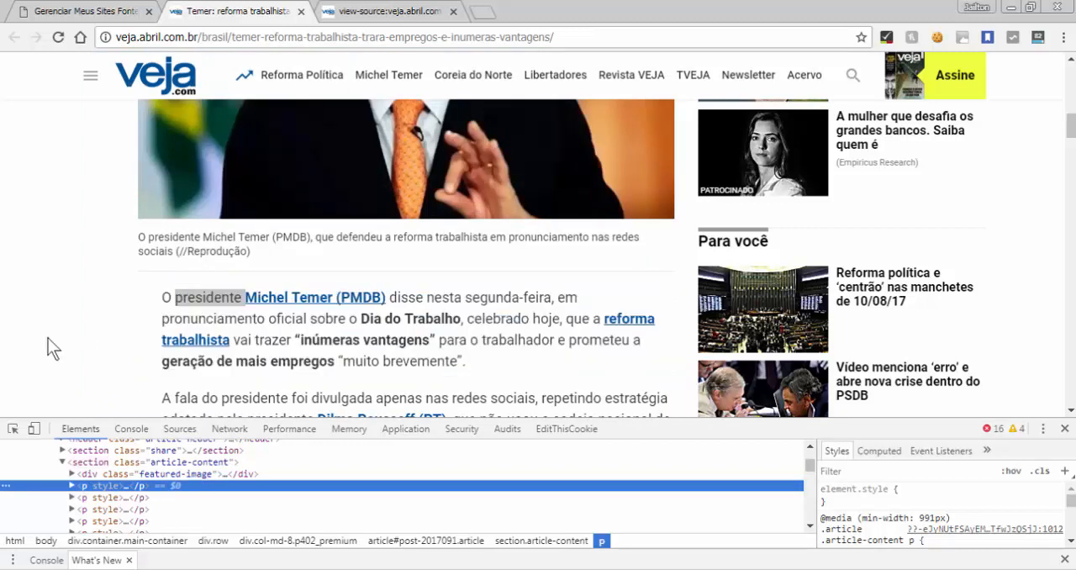
click(204, 348)
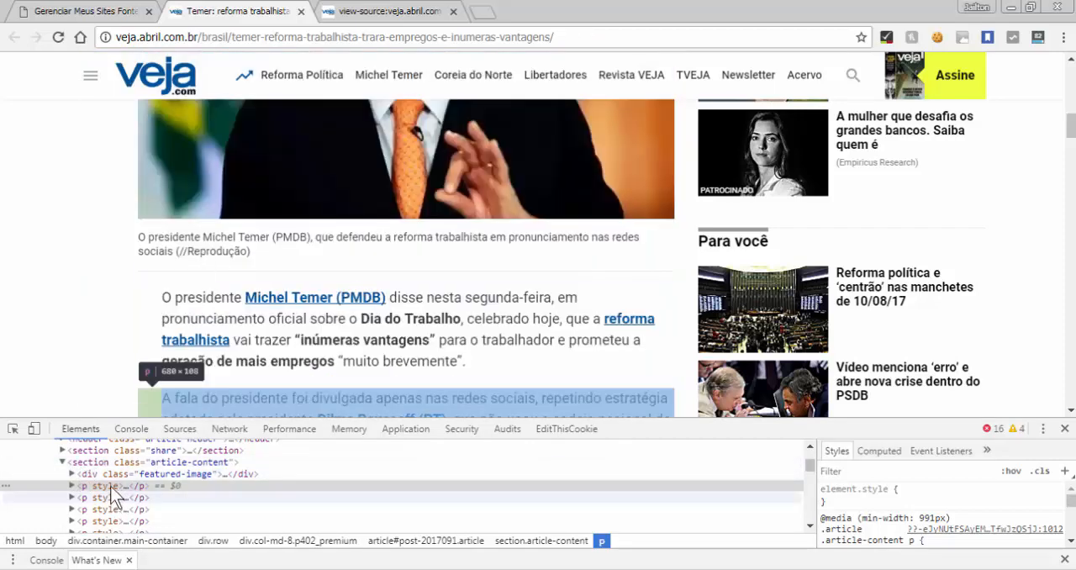
Collapse and re-expand the article-content section in the HTML tree and compare it with the first paragraph on the page
click(62, 462)
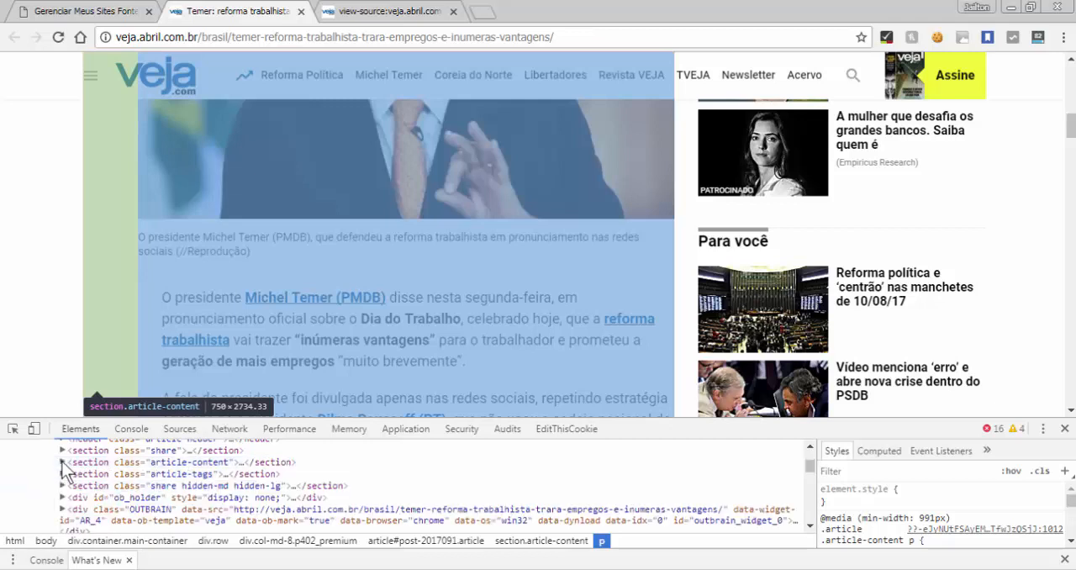
click(62, 462)
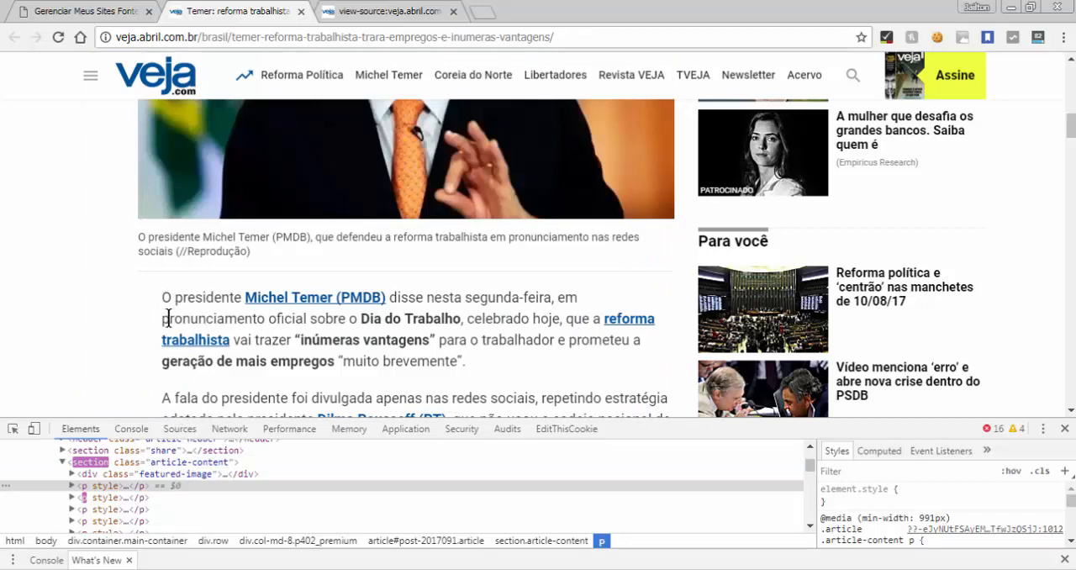
drag(162, 296, 179, 360)
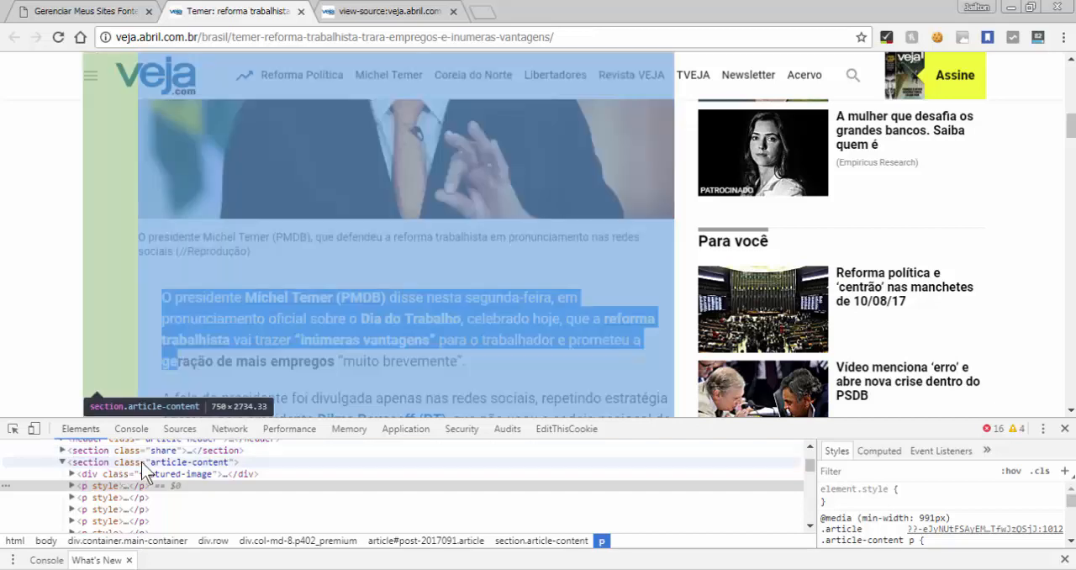
click(42, 290)
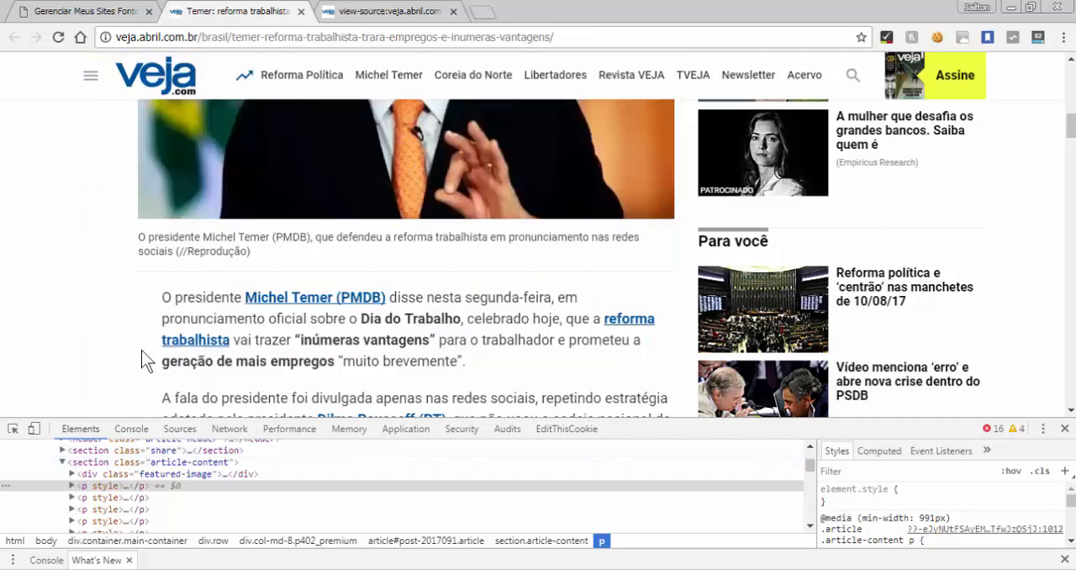
scroll(141, 350, up, 3)
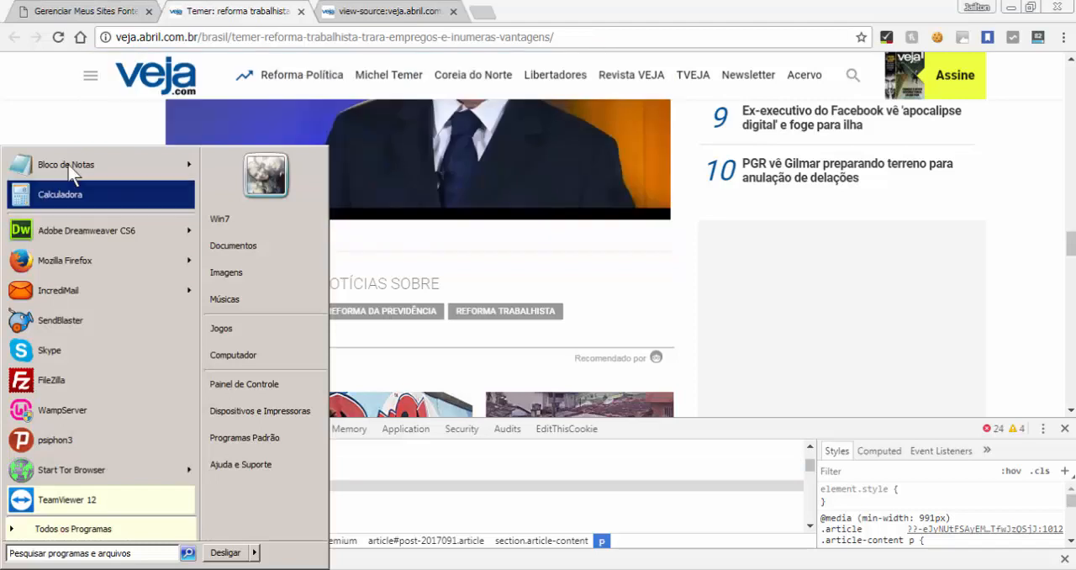
Open Notepad over the article page and write the opening tag <section class="article-content"> as a note
click(69, 165)
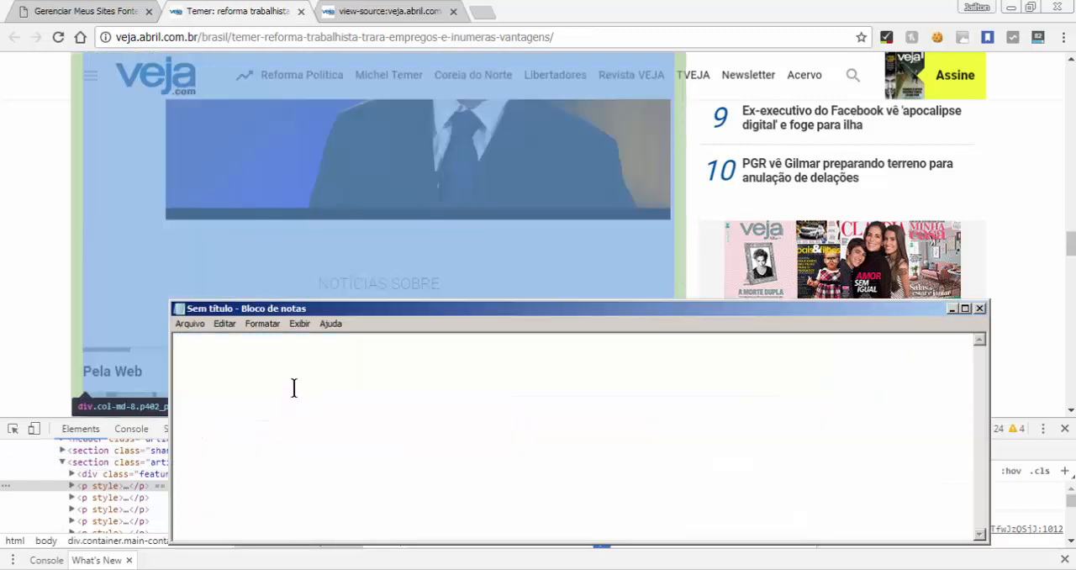
drag(285, 308, 152, 218)
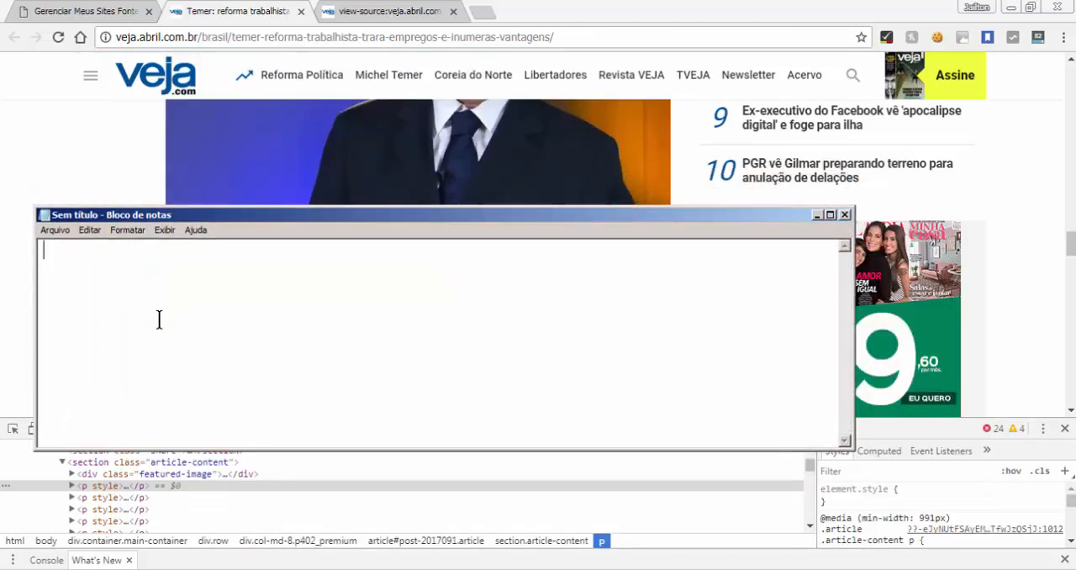
text(<>)
key(Left)
text(section class)
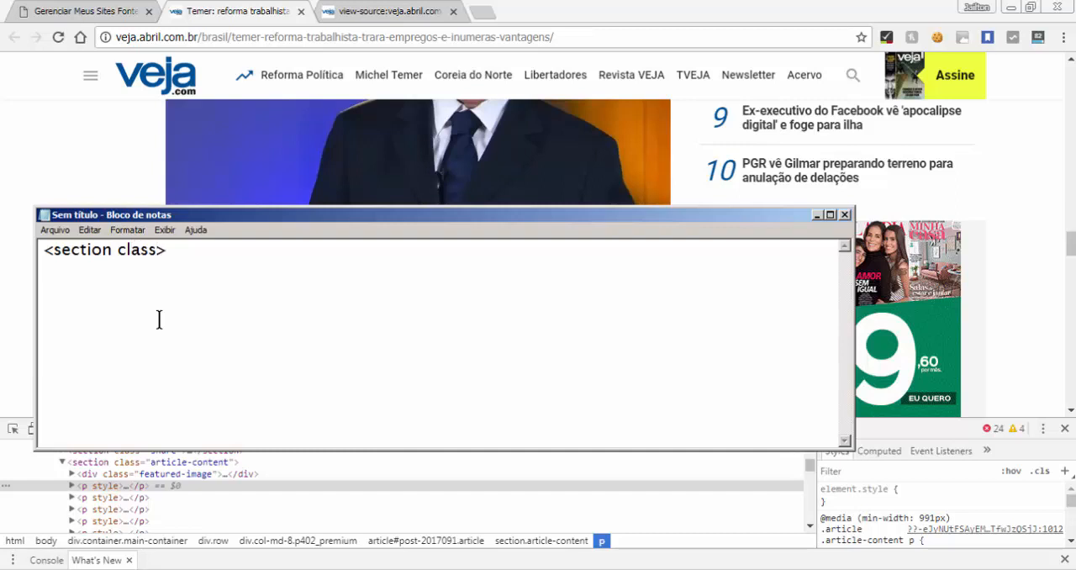
text(=)
text("")
text(articl)
text(e-con)
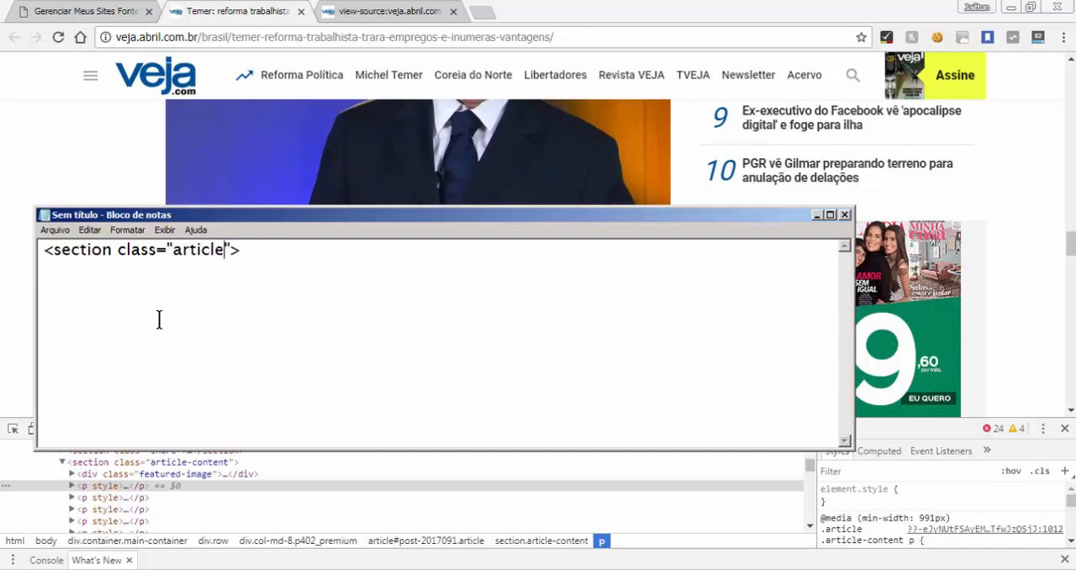
text(tent)
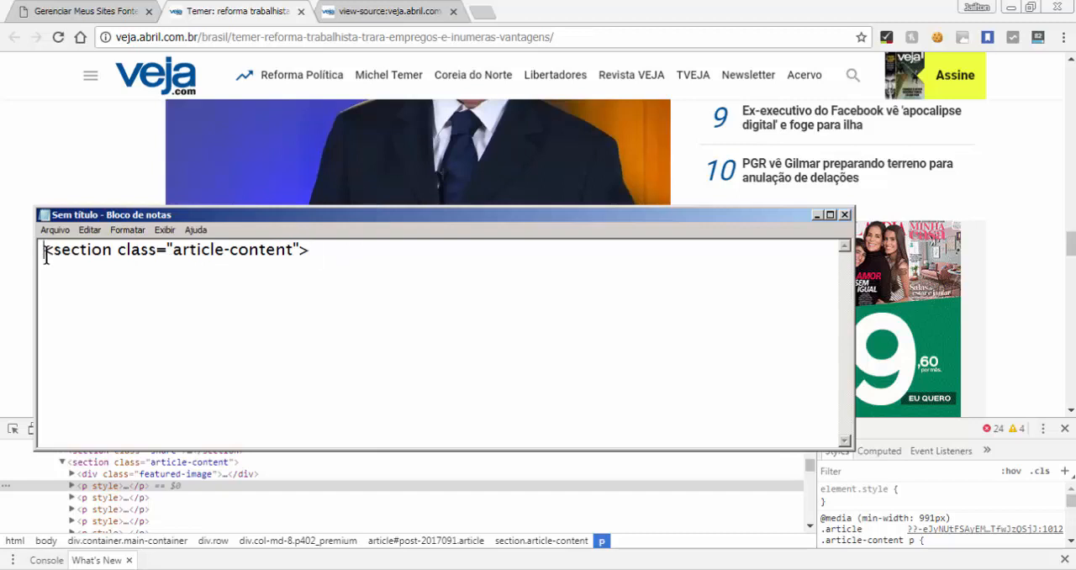
Highlight the noted section tag, look through the article's source code, and return to the article page
drag(43, 251, 361, 315)
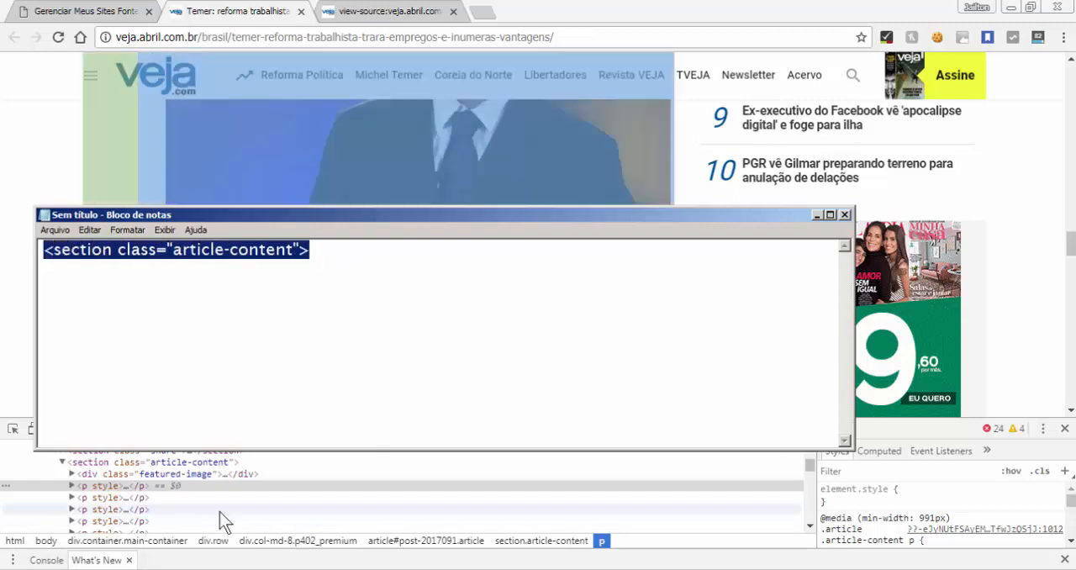
click(388, 10)
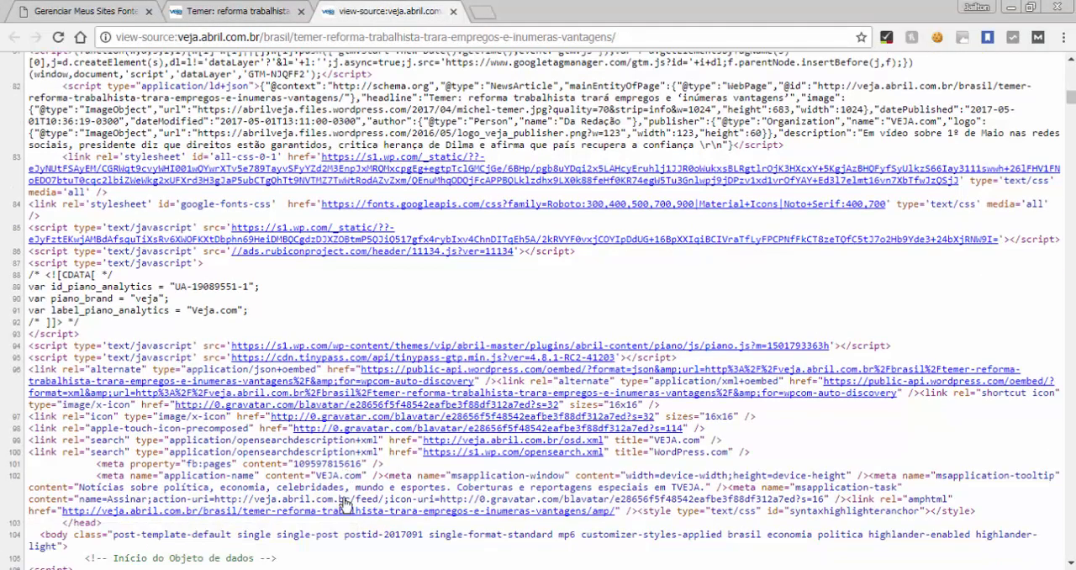
scroll(346, 505, down, 6)
scroll(345, 504, up, 19)
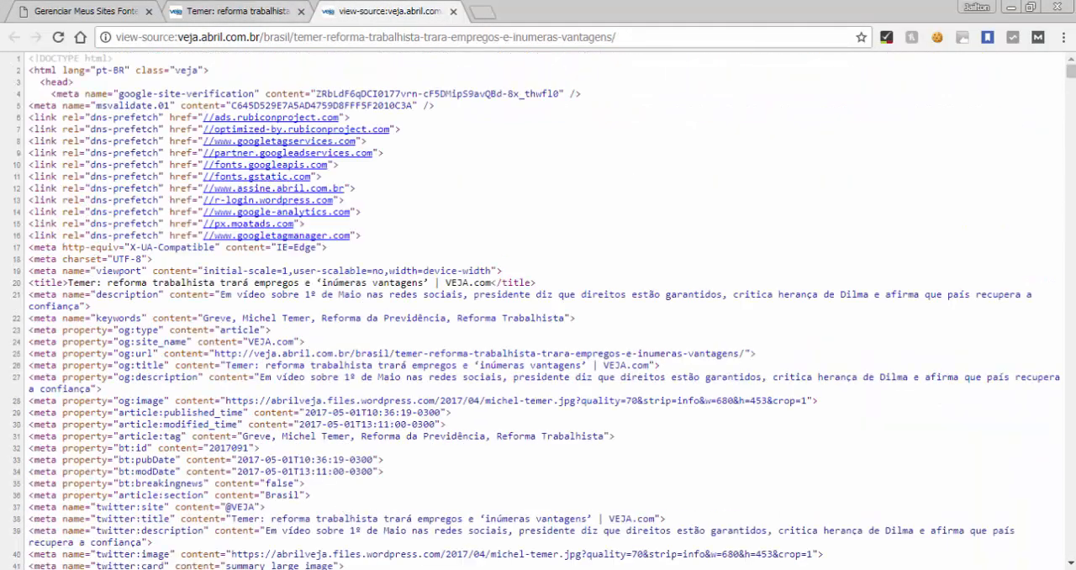
click(287, 11)
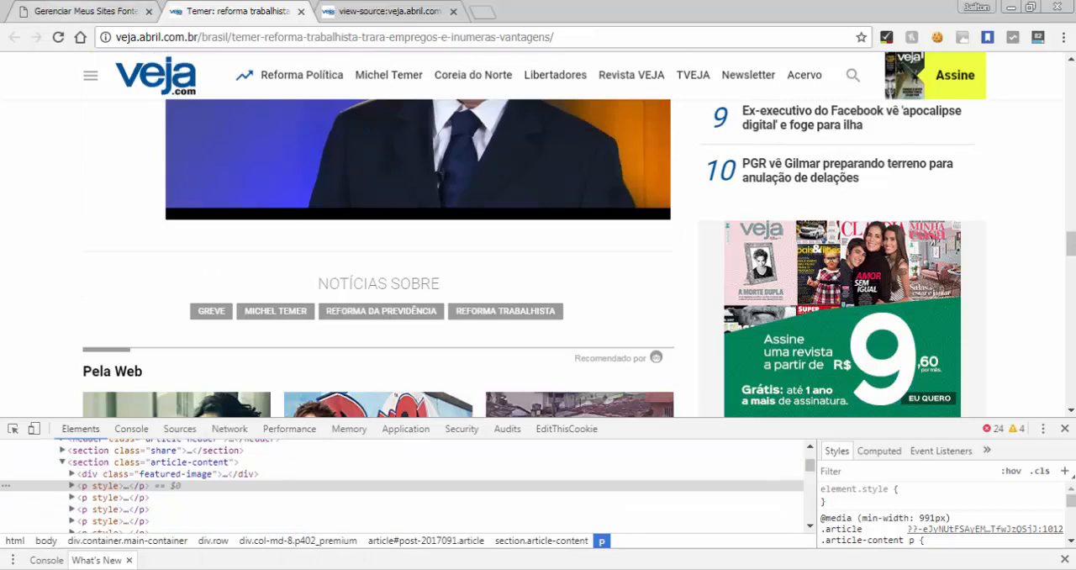
Switch to the plugin's source site configuration and place the Notepad note beside the element name, attribute and value fields
click(84, 12)
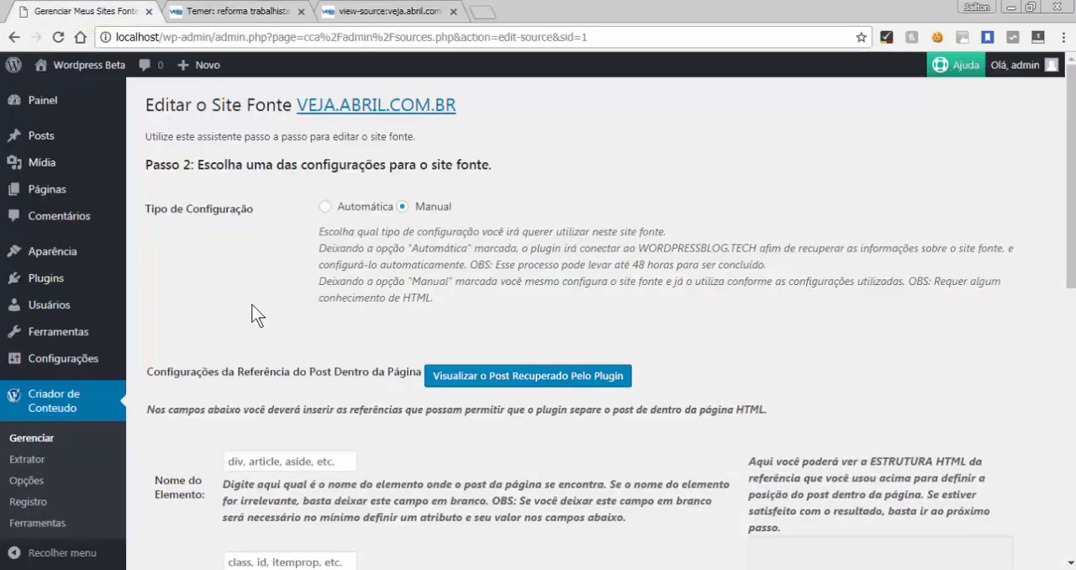
scroll(253, 312, down, 2)
scroll(254, 313, down, 2)
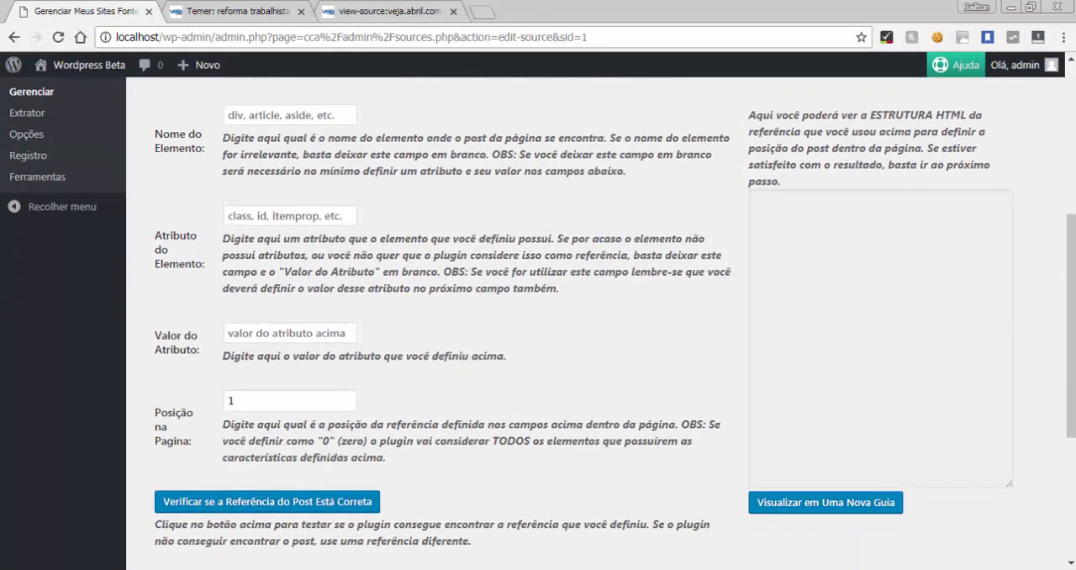
key(alt+Tab)
click(378, 286)
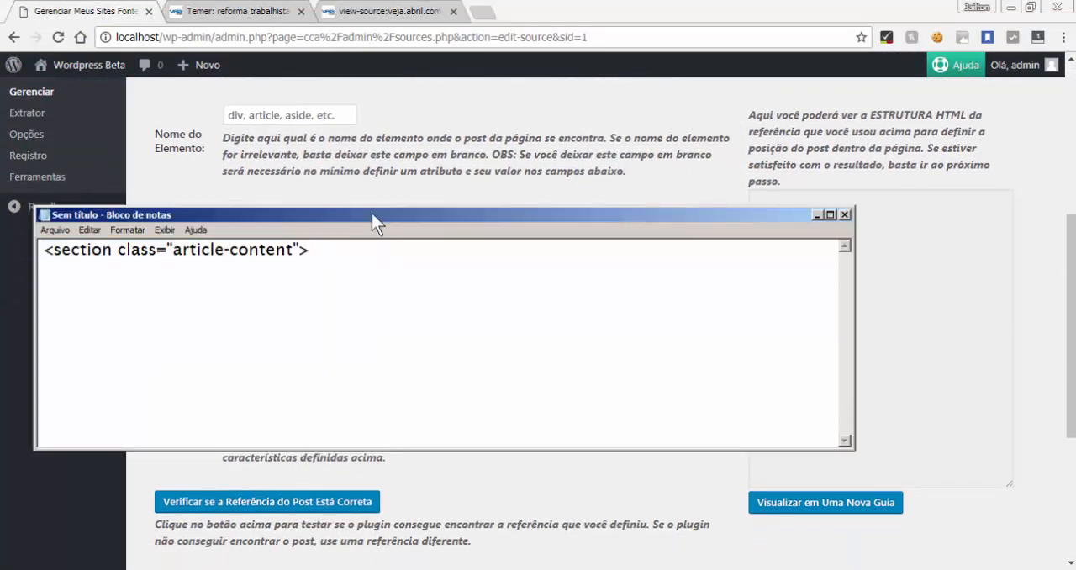
drag(371, 213, 695, 153)
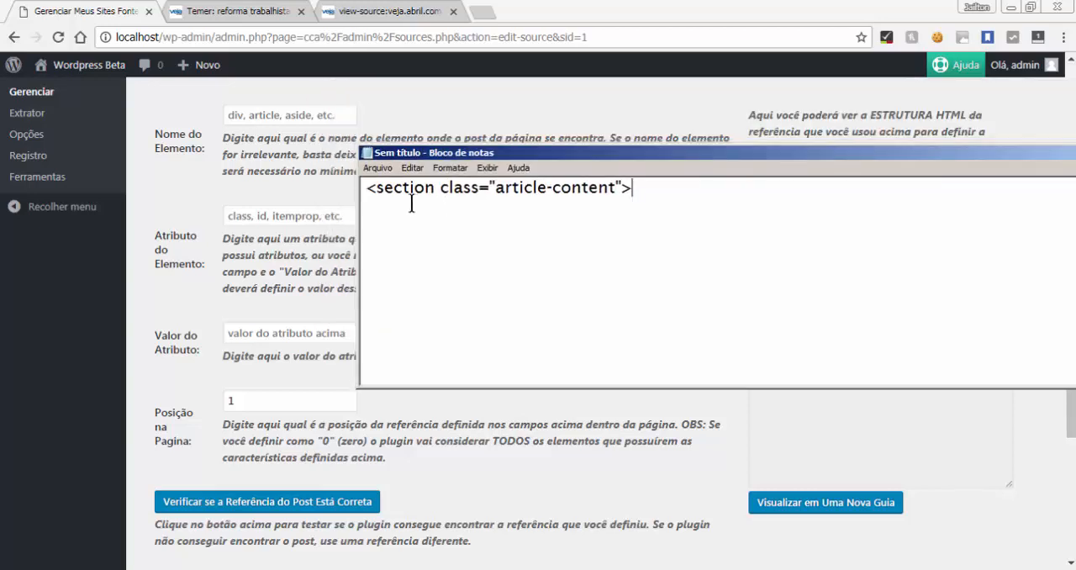
Highlight the element name "section" in the noted tag
drag(364, 187, 436, 190)
click(389, 221)
click(368, 194)
click(387, 200)
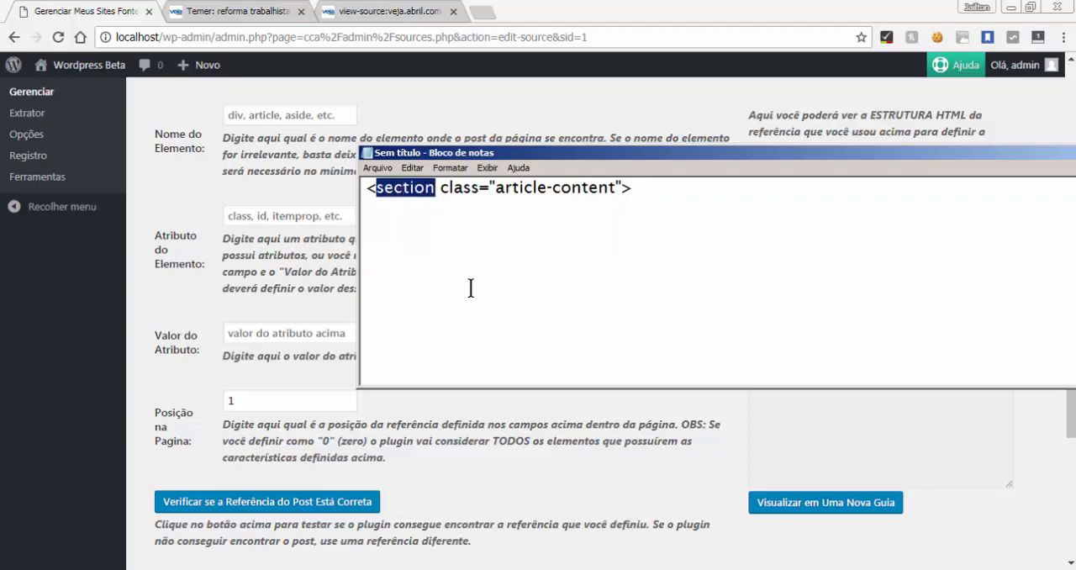
Highlight the class attribute and its value "article-content" in the noted tag
click(461, 216)
drag(434, 192, 617, 194)
click(439, 193)
click(497, 189)
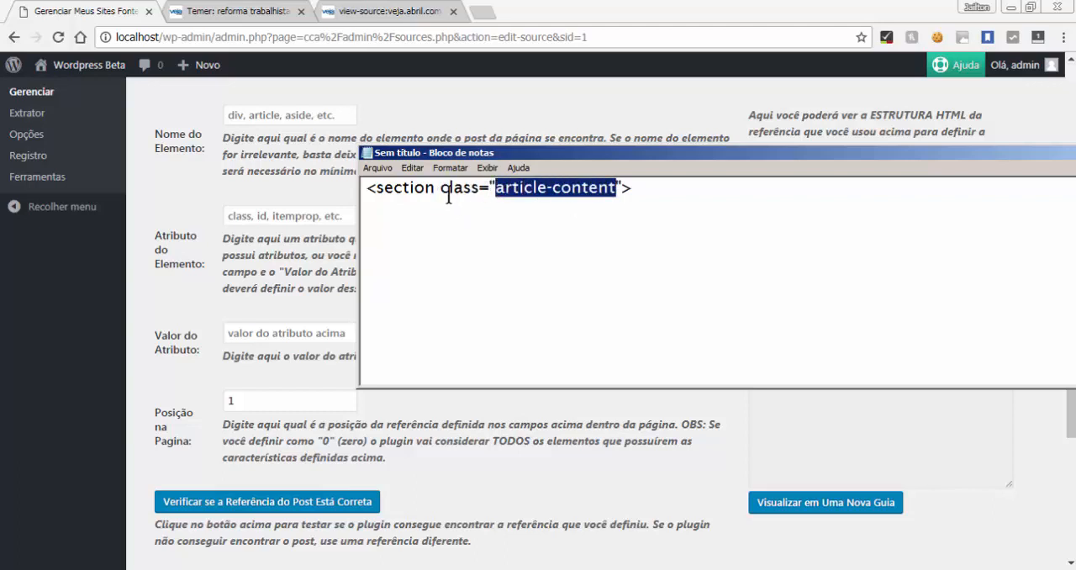
drag(441, 189, 597, 200)
click(547, 217)
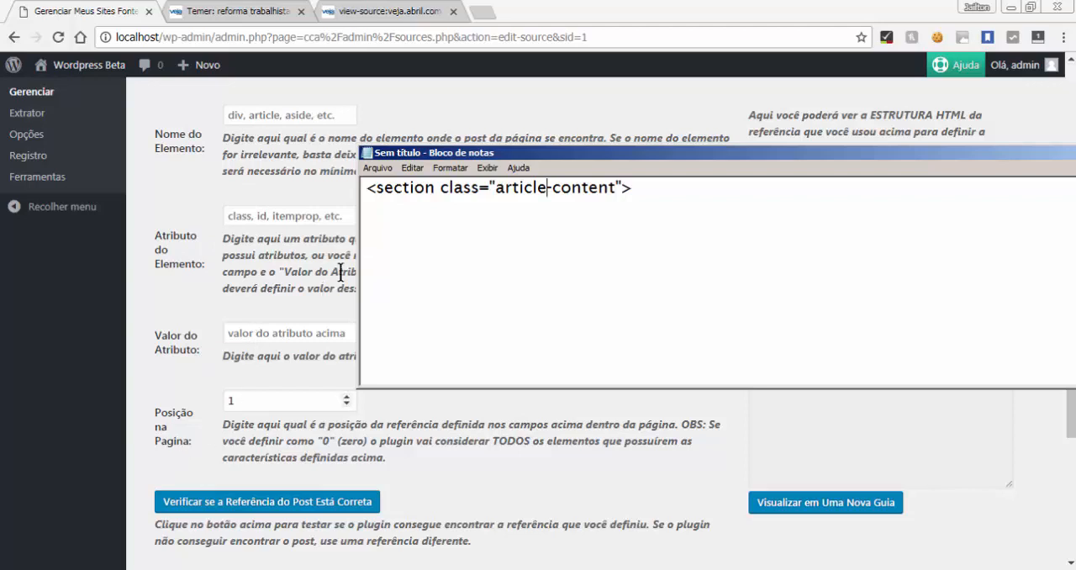
Match the noted tag to the plugin fields by highlighting "section", "class" and "article-content" one at a time
click(428, 190)
key(shift+Left)
key(shift+Left)
key(shift+Left)
key(shift+Left)
key(shift+Left)
key(shift+Left)
key(shift+Left)
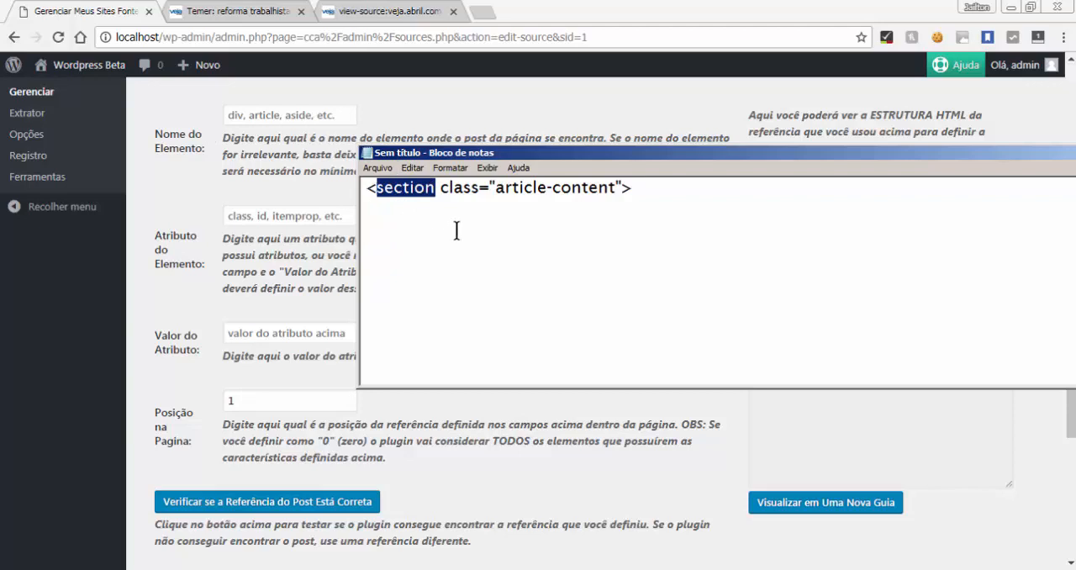
click(441, 189)
drag(441, 189, 479, 190)
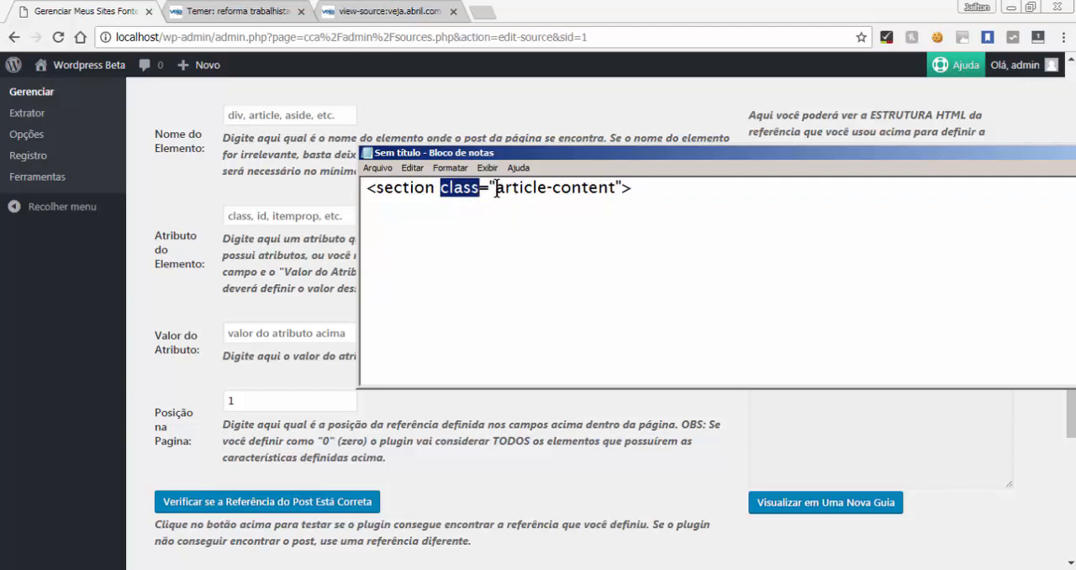
drag(496, 188, 616, 189)
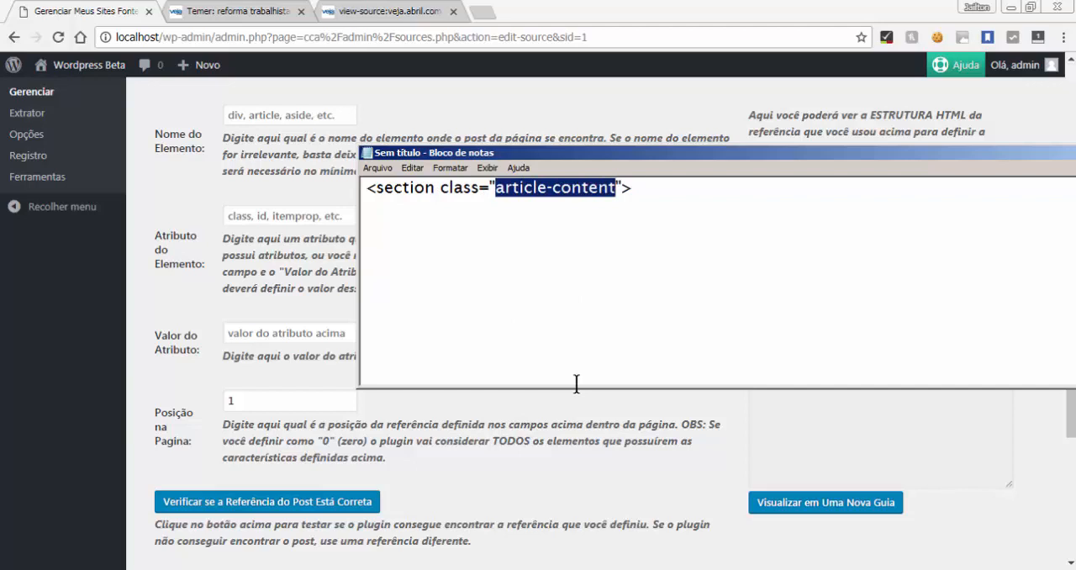
Highlight the entire <section class="article-content"> tag in the note
click(605, 232)
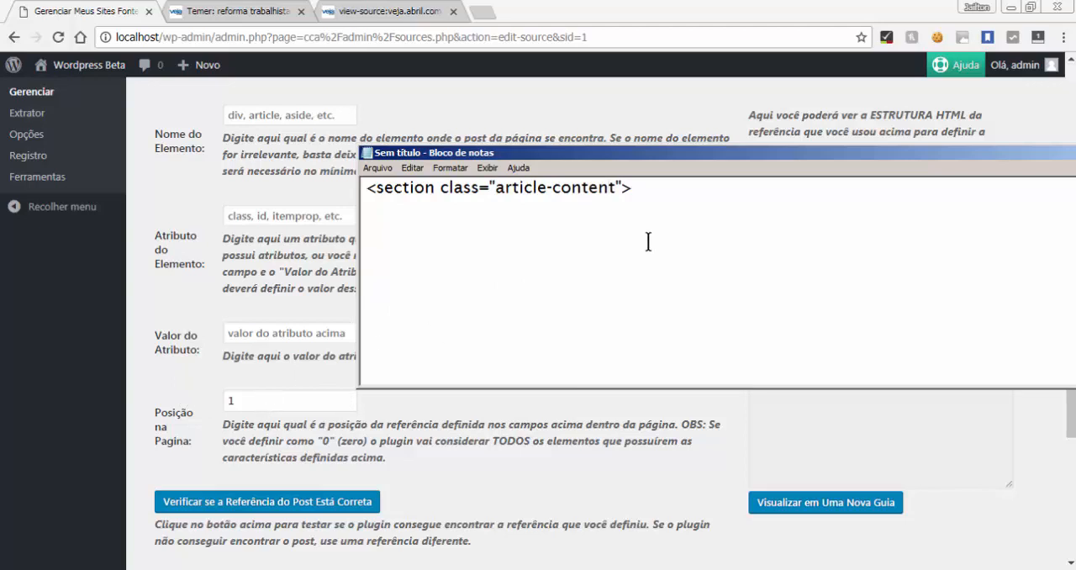
click(706, 219)
drag(634, 238, 345, 243)
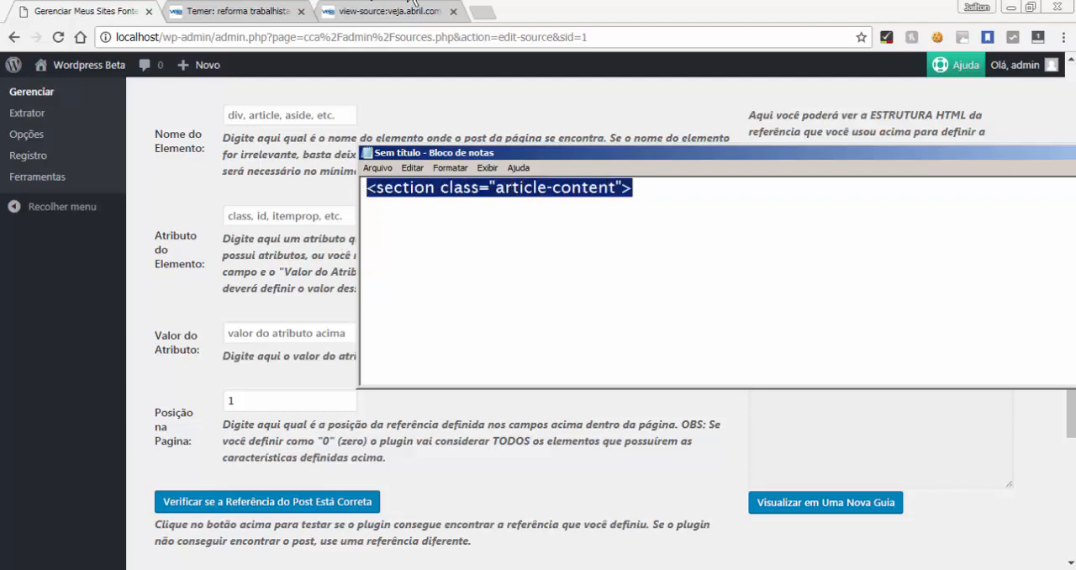
Look through the article's page source, and return to the source site settings in the plugin
click(412, 11)
scroll(153, 386, down, 2)
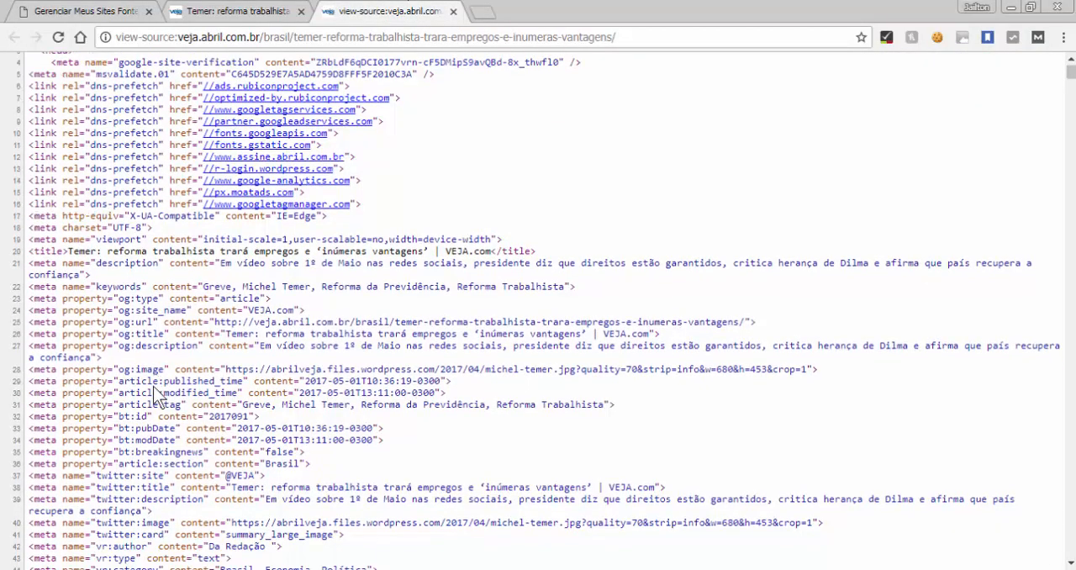
scroll(153, 386, down, 10)
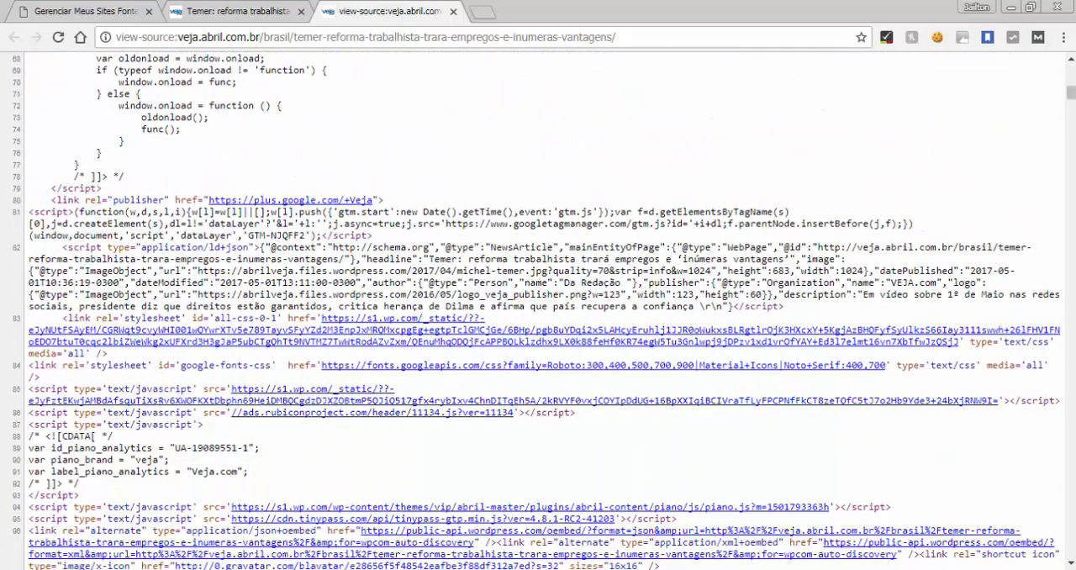
key(alt+Tab)
click(249, 432)
click(238, 11)
click(117, 11)
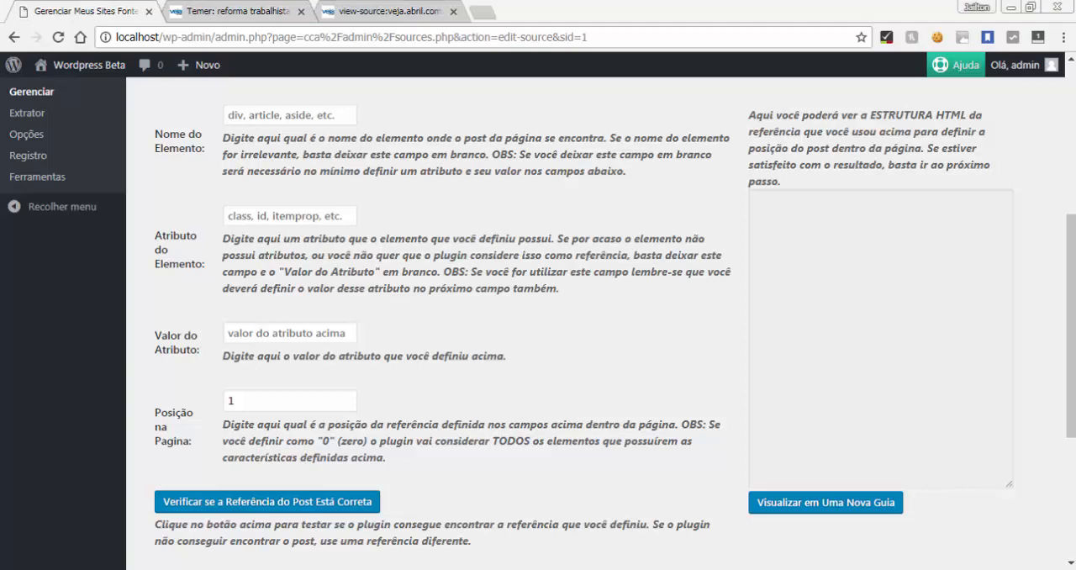
Check the noted tag and set the element name to "section"
key(alt+Tab)
click(701, 288)
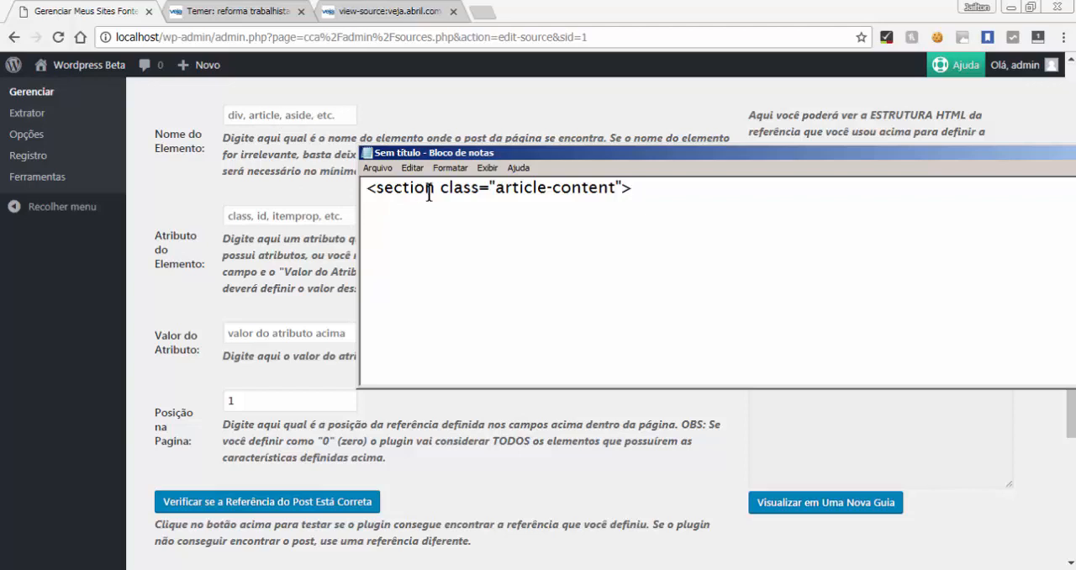
click(250, 115)
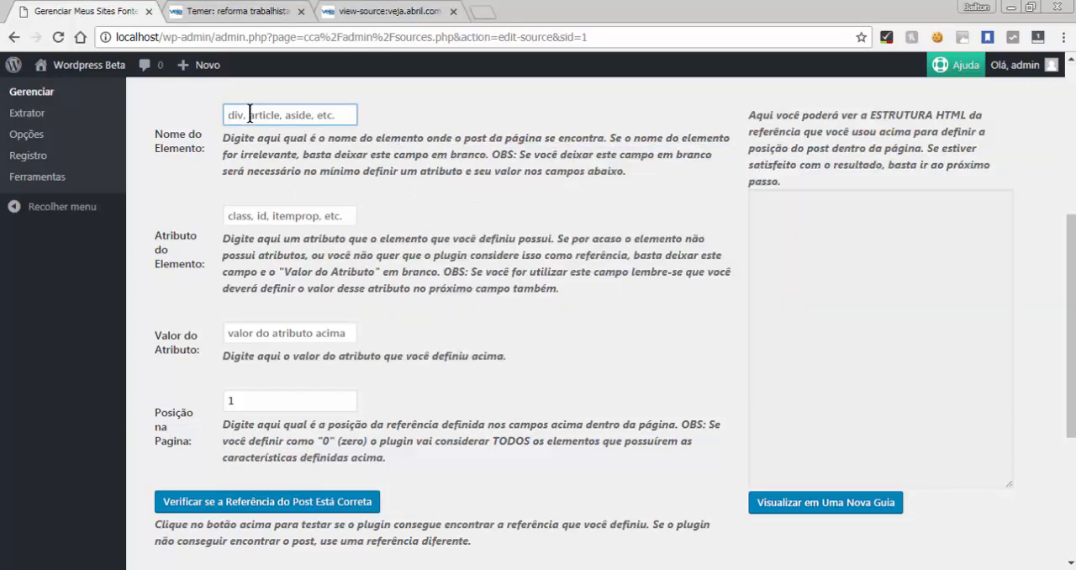
text(se)
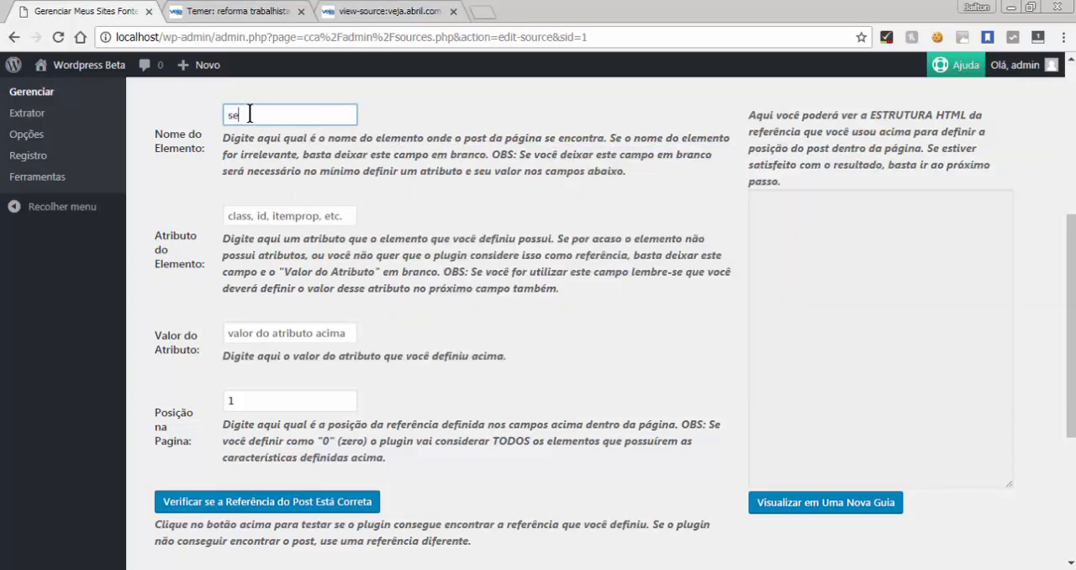
text(ction)
Set the element attribute to "class", as in the noted tag
click(270, 568)
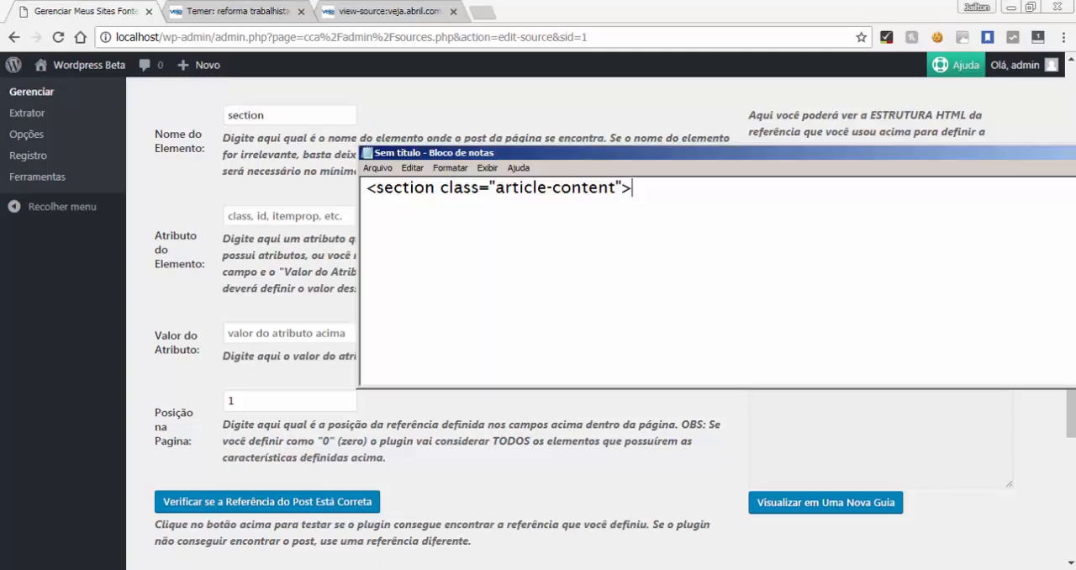
click(306, 215)
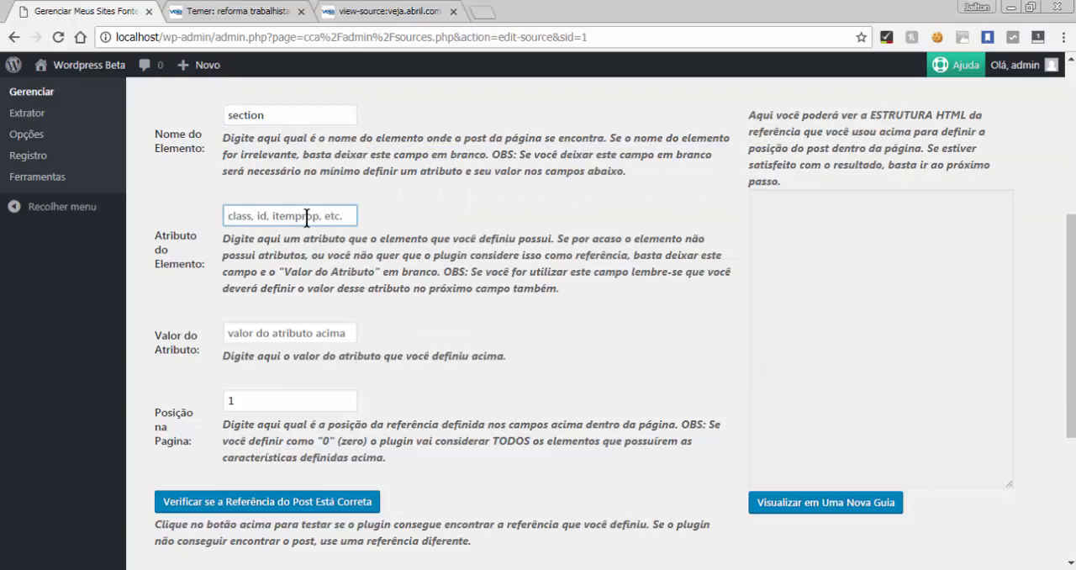
text(class)
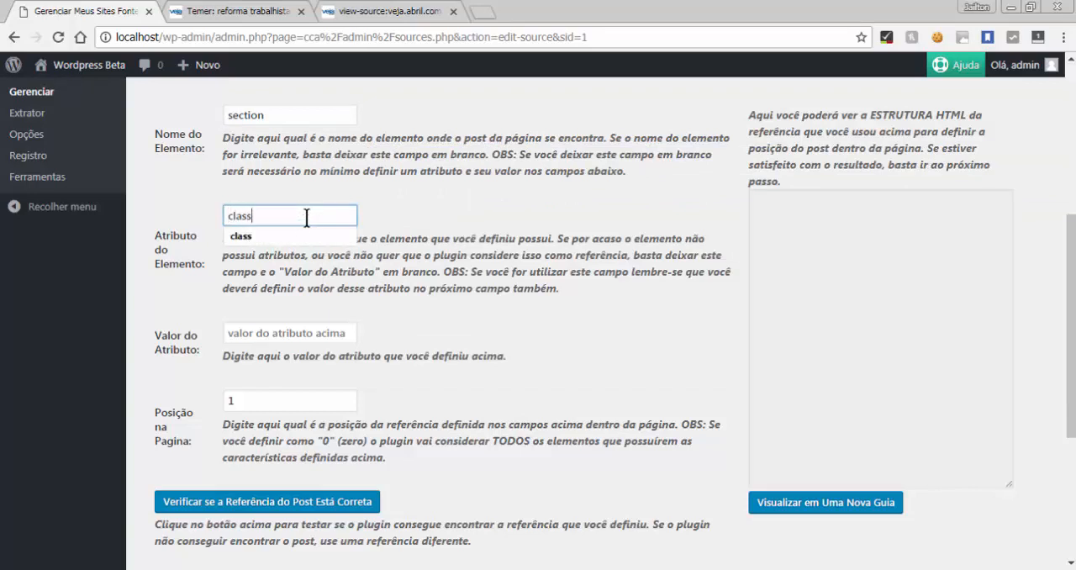
Set the attribute value to "article-content" and compare it with the noted tag
click(270, 569)
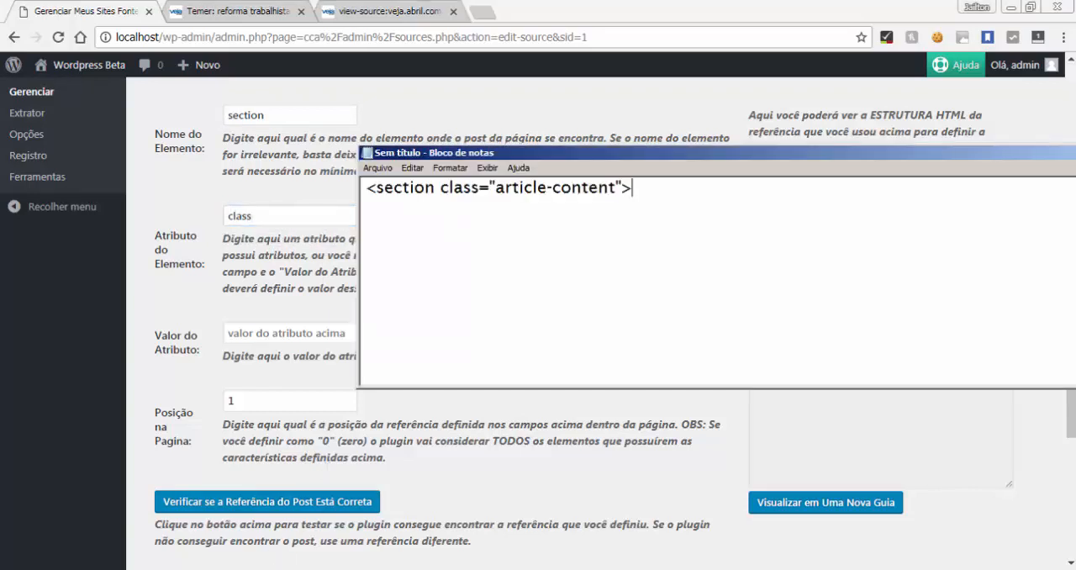
click(284, 332)
text(ar)
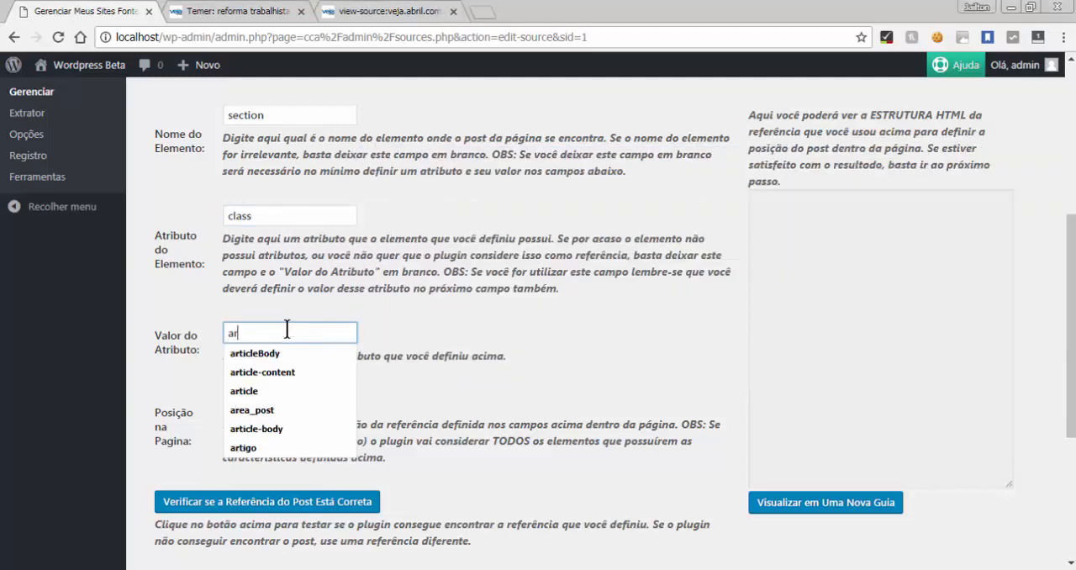
text(t)
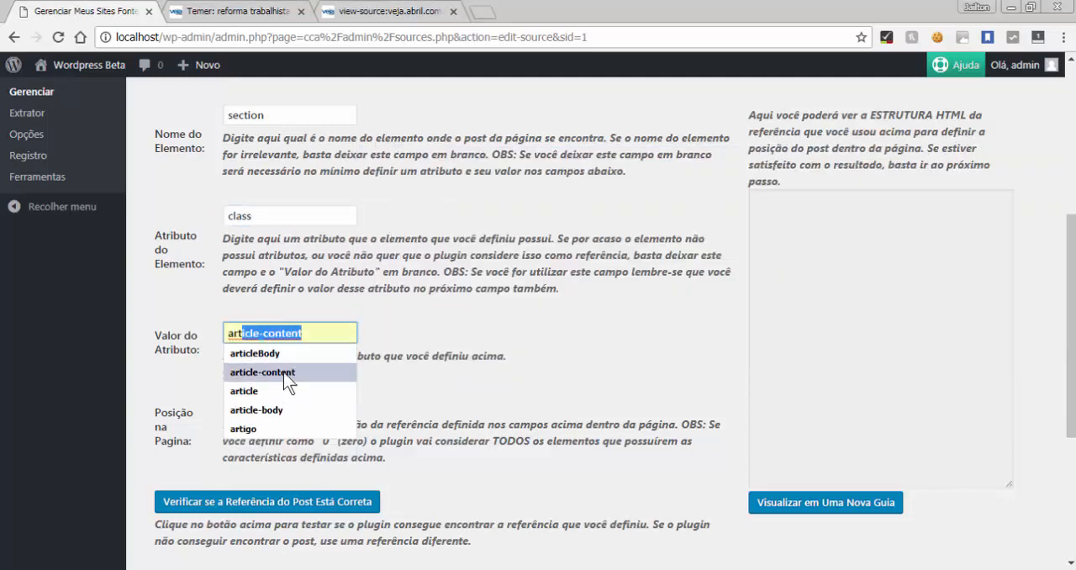
key(Return)
key(alt+Tab)
key(alt+Tab)
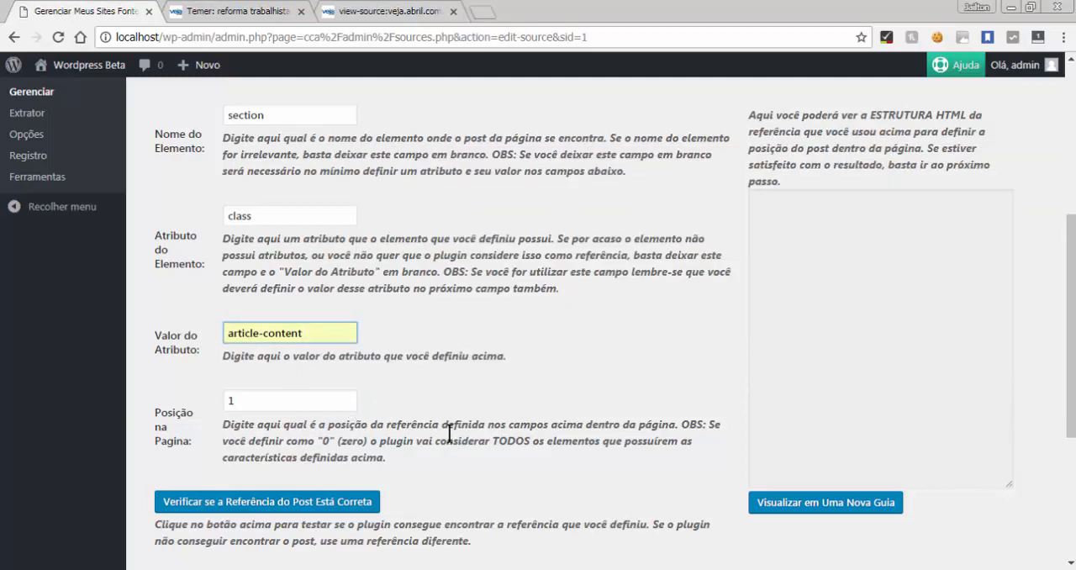
click(423, 217)
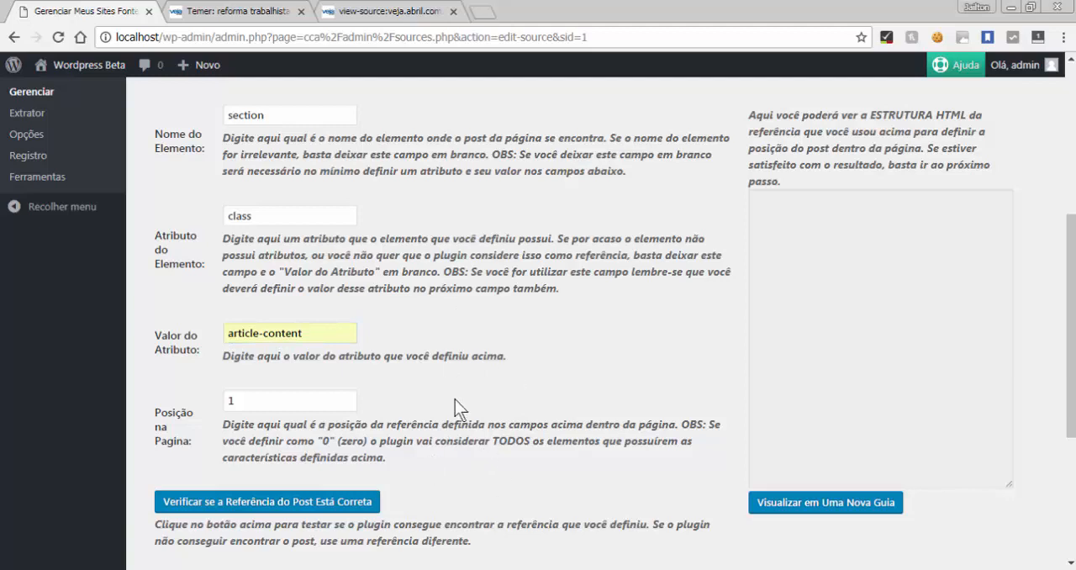
Verify the post reference and look over the HTML structure extracted for it
click(292, 509)
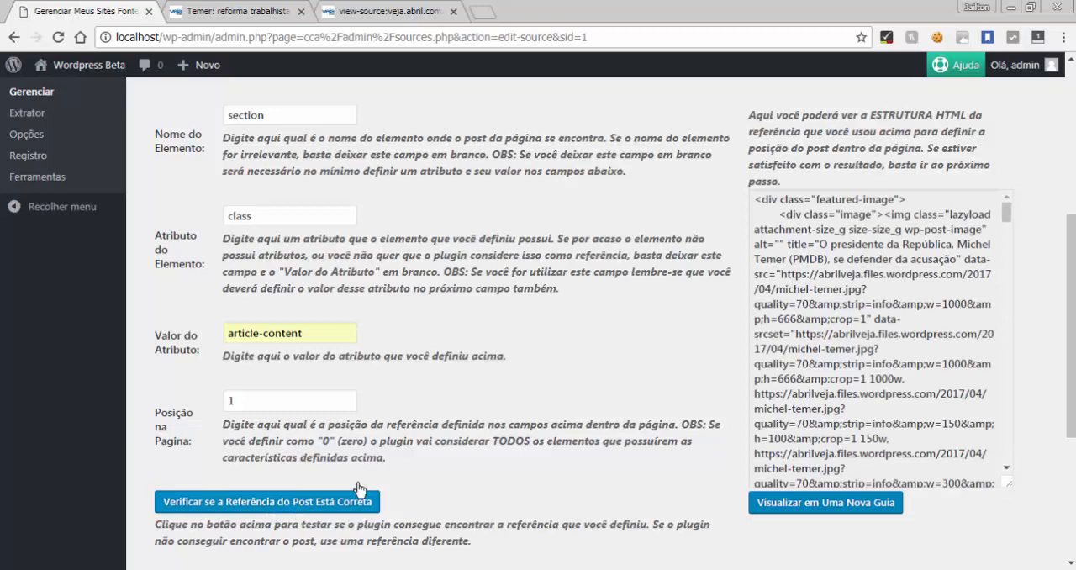
drag(763, 202, 933, 504)
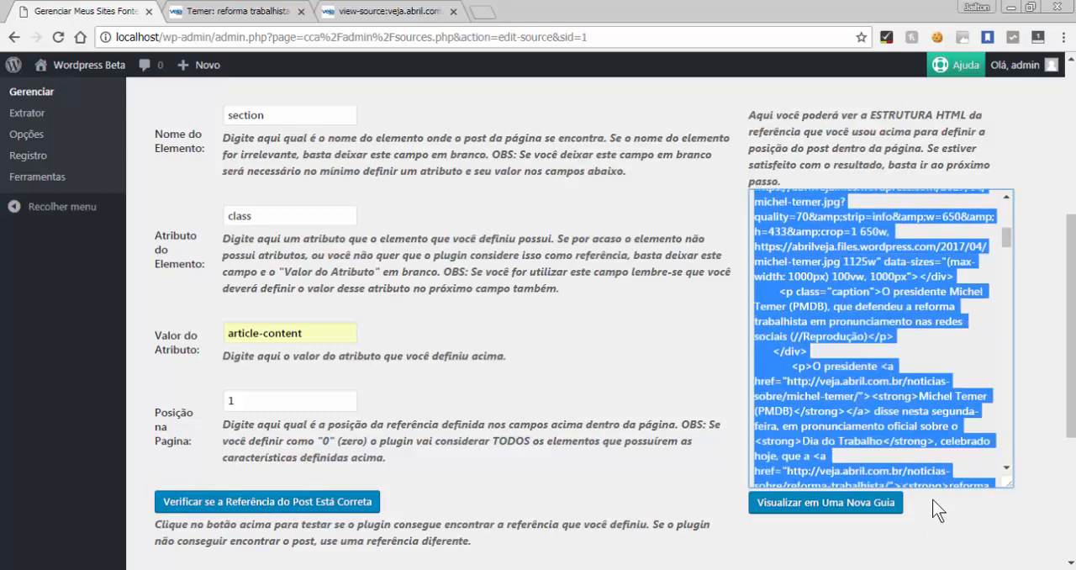
click(967, 238)
drag(1006, 245, 1008, 198)
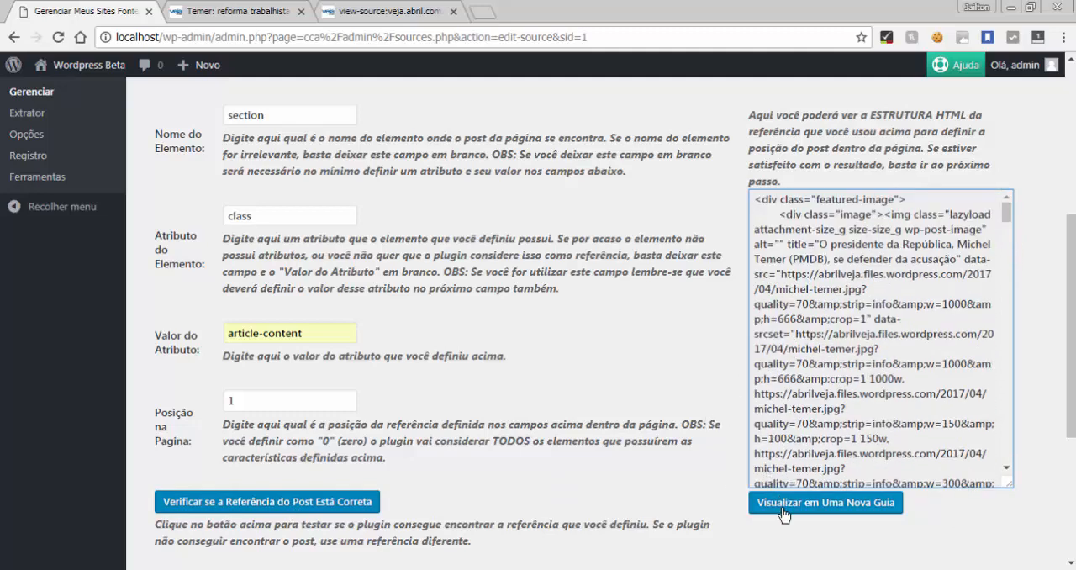
Preview the extracted post in a new browser tab and look through its whole content
click(832, 509)
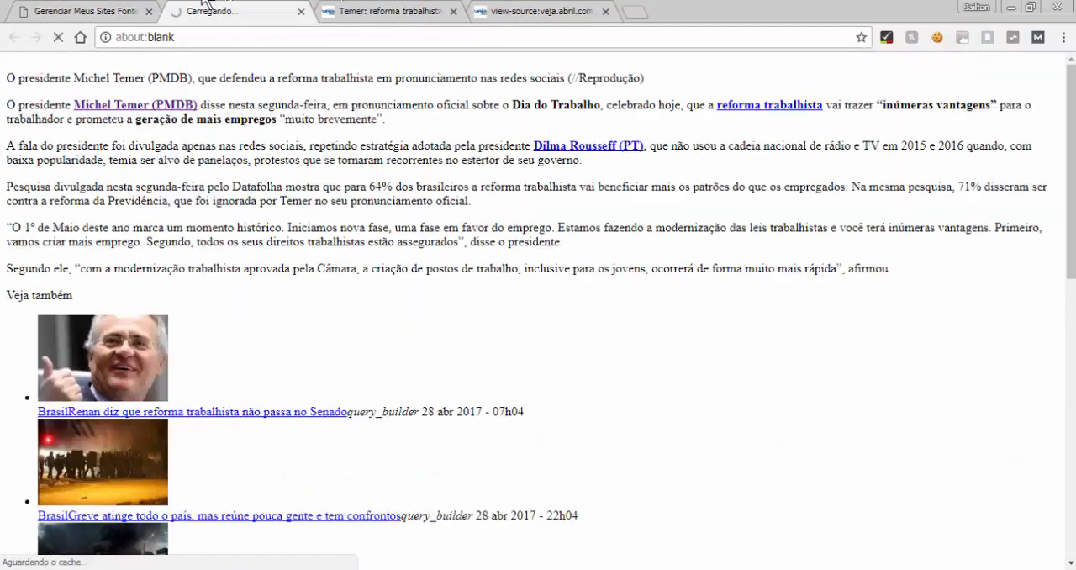
scroll(364, 181, down, 1)
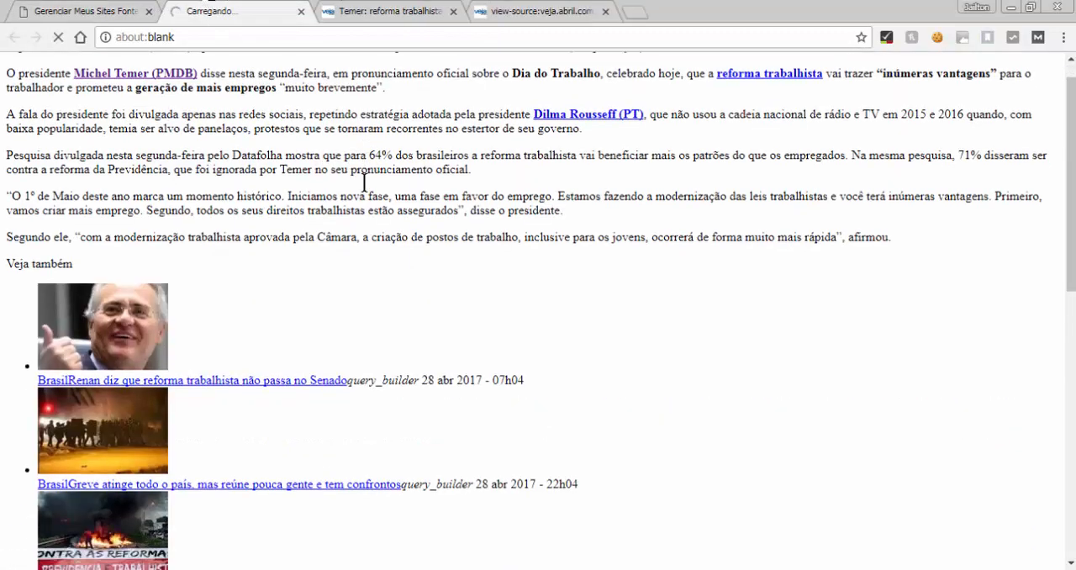
scroll(364, 181, down, 9)
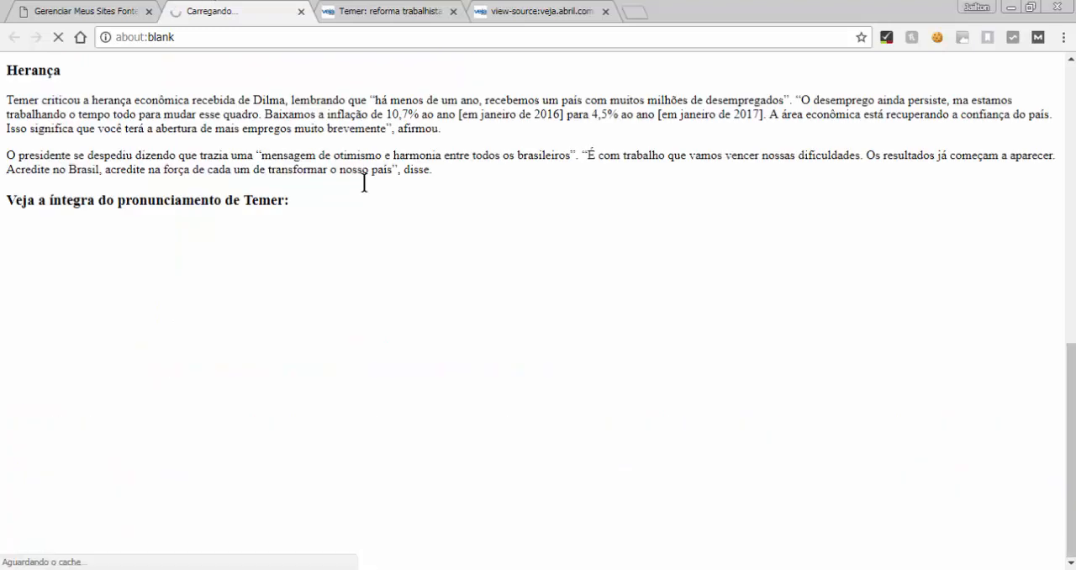
scroll(364, 182, up, 10)
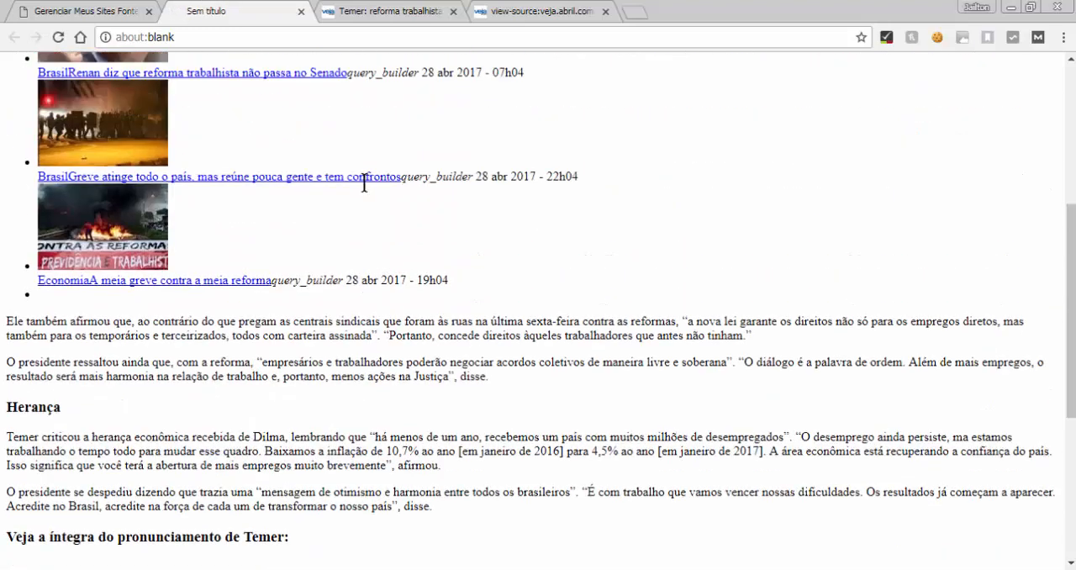
scroll(364, 182, up, 1)
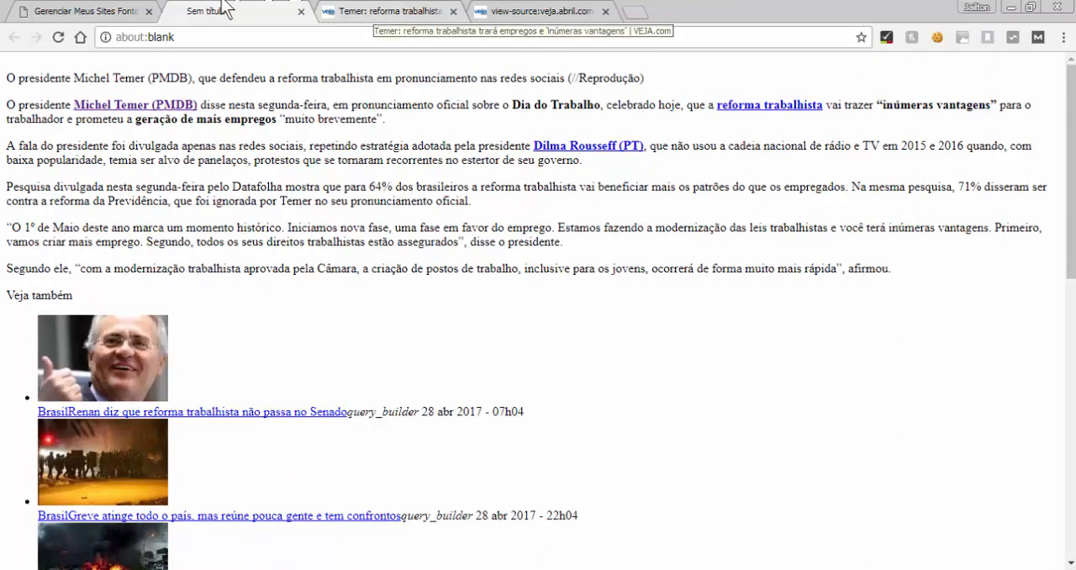
Close the developer tools on the original Veja article and examine the article's header and featured image
click(411, 12)
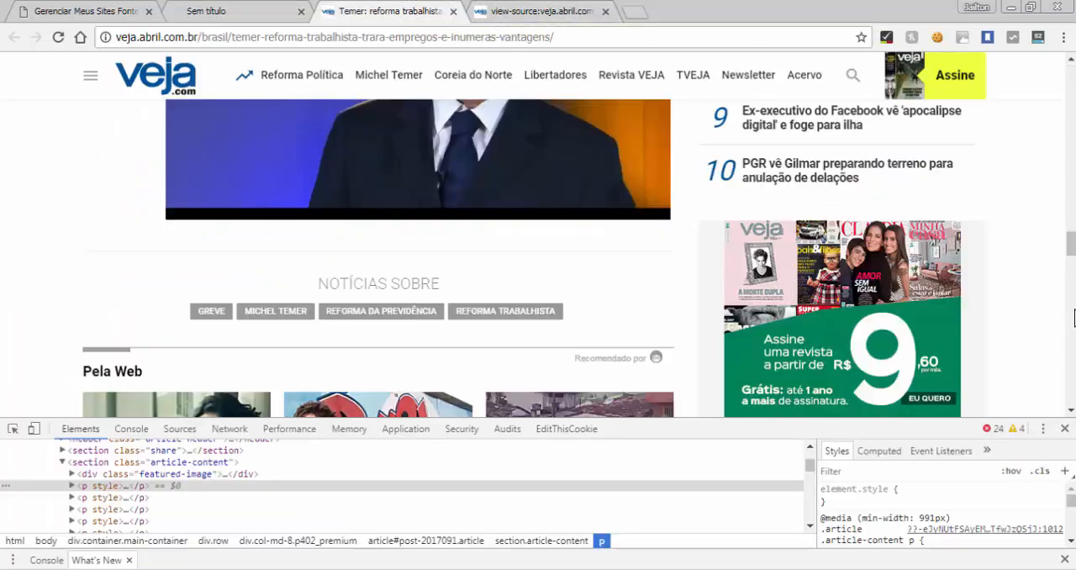
key(F12)
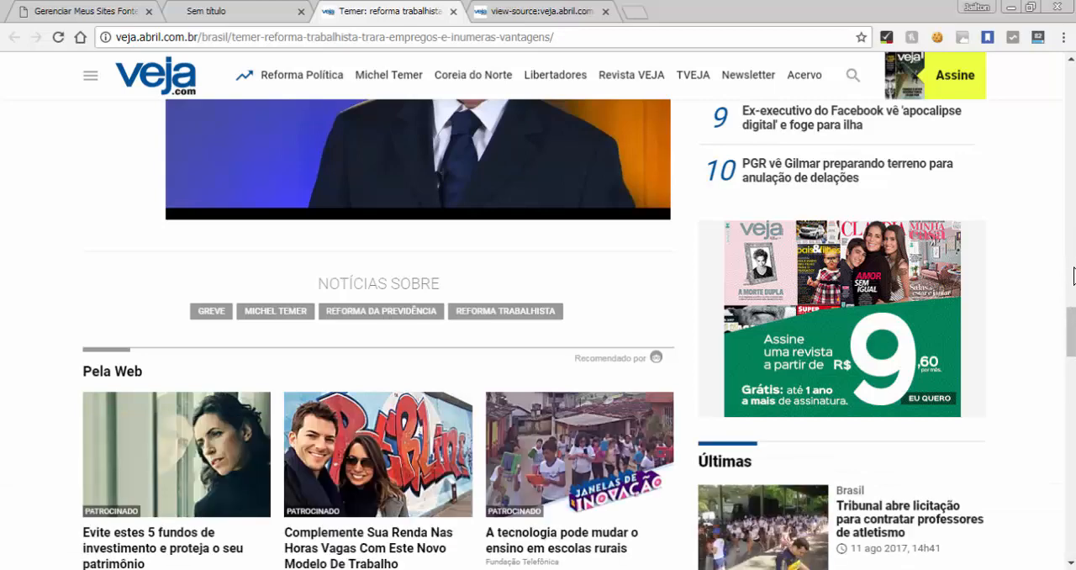
scroll(1073, 203, up, 20)
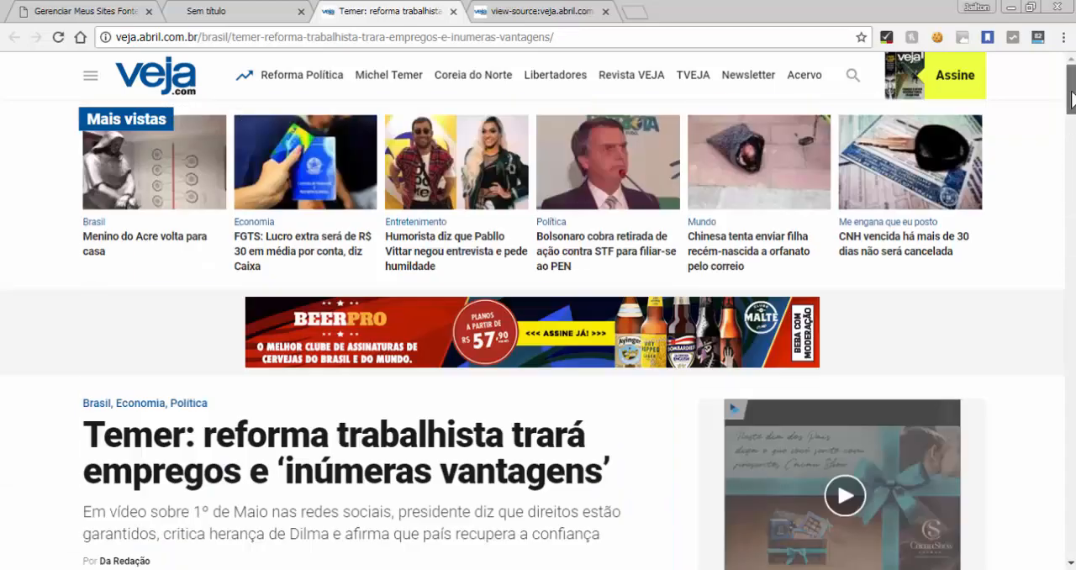
scroll(735, 65, down, 6)
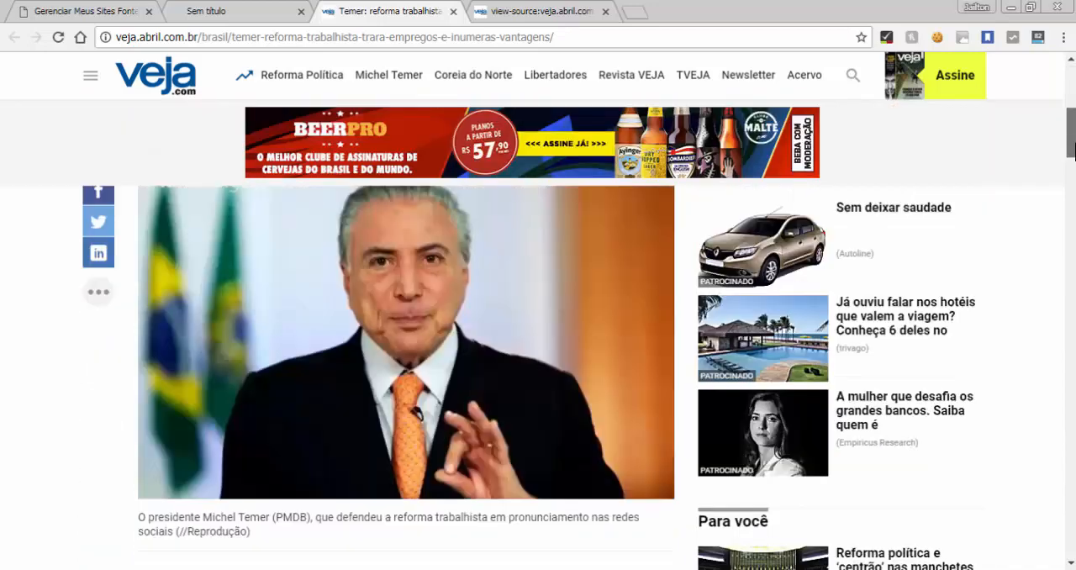
Highlight the whole extracted article in the preview, from the image caption through the embedded video
click(262, 12)
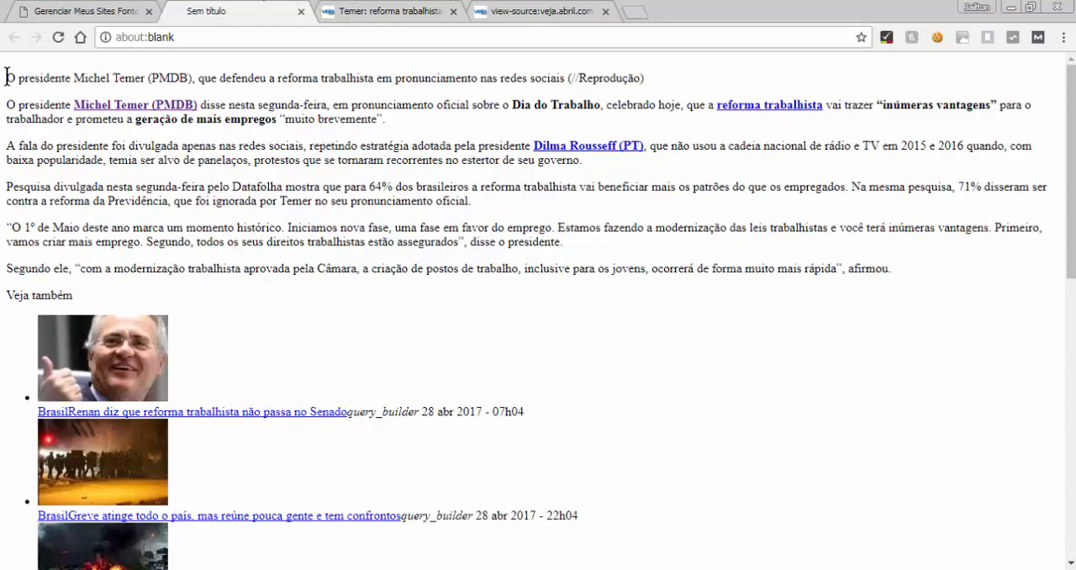
drag(7, 77, 243, 565)
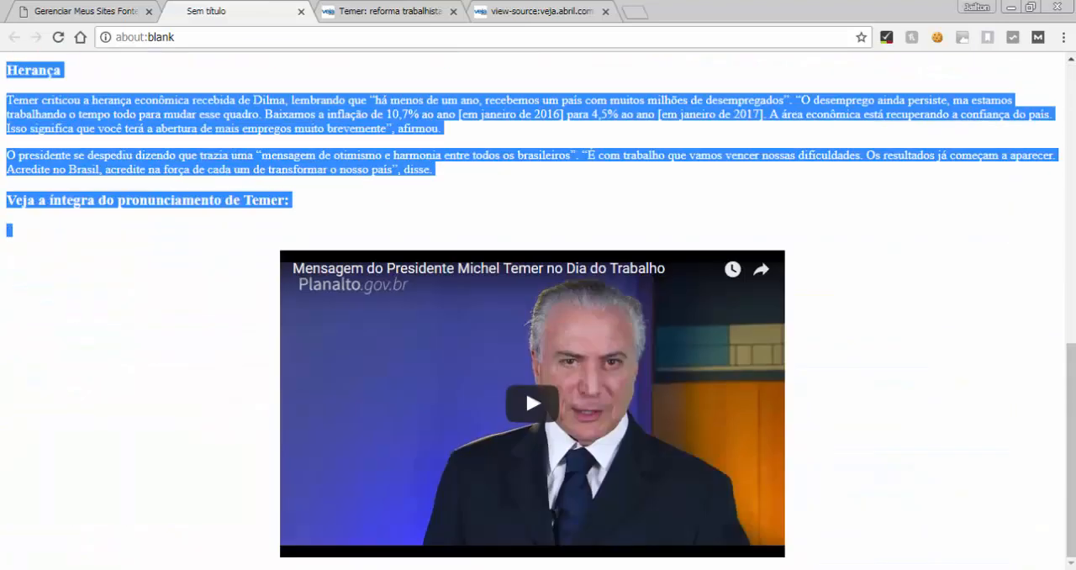
drag(526, 389, 852, 558)
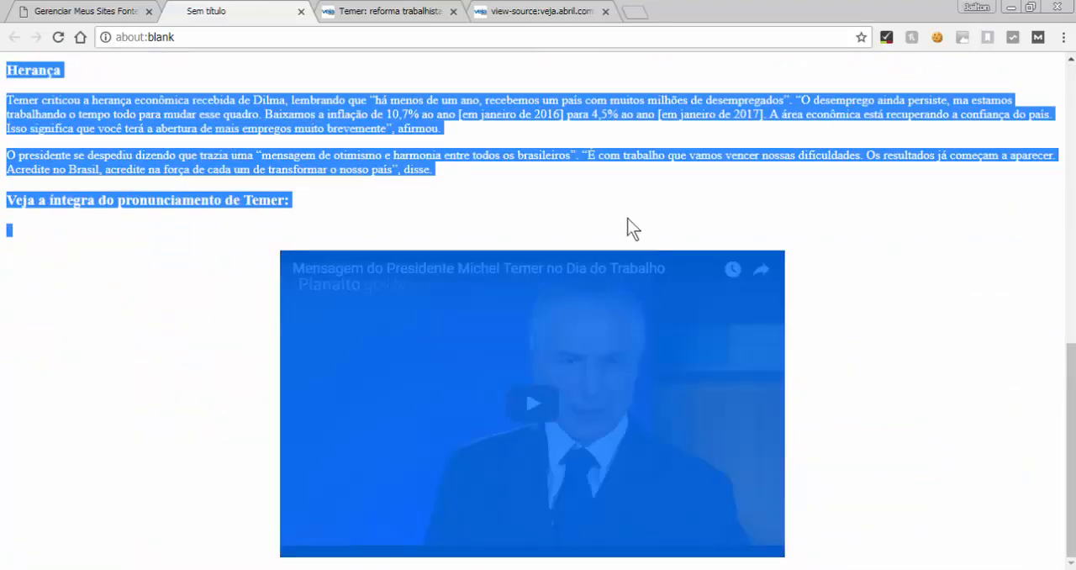
Compare the original Veja article with the extracted preview, clear the highlight, and return to the plugin settings
click(414, 11)
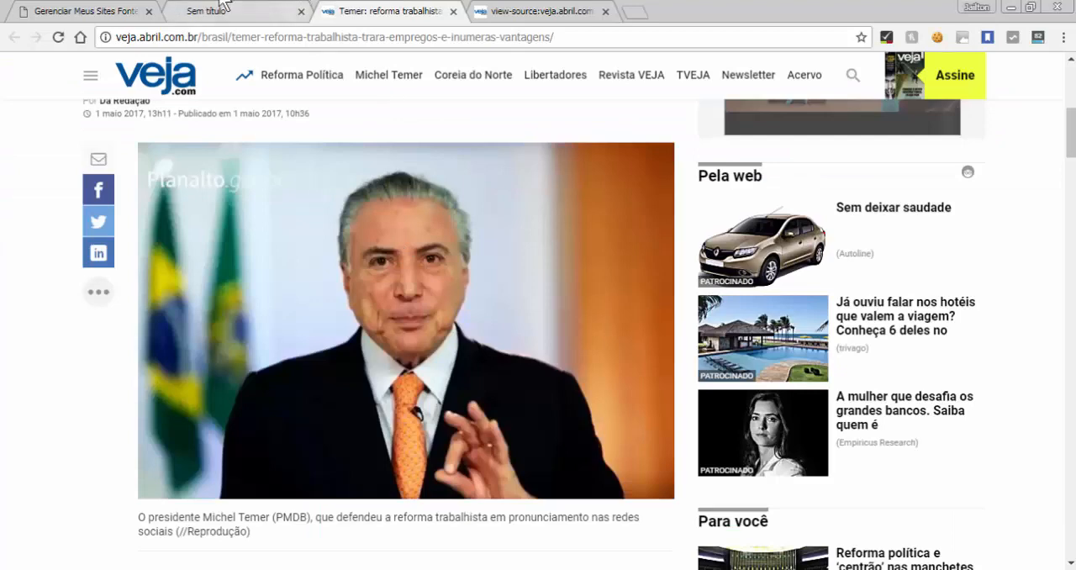
click(210, 11)
click(165, 282)
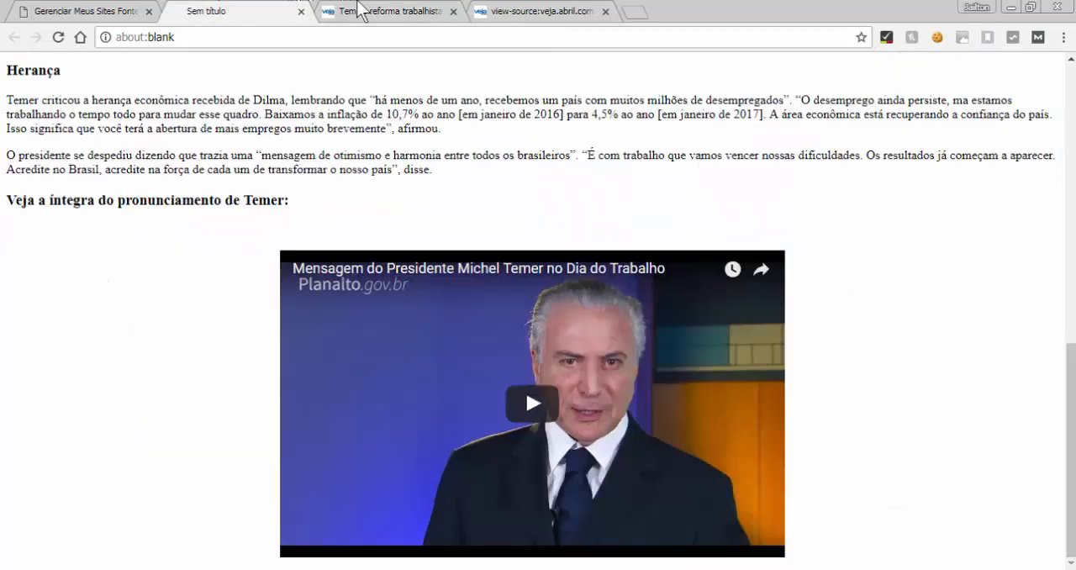
click(365, 12)
click(245, 12)
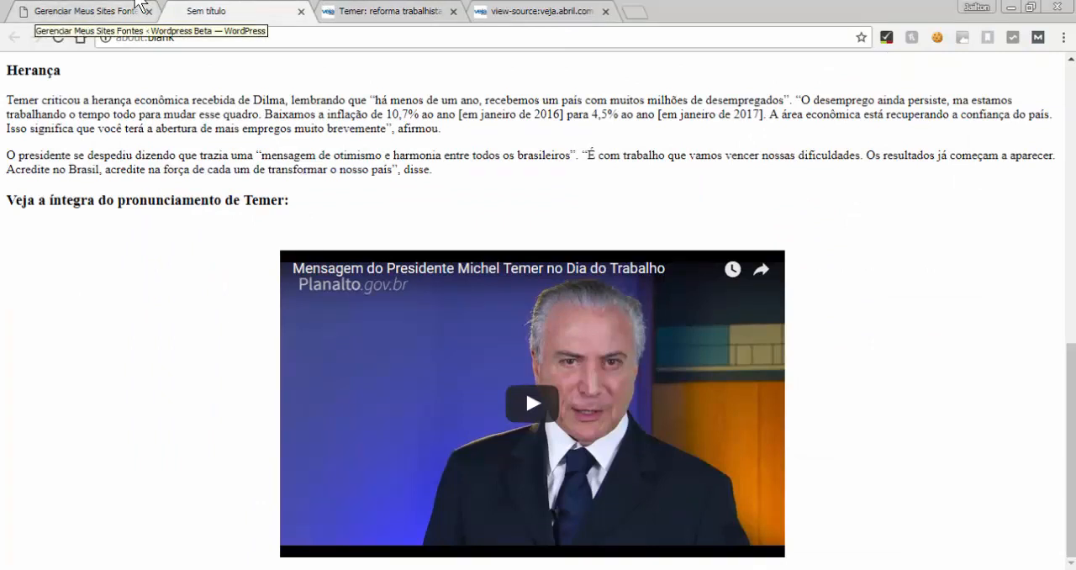
click(137, 4)
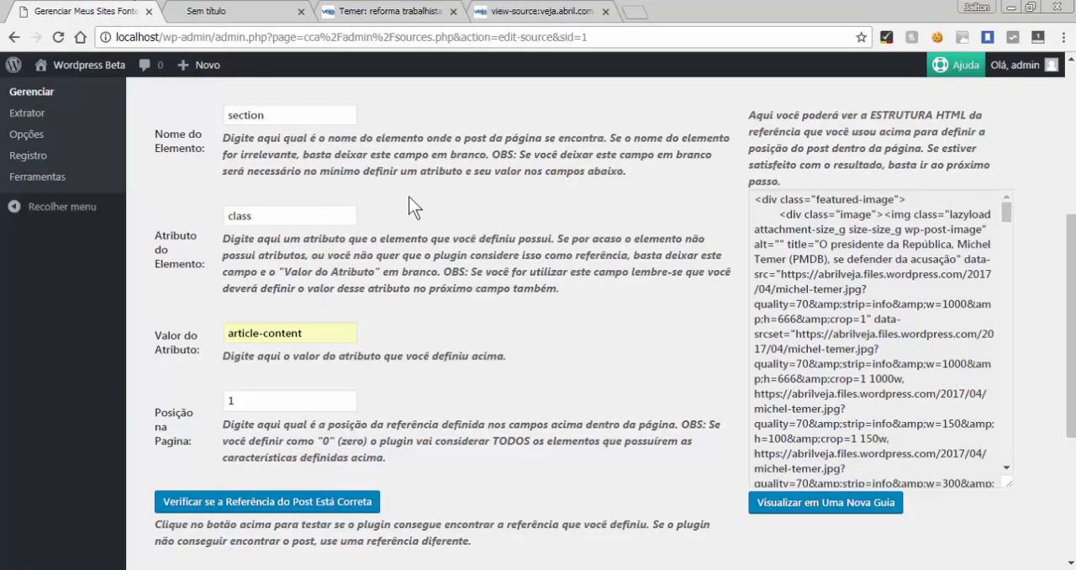
Look back at the extracted preview and the plugin settings, ending on the original Veja article
click(246, 5)
click(71, 10)
click(229, 5)
click(366, 11)
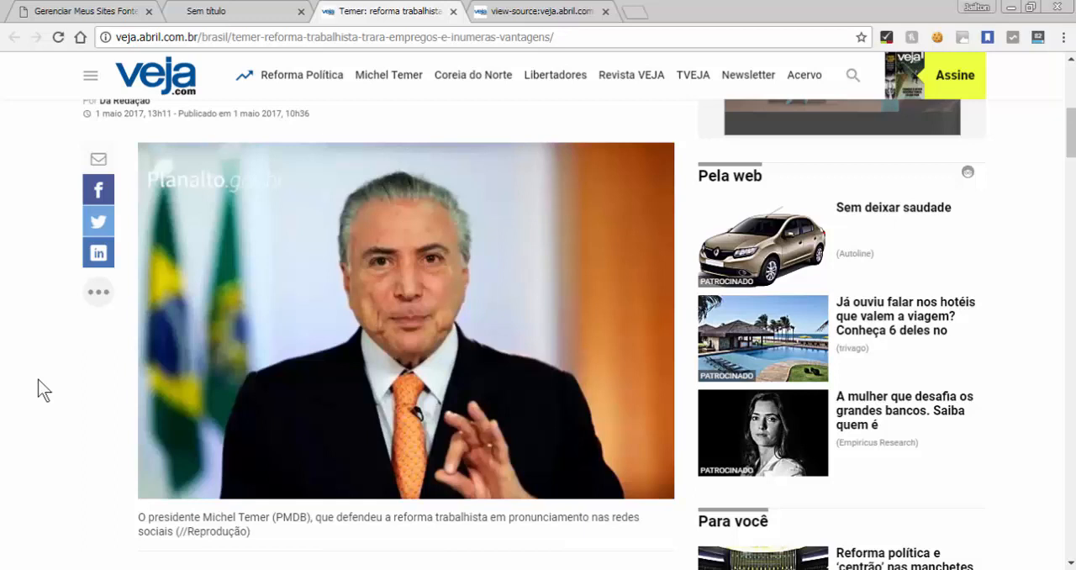
Examine the original Veja article from its featured image down to the embedded video and back up to the headline
scroll(44, 389, down, 3)
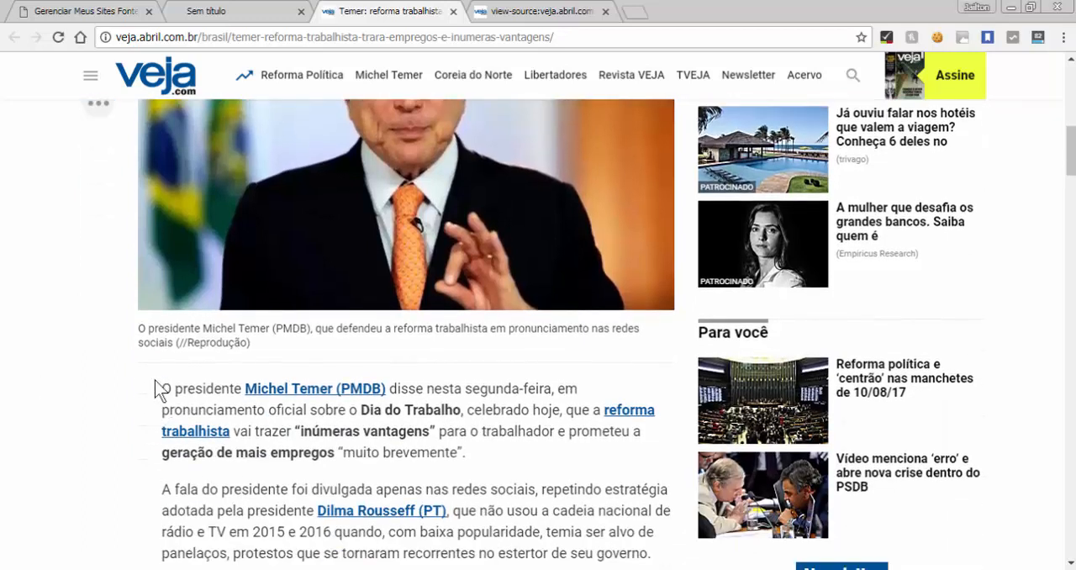
scroll(156, 388, up, 5)
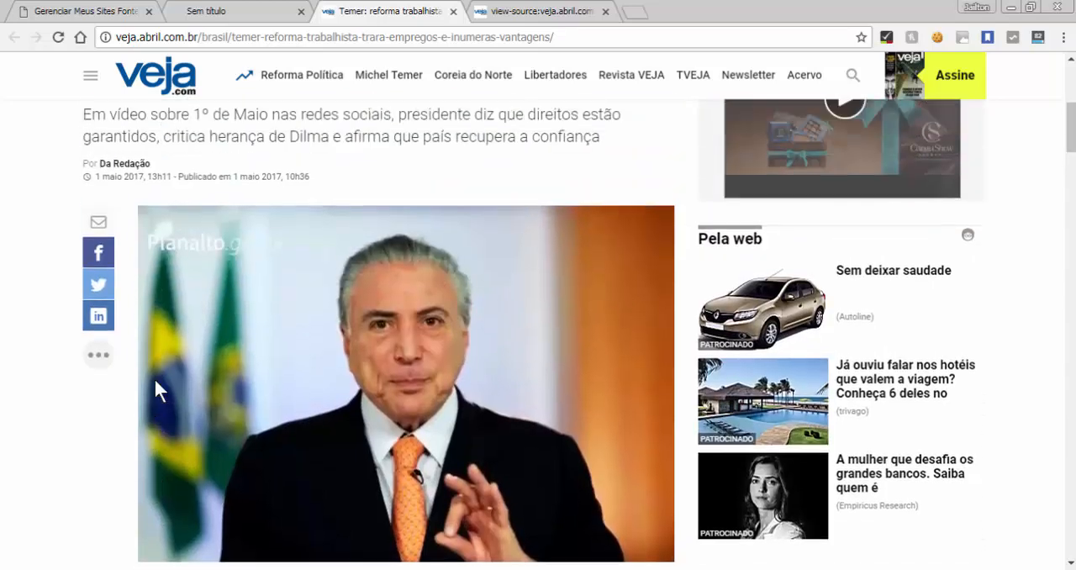
scroll(348, 508, down, 2)
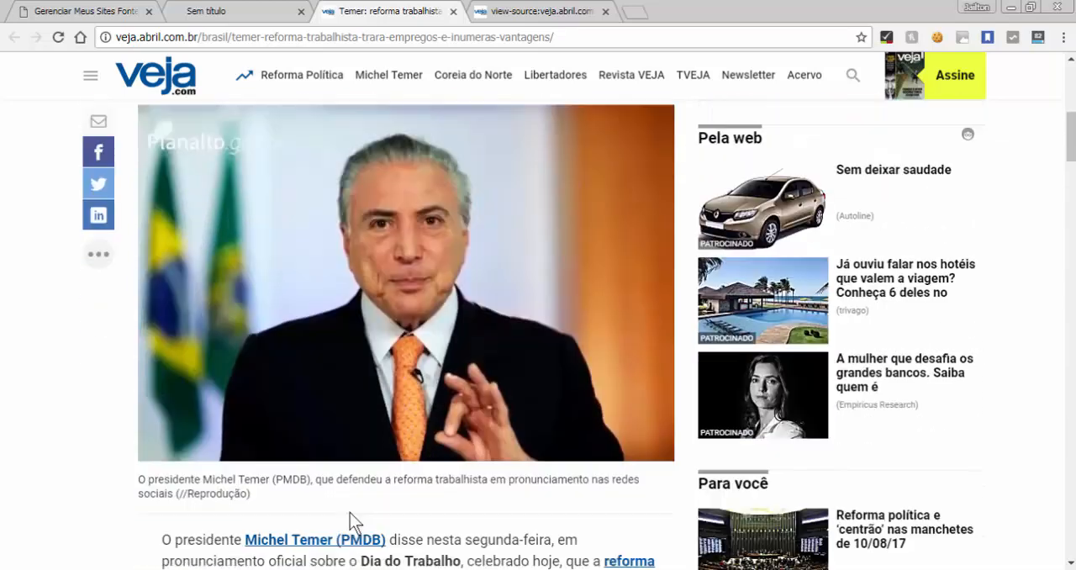
scroll(216, 182, down, 2)
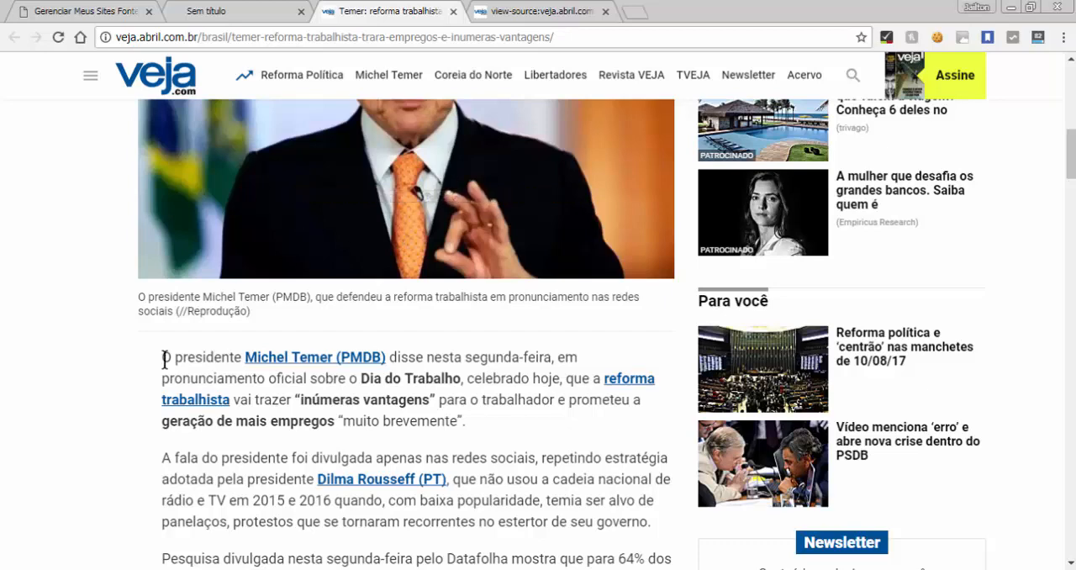
scroll(165, 359, down, 2)
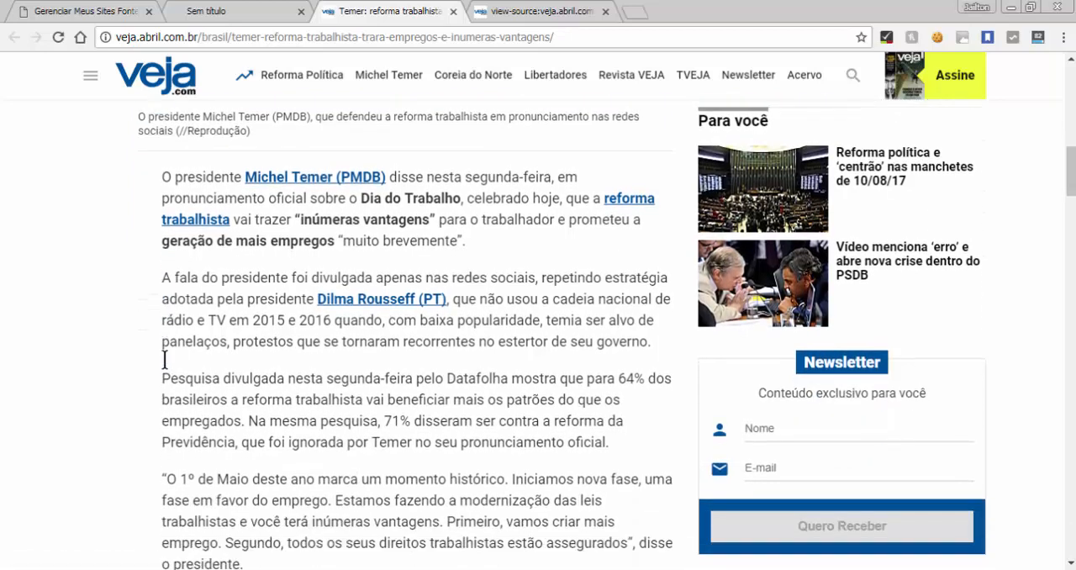
scroll(165, 359, down, 4)
scroll(165, 360, down, 1)
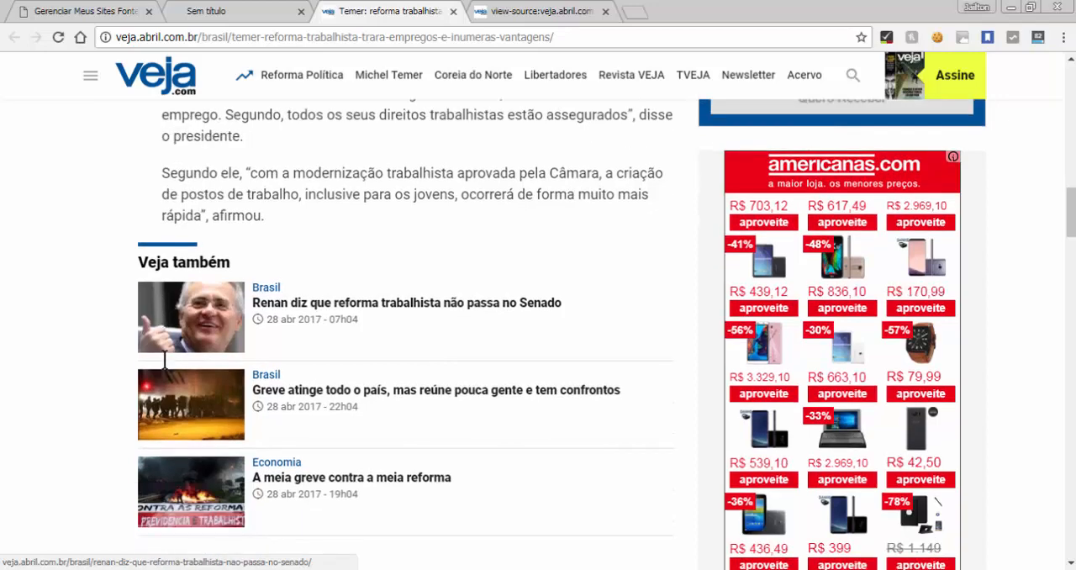
scroll(164, 360, down, 4)
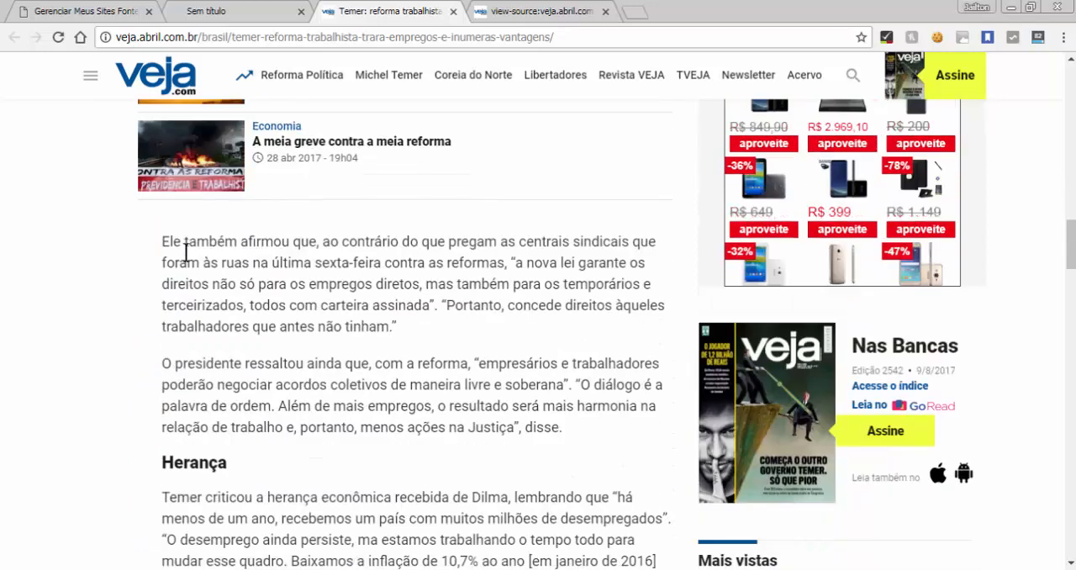
scroll(185, 251, down, 8)
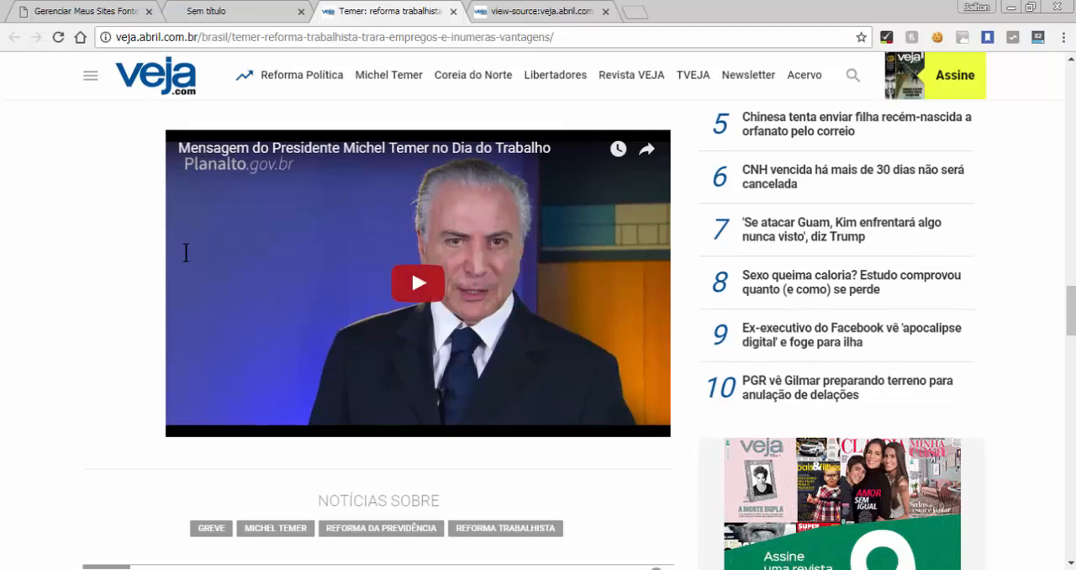
scroll(186, 252, down, 1)
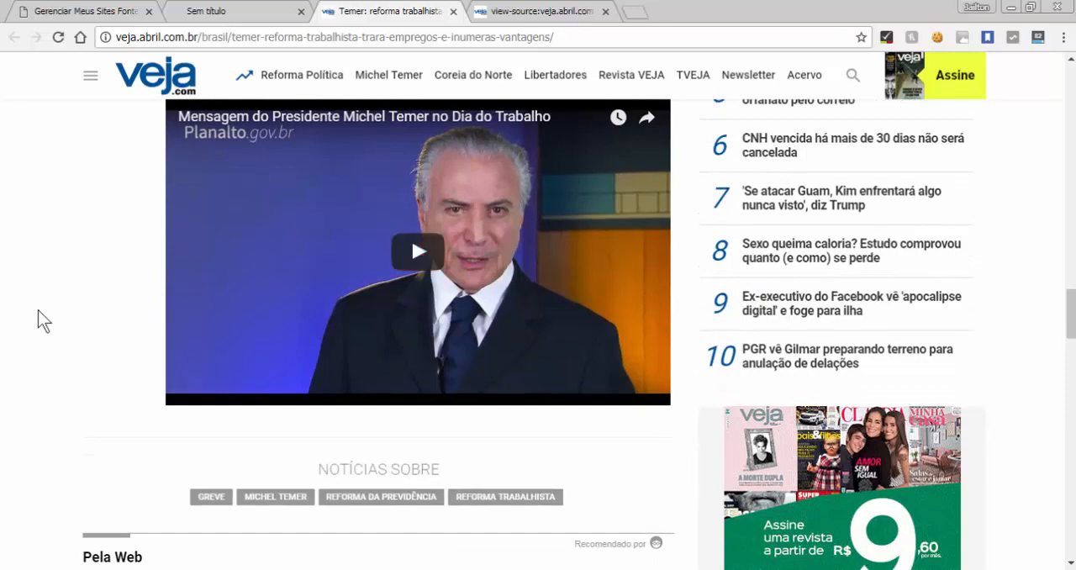
scroll(38, 311, up, 1)
scroll(38, 309, up, 15)
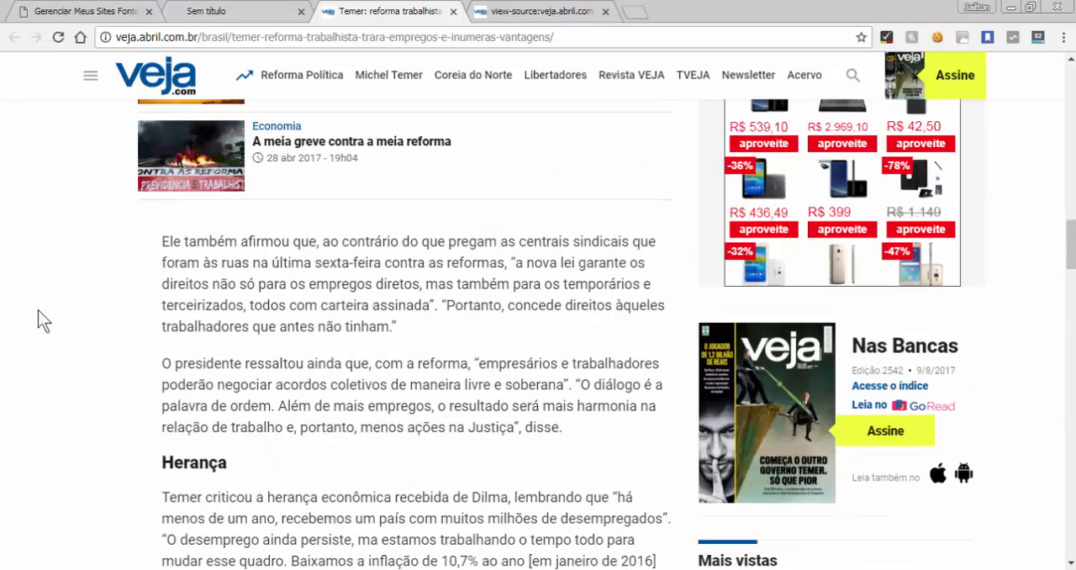
scroll(37, 310, up, 12)
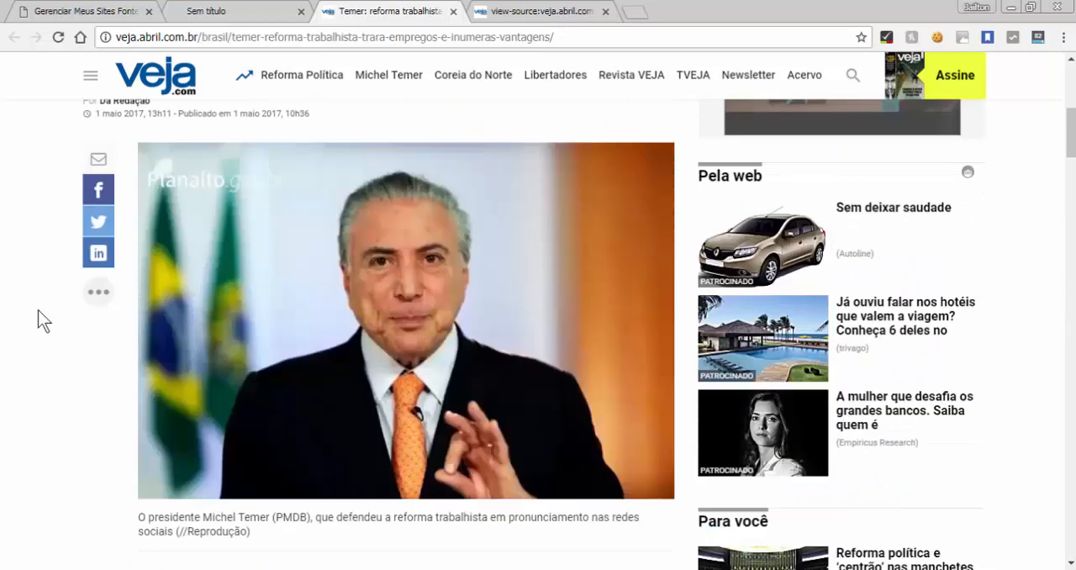
scroll(38, 309, up, 1)
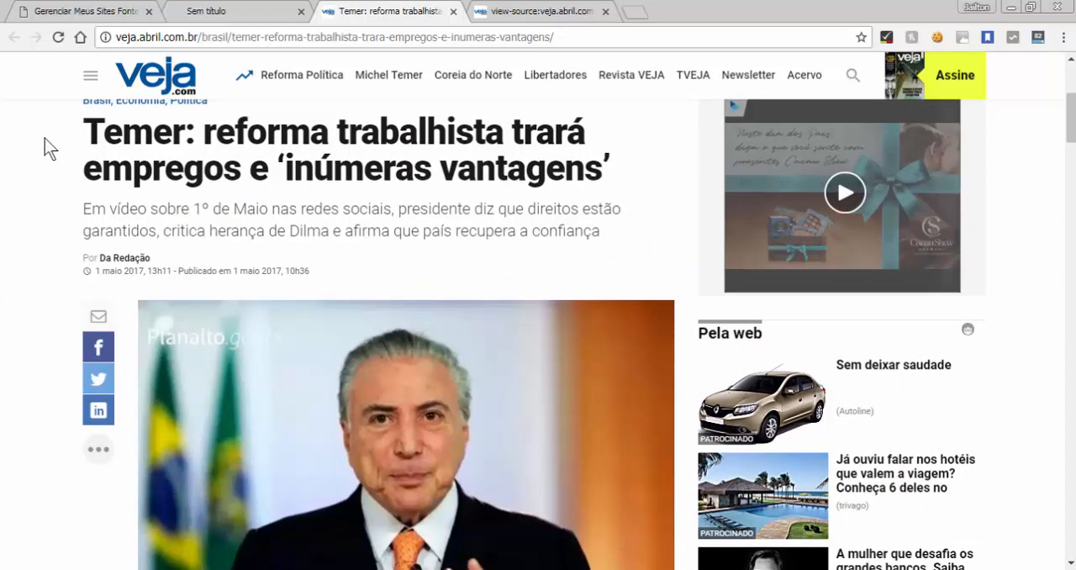
Check the featured image reference section in the plugin settings, and compare the original article with the extracted preview
click(80, 10)
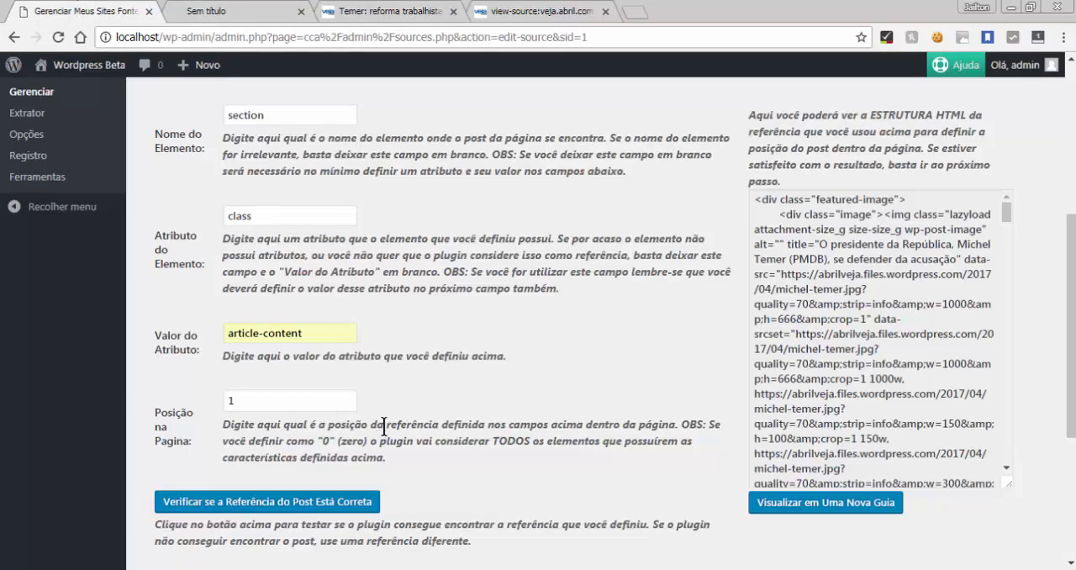
scroll(425, 425, down, 3)
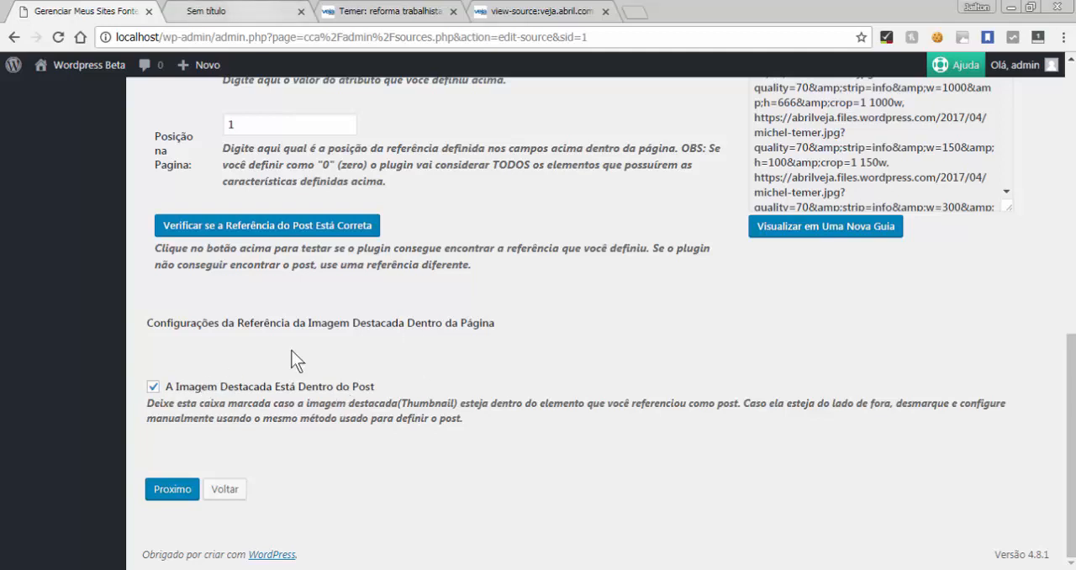
click(323, 10)
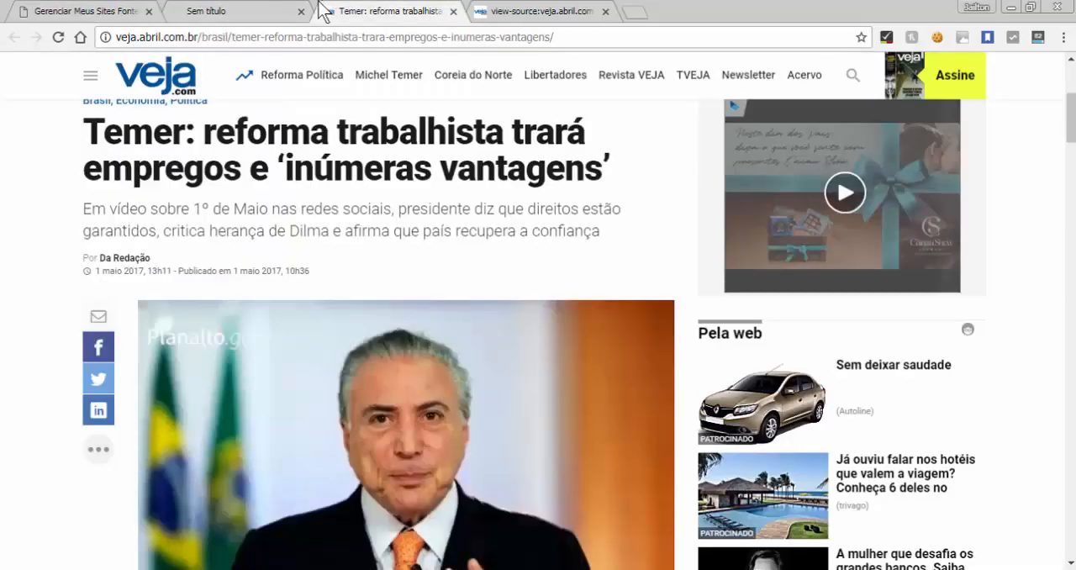
click(241, 11)
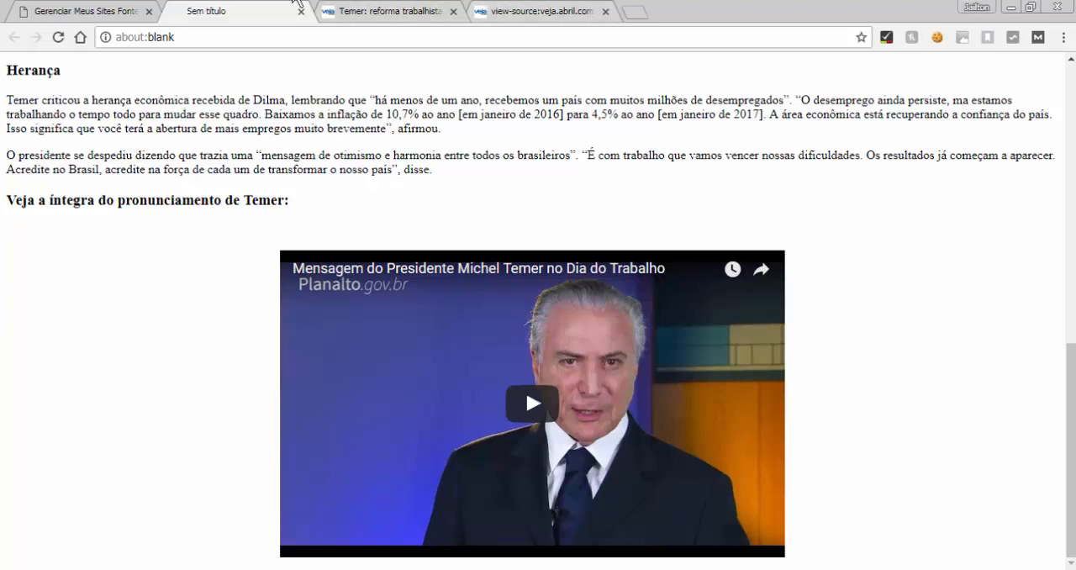
click(563, 9)
click(235, 10)
click(378, 10)
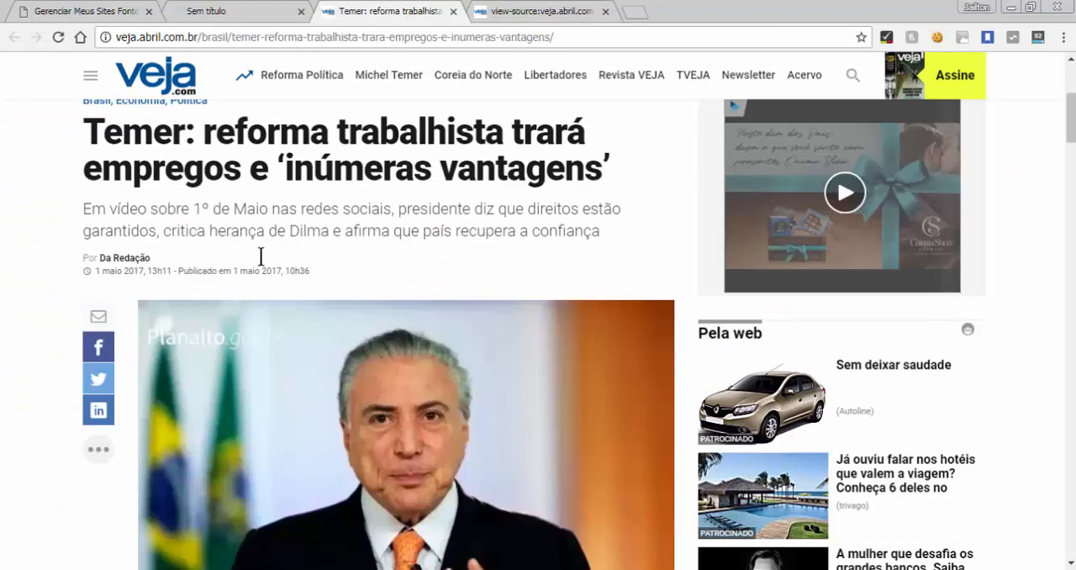
Inspect the article's featured image in the developer tools and collapse the featured-image div inside the article-content section
scroll(159, 208, down, 3)
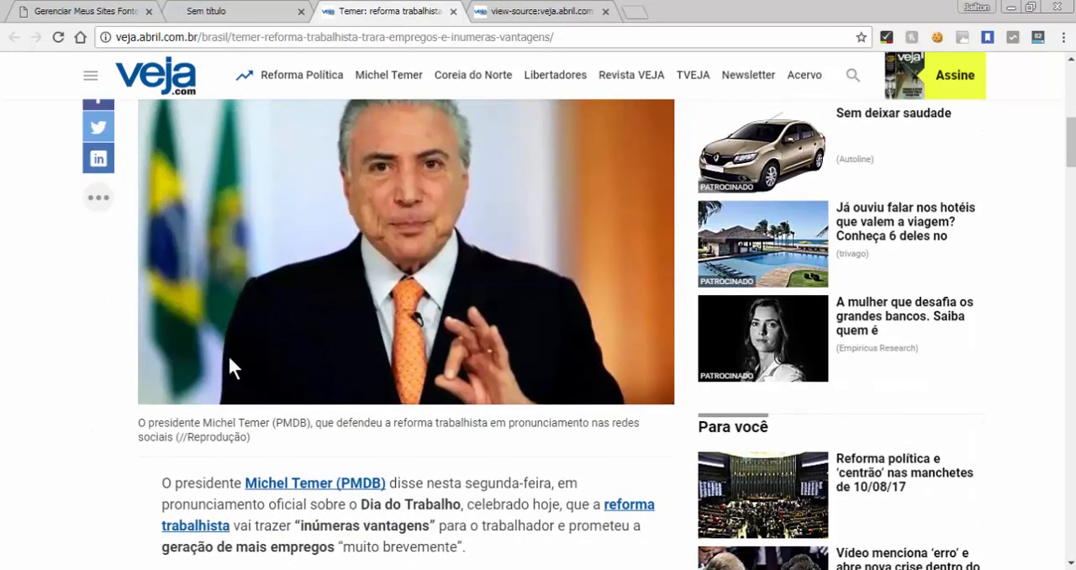
right_click(205, 223)
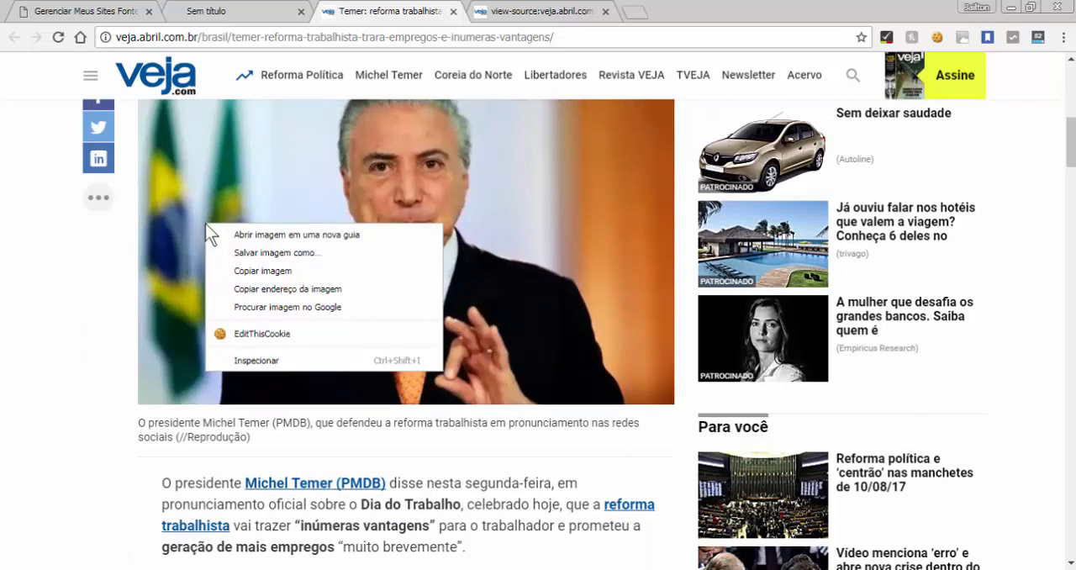
click(244, 361)
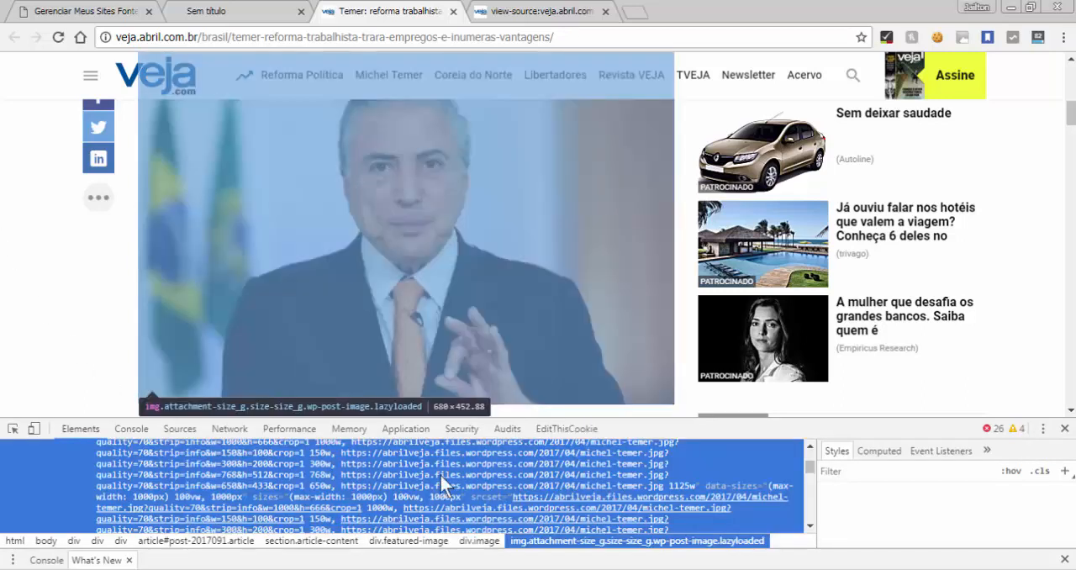
click(809, 447)
click(809, 446)
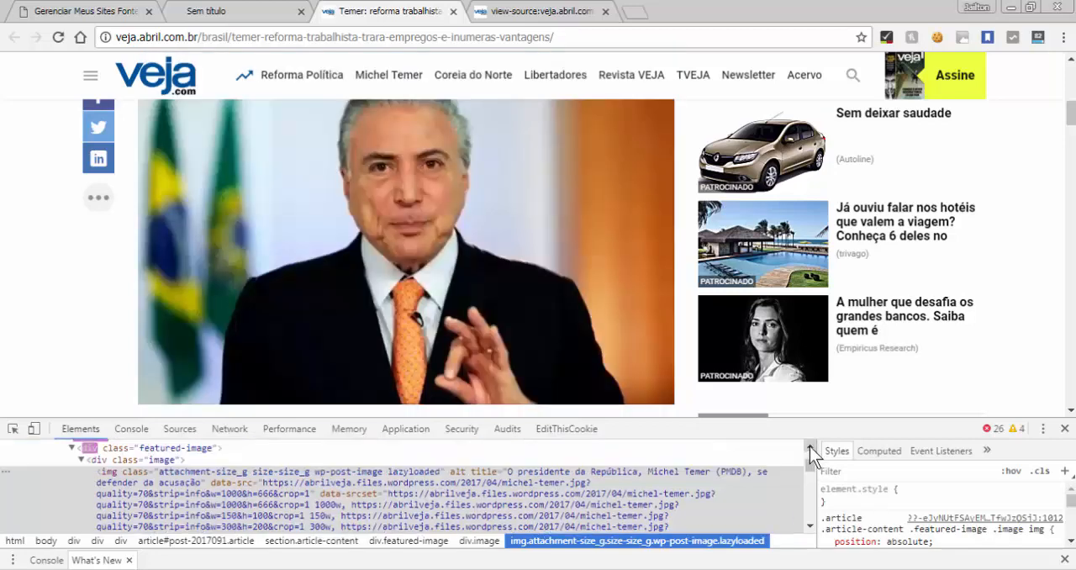
click(810, 447)
click(809, 446)
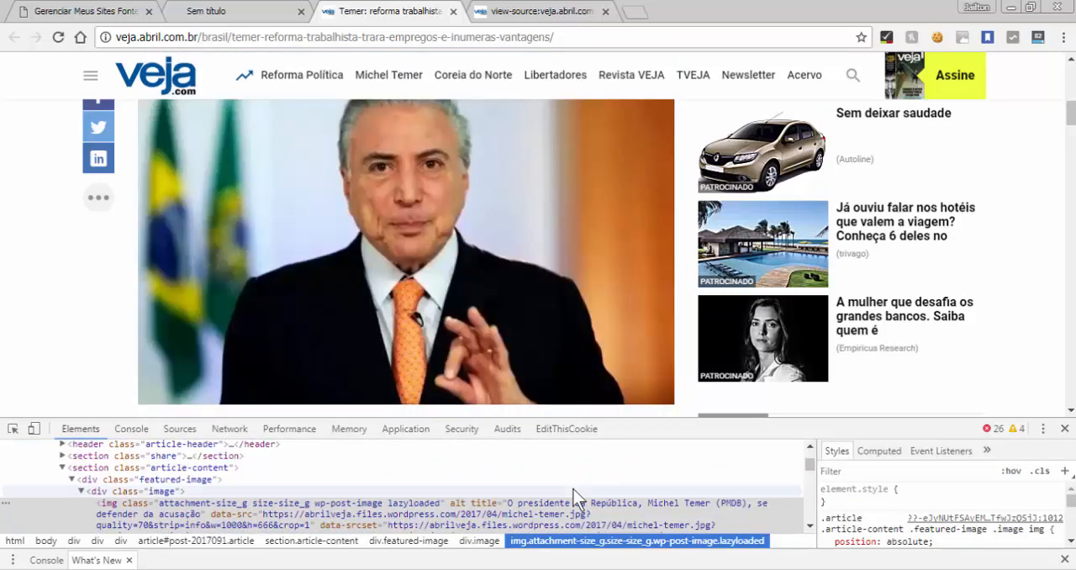
click(73, 479)
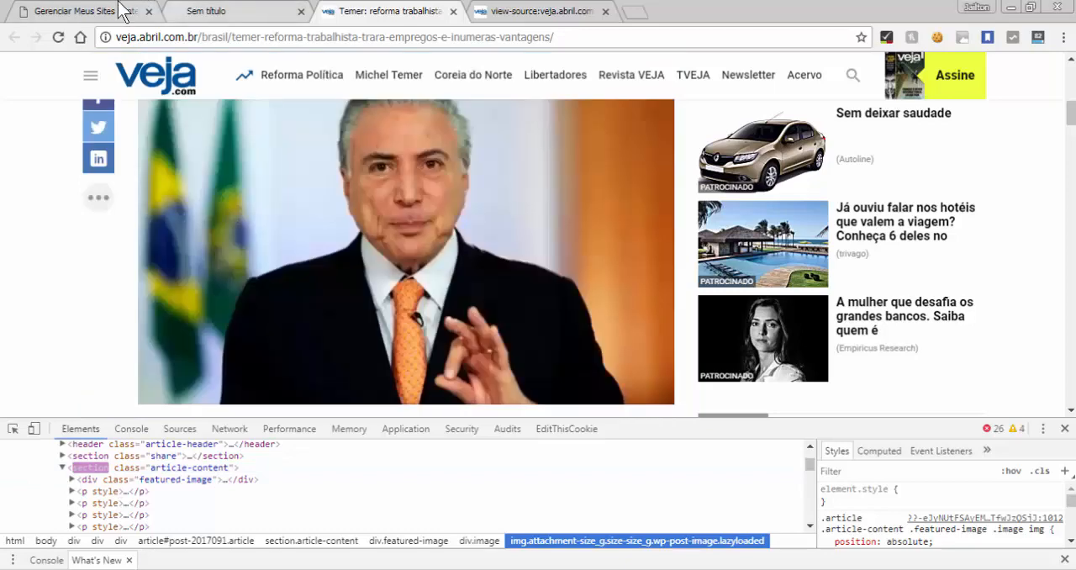
Review the post reference and featured image option in the plugin settings against the extracted preview and the inspected article
click(141, 10)
scroll(386, 353, up, 4)
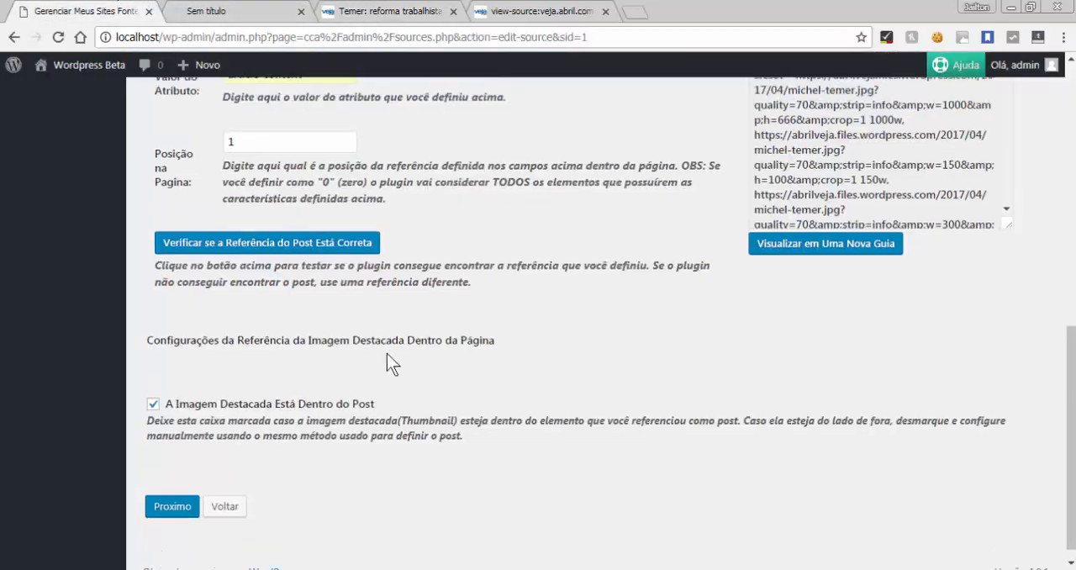
click(250, 12)
click(408, 12)
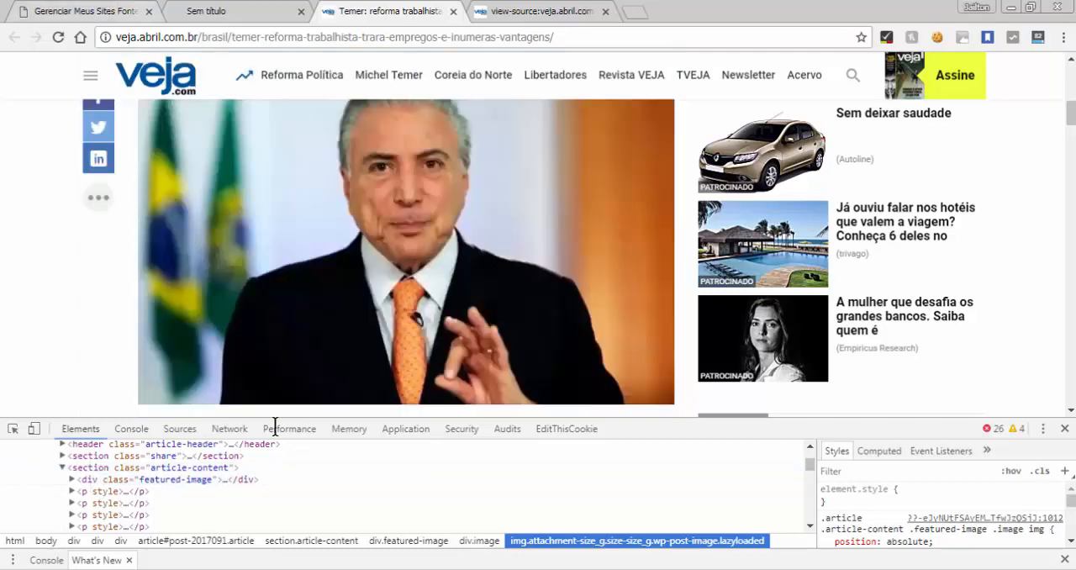
key(ctrl+1)
scroll(206, 490, up, 1)
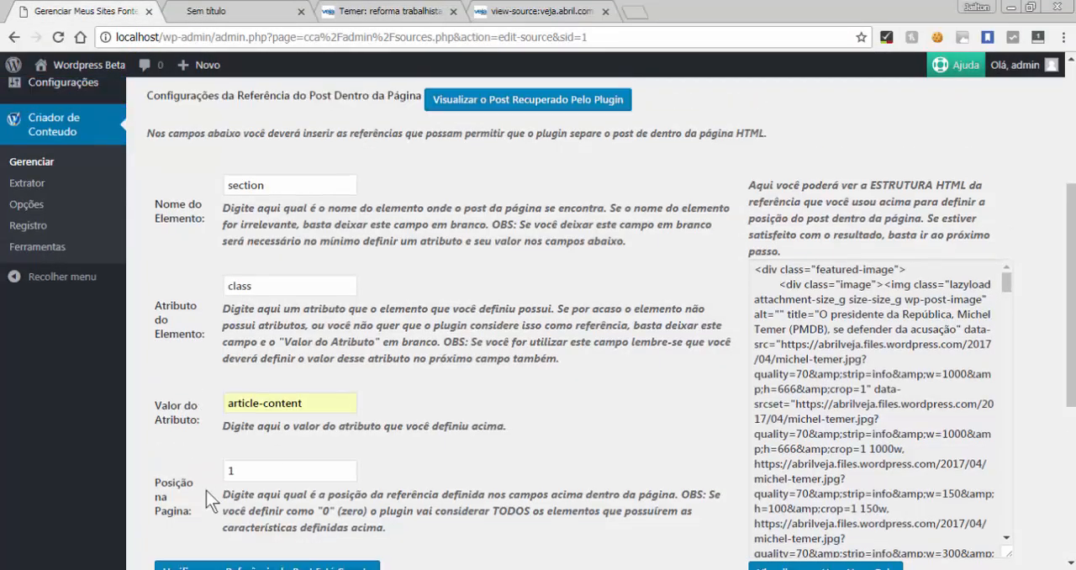
scroll(206, 490, down, 4)
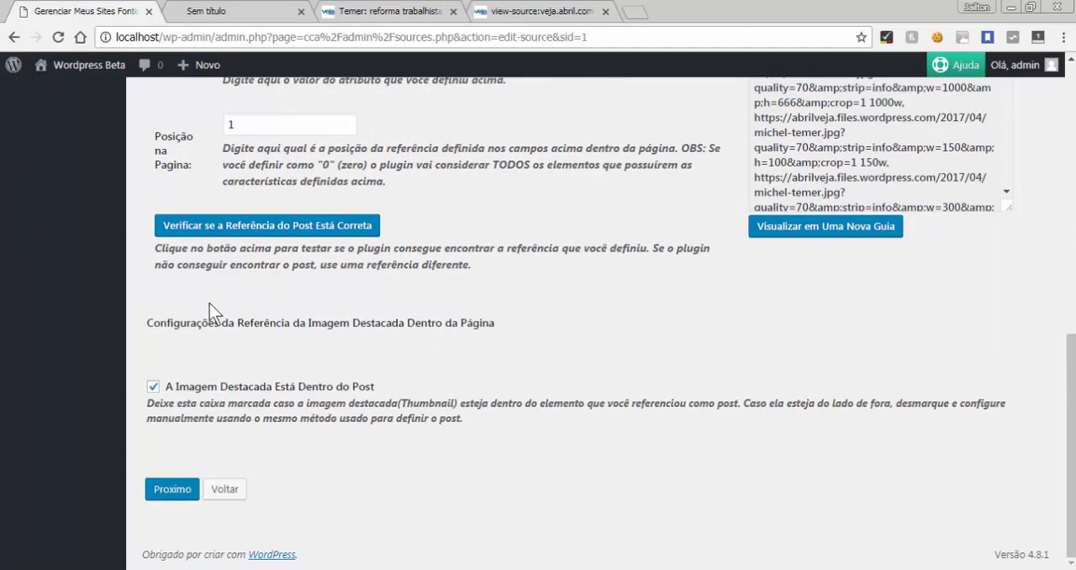
click(229, 11)
key(ctrl+3)
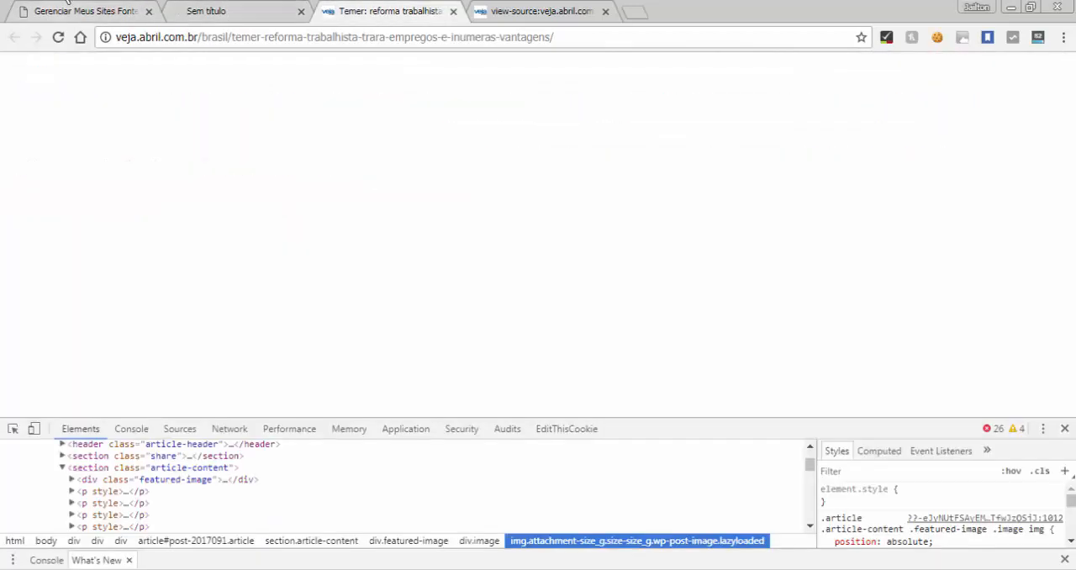
click(67, 4)
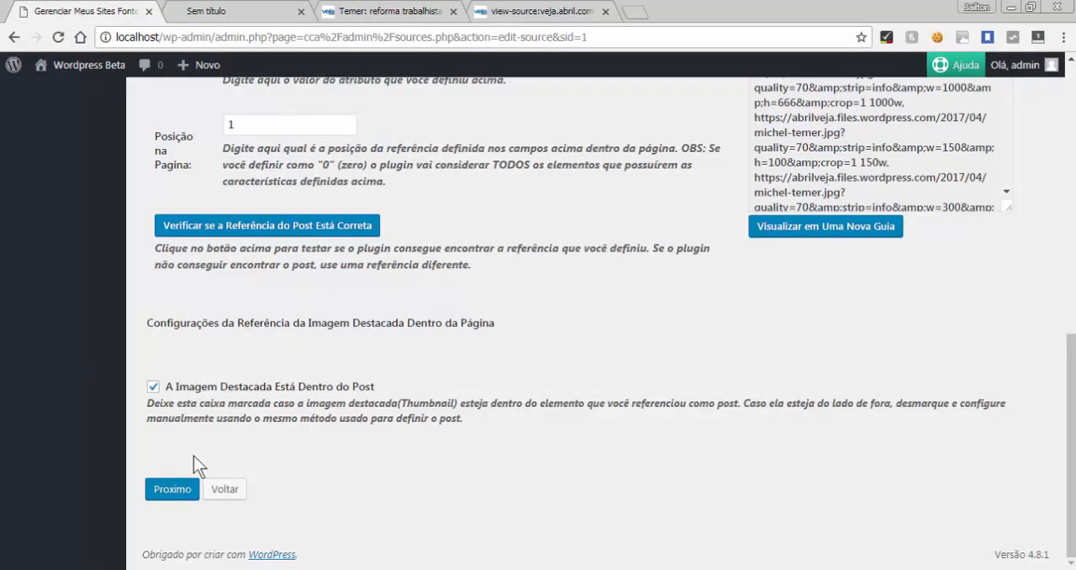
Disable "A Imagem Destacada Está Dentro do Post" and clear the featured image reference's attribute and attribute value
click(153, 388)
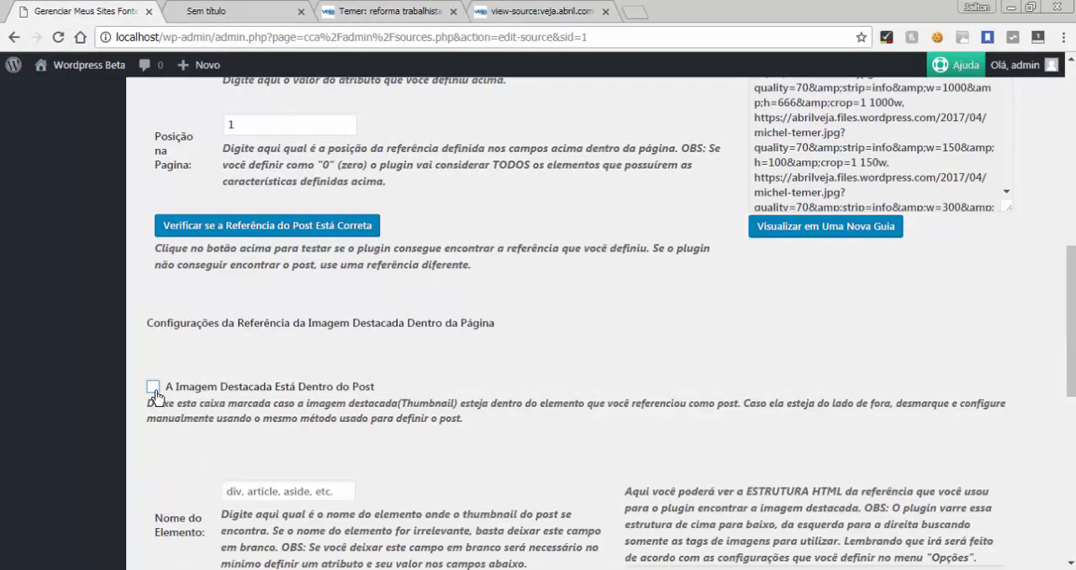
scroll(170, 469, down, 5)
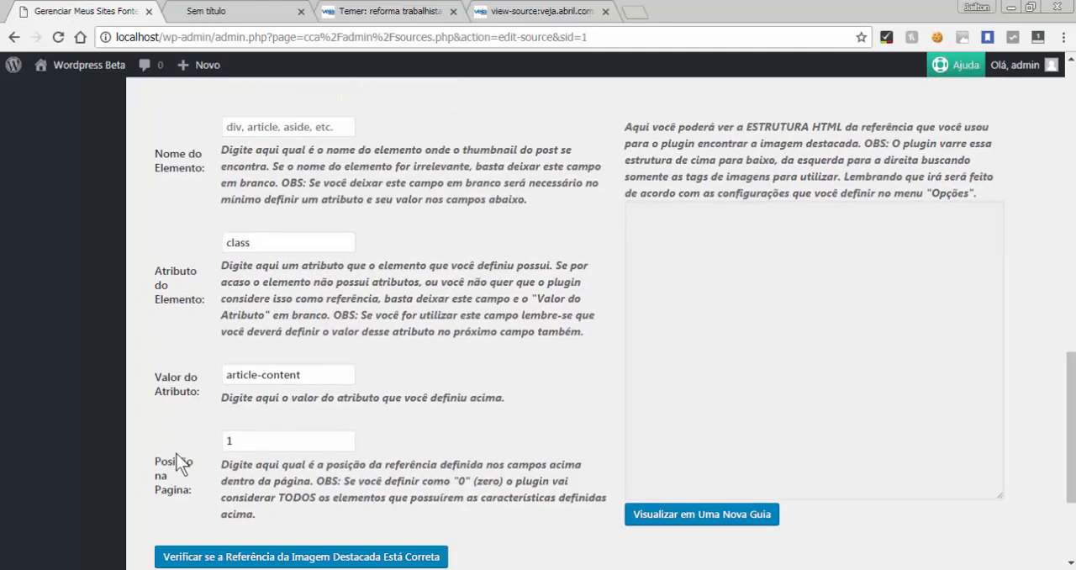
double_click(271, 229)
key(BackSpace)
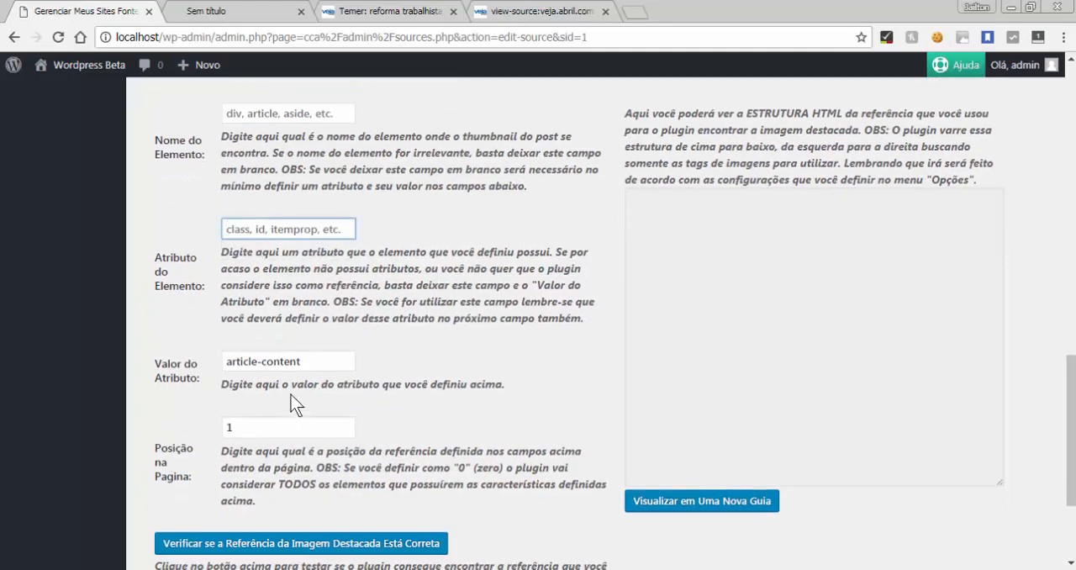
double_click(293, 362)
triple_click(293, 361)
key(BackSpace)
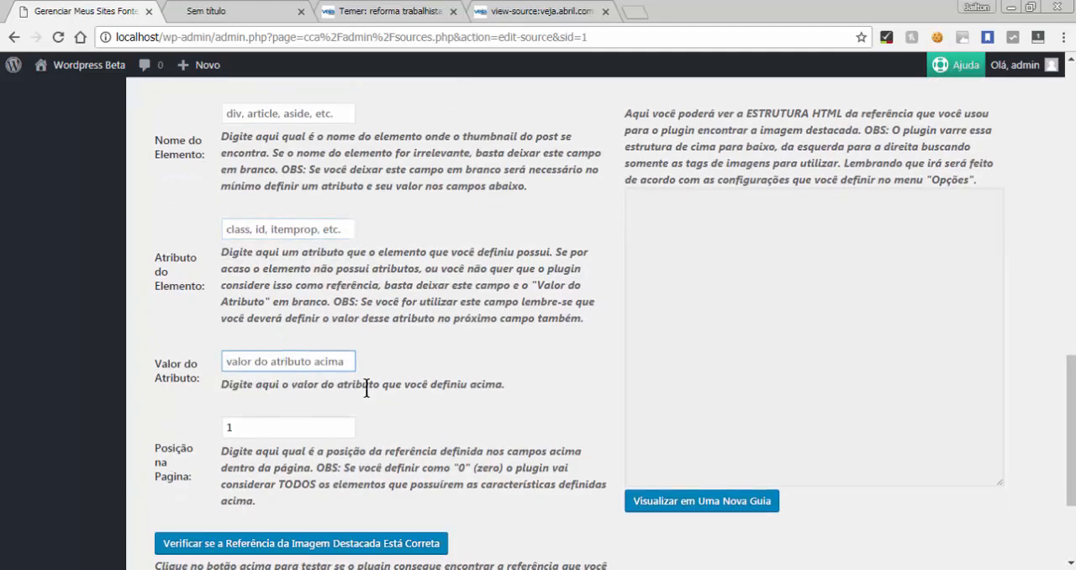
Expand the featured-image div in the article's developer tools and examine the image div nested inside it
click(380, 12)
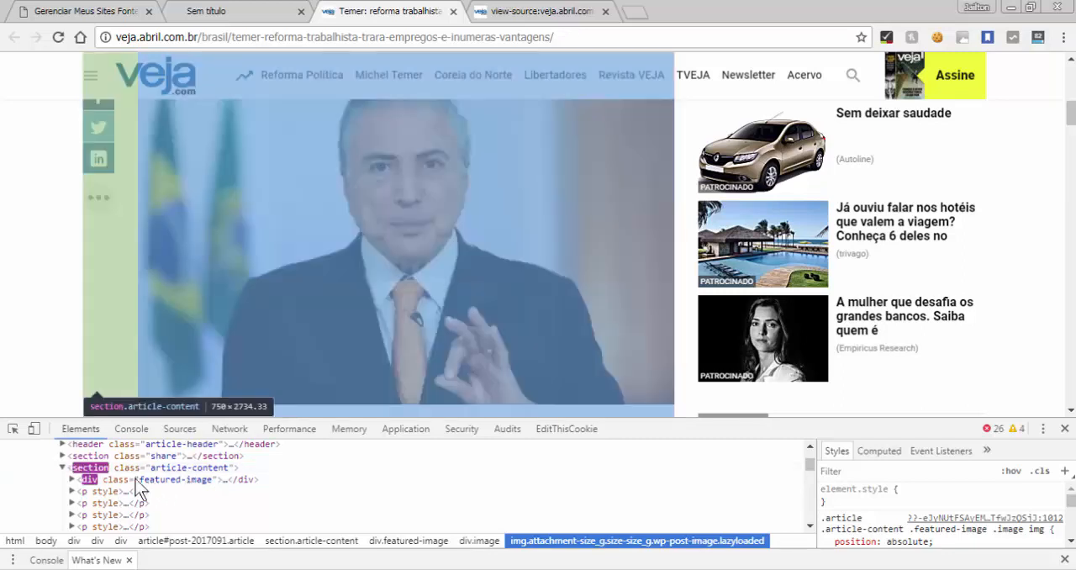
click(72, 479)
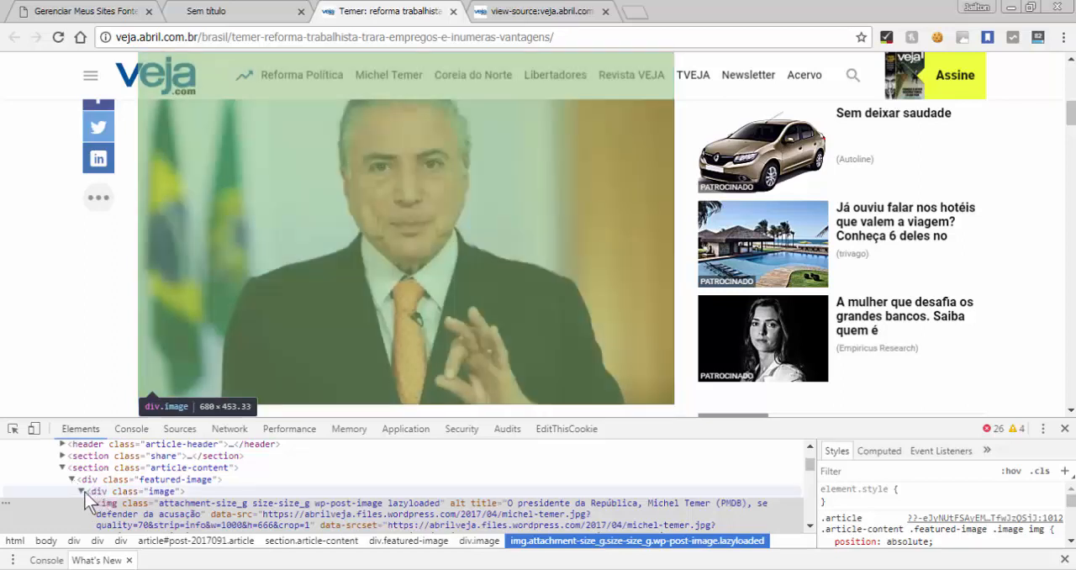
click(82, 491)
click(82, 492)
click(89, 11)
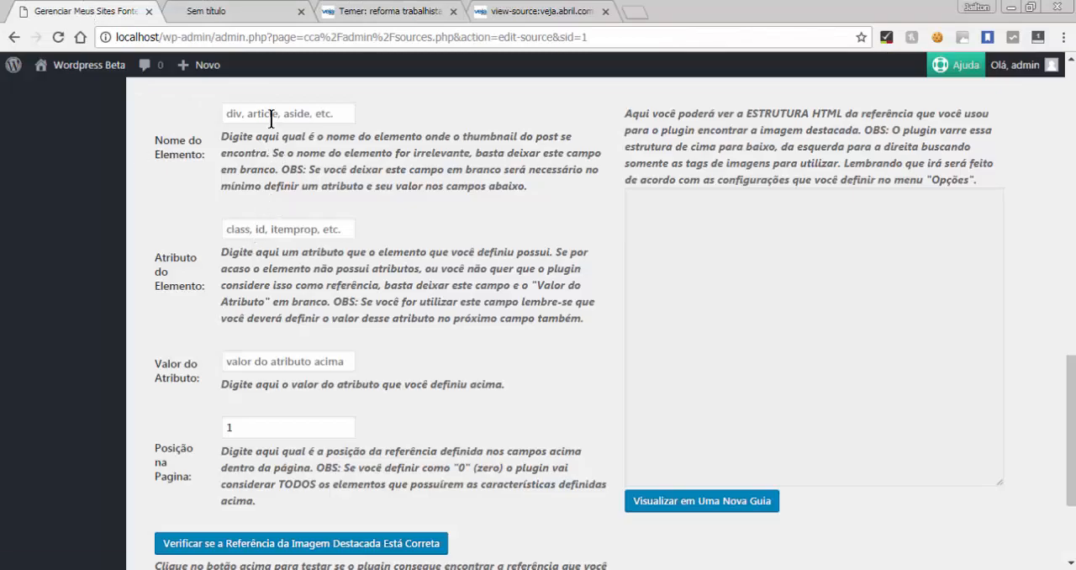
Set the featured image reference to element "div", attribute "class" and value "image", and verify the reference
click(271, 117)
text(div)
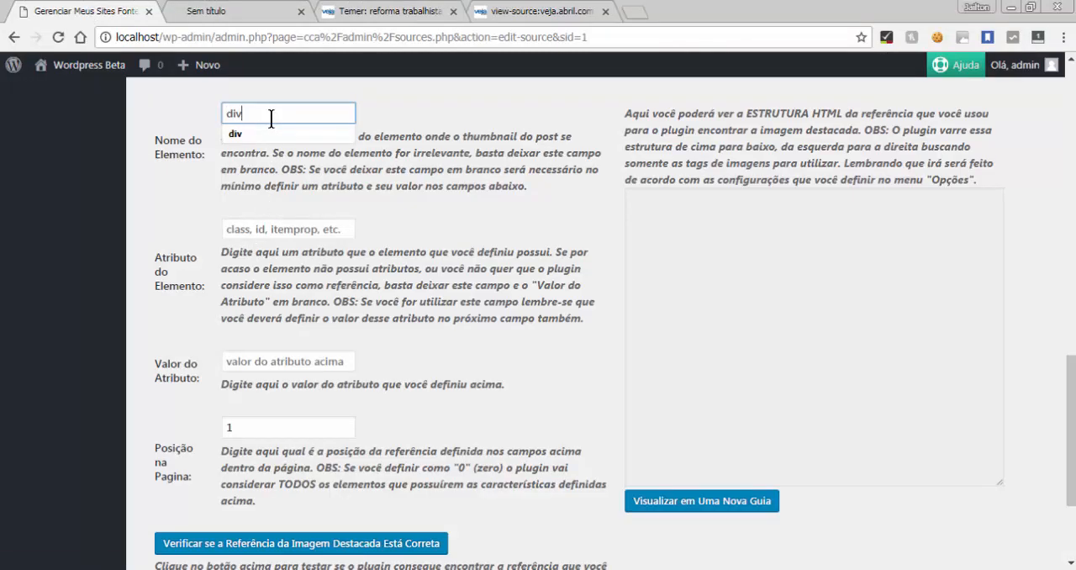
click(266, 229)
click(266, 230)
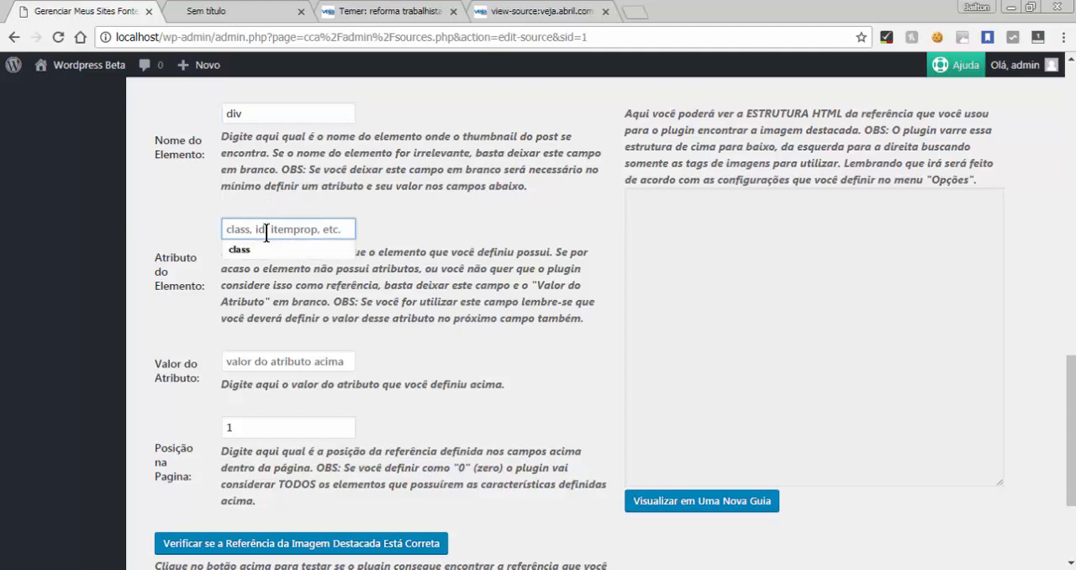
click(265, 251)
click(263, 363)
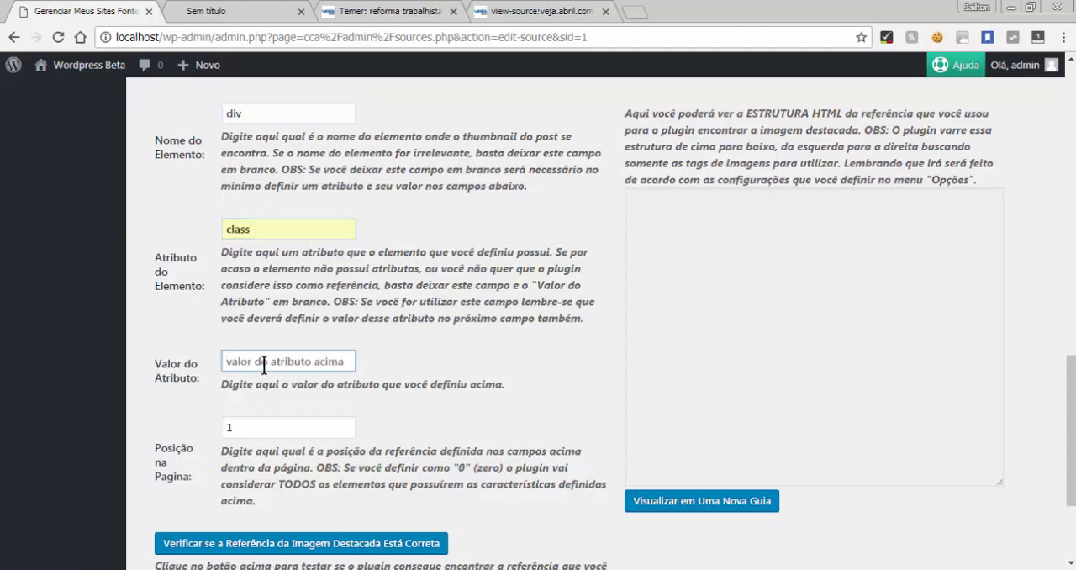
text(im)
click(252, 381)
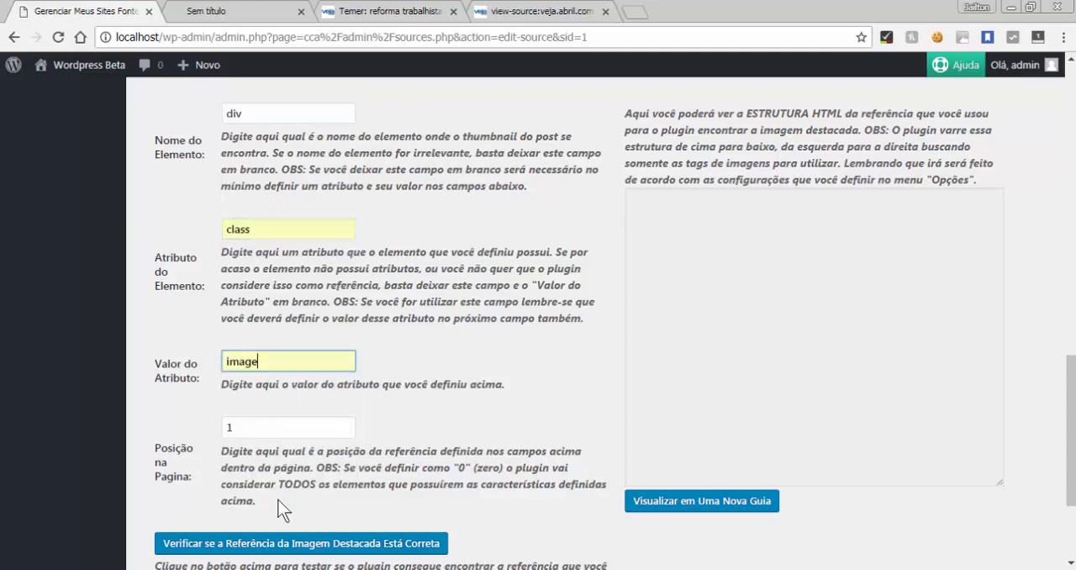
click(284, 546)
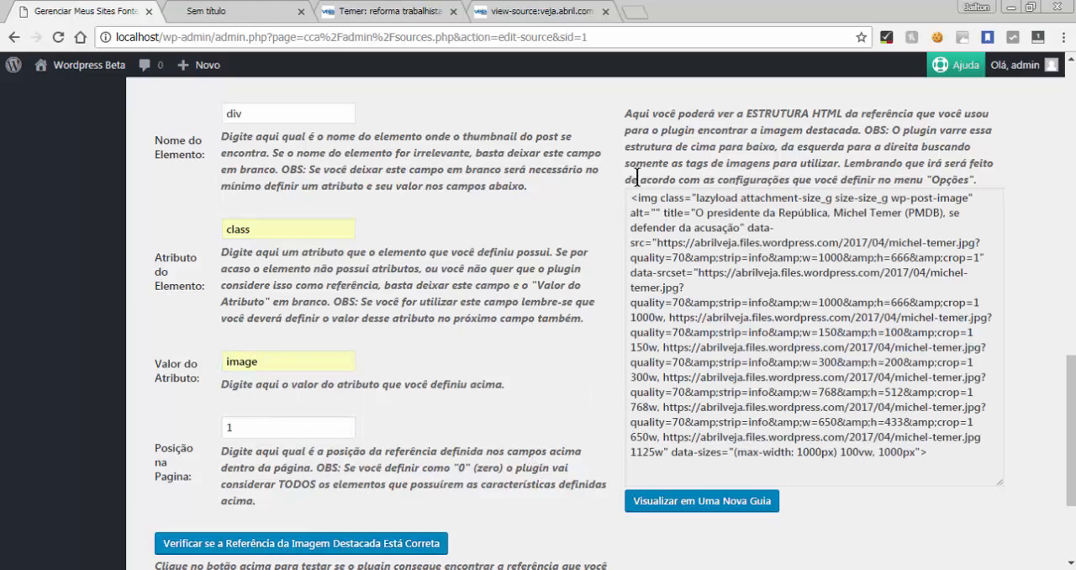
Highlight and examine the HTML structure extracted for the featured image reference
drag(632, 195, 922, 451)
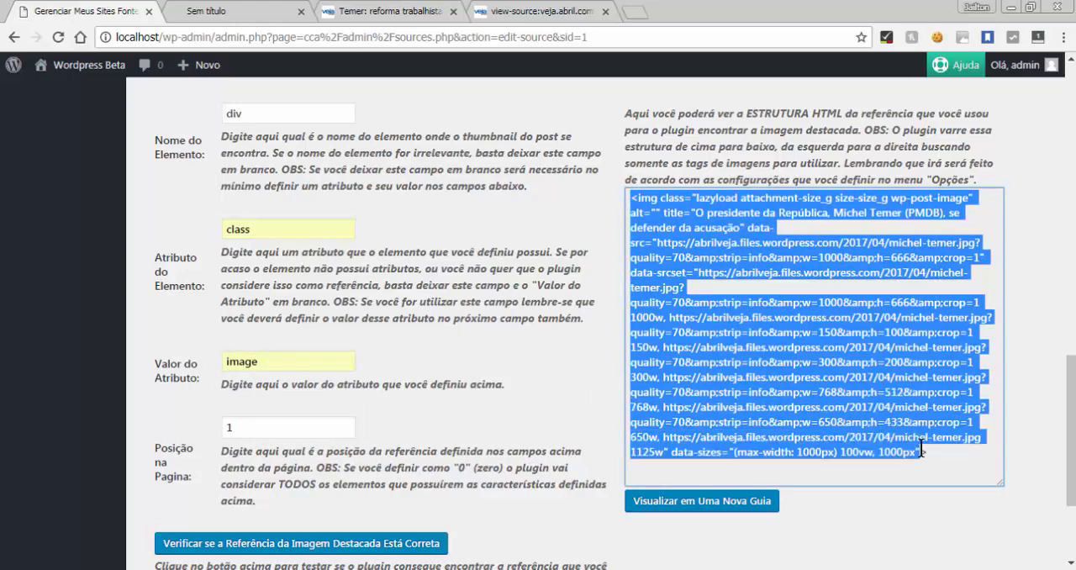
click(643, 216)
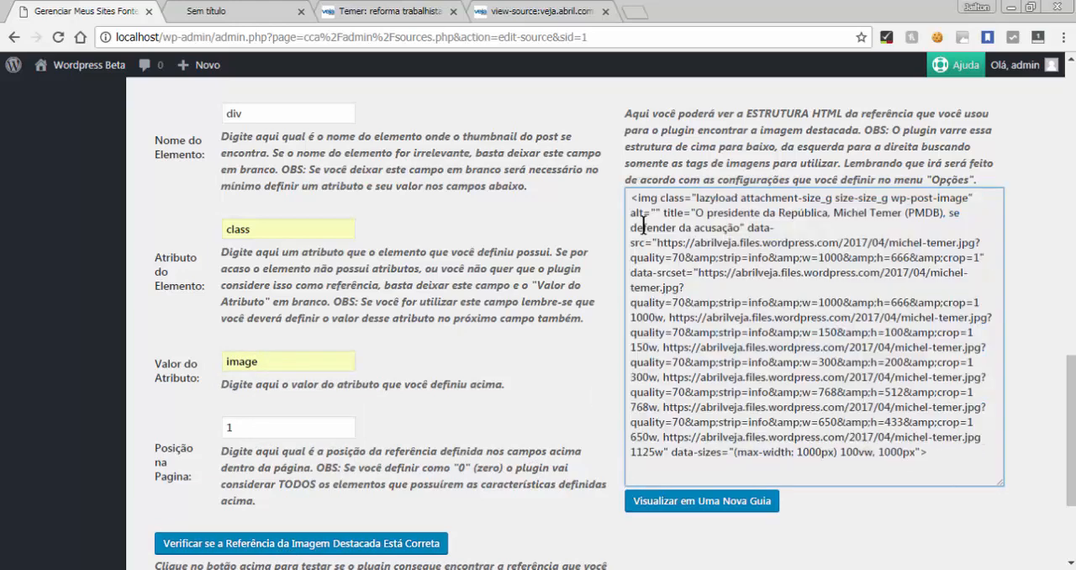
drag(631, 196, 955, 474)
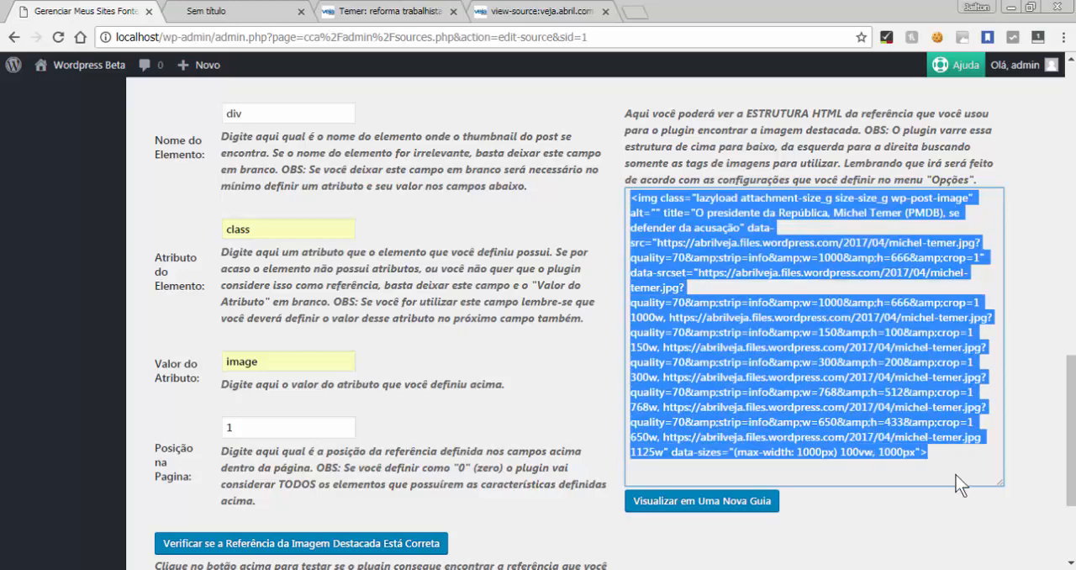
click(184, 338)
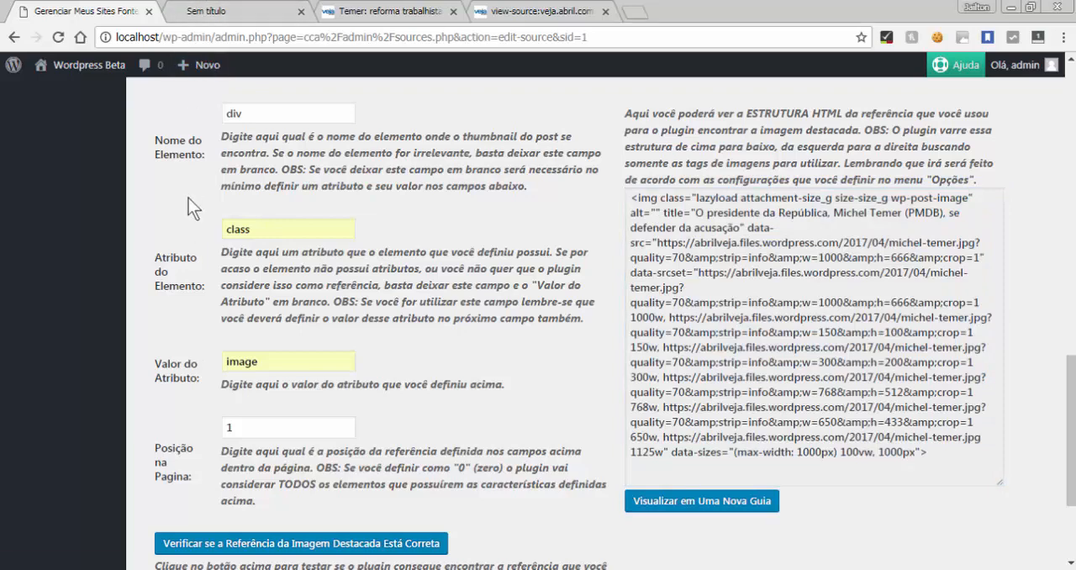
Review the post reference fields and enable "A Imagem Destacada Está Dentro do Post"
scroll(188, 198, up, 3)
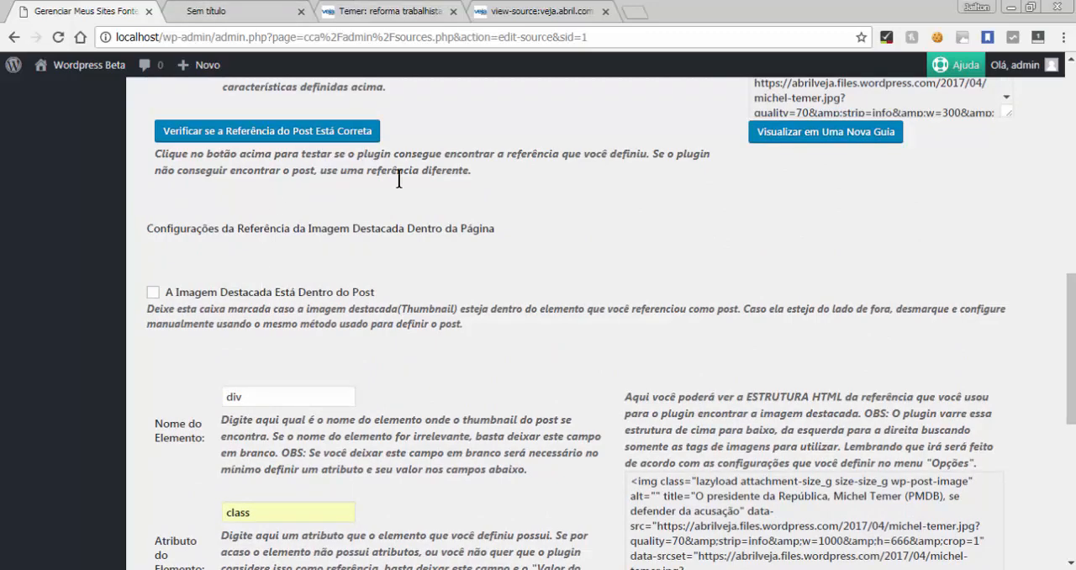
scroll(399, 178, up, 3)
scroll(399, 178, up, 2)
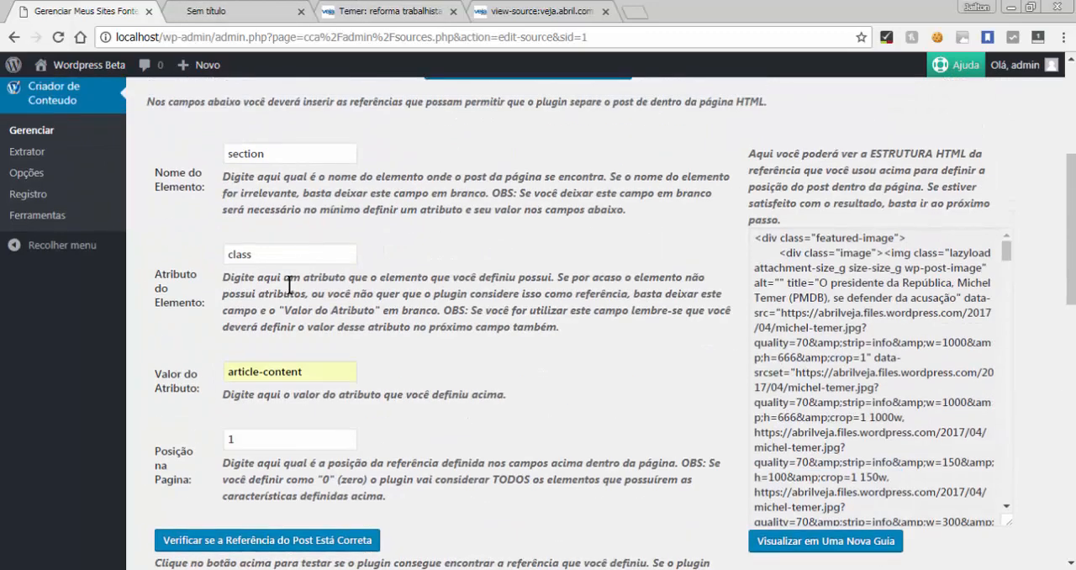
double_click(290, 254)
click(342, 302)
scroll(446, 312, down, 4)
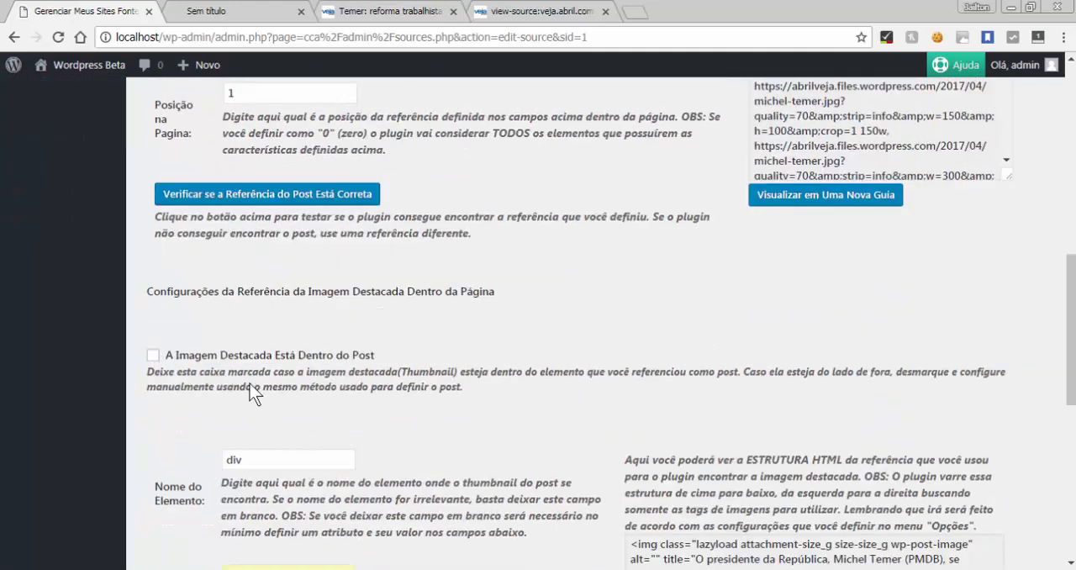
click(153, 355)
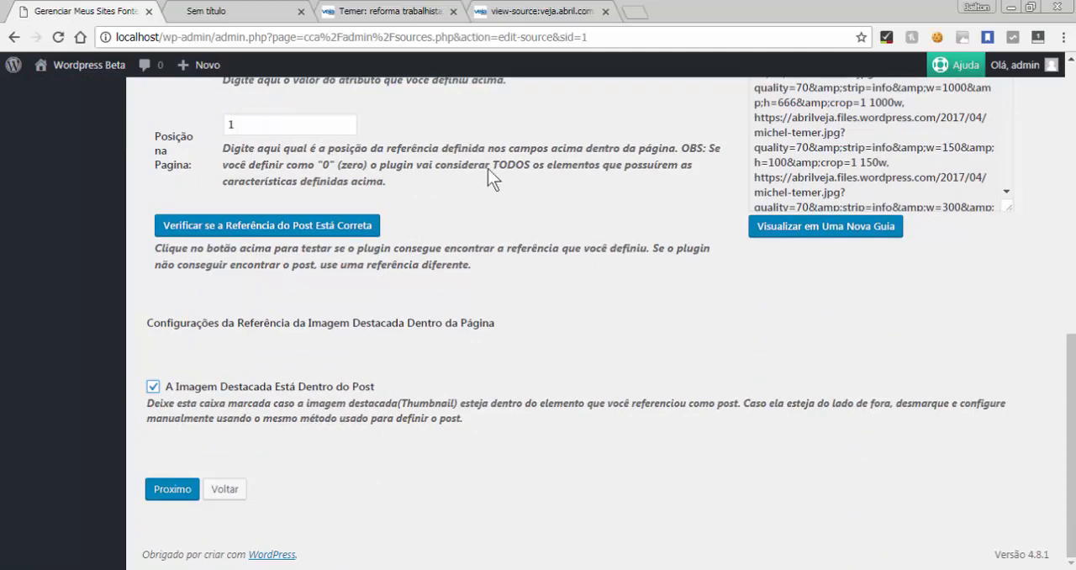
Set the post reference's "Posição na Pagina" to 2 and verify whether the plugin can find the reference
click(383, 11)
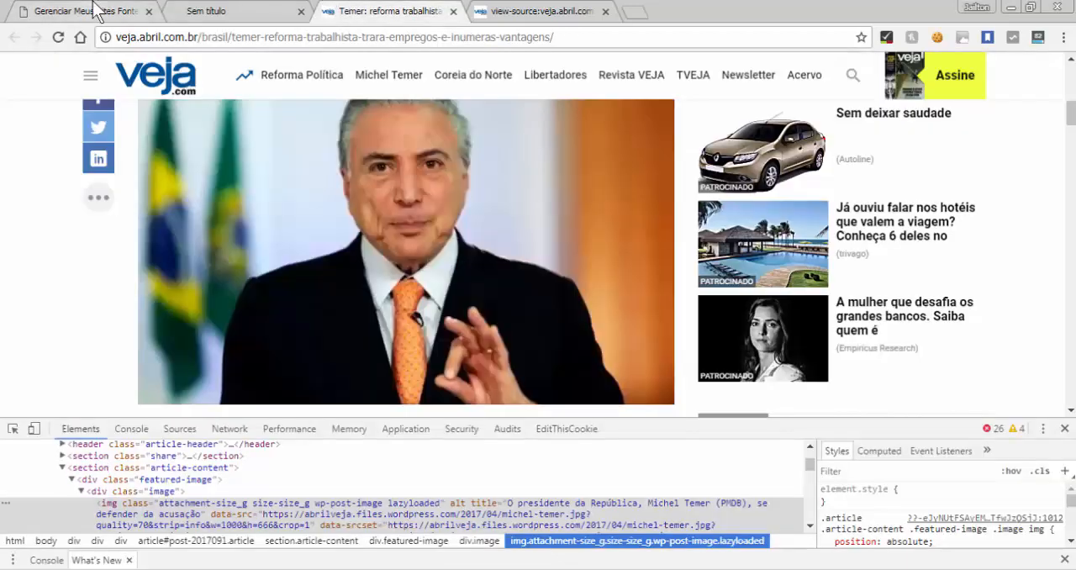
click(95, 11)
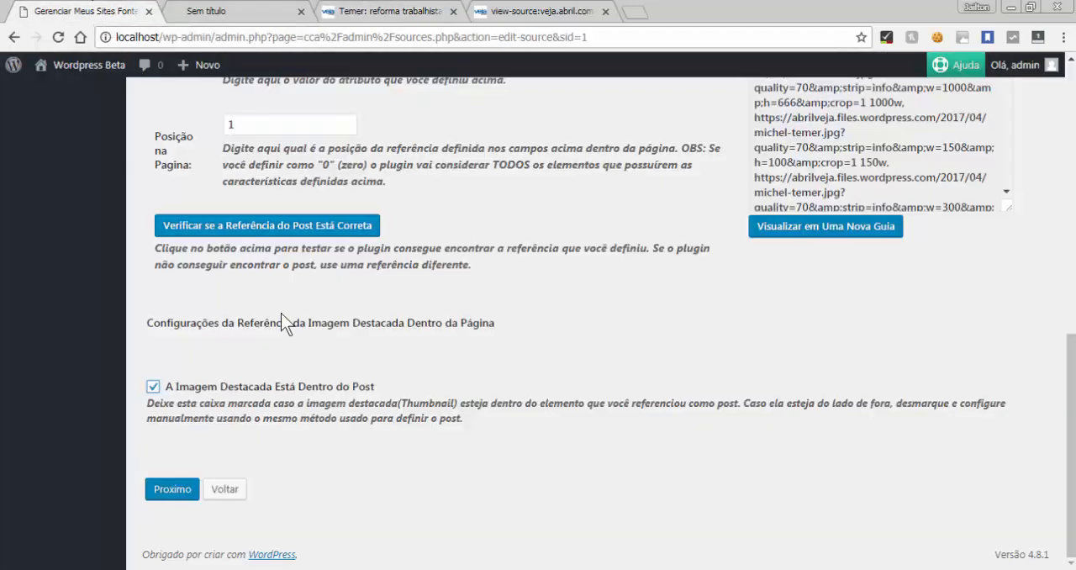
scroll(447, 357, up, 3)
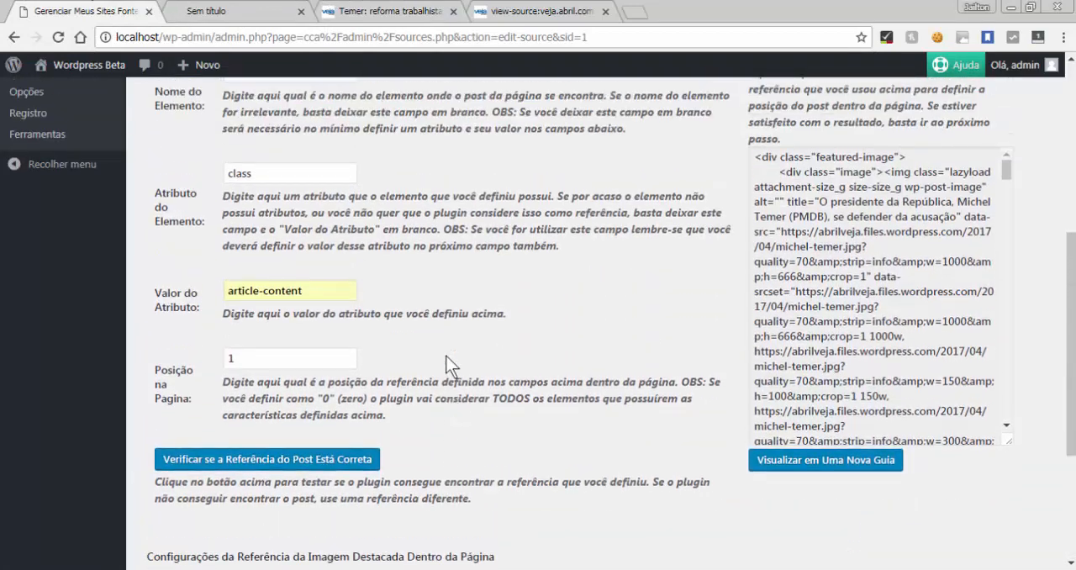
scroll(446, 357, up, 1)
mouse_move(347, 409)
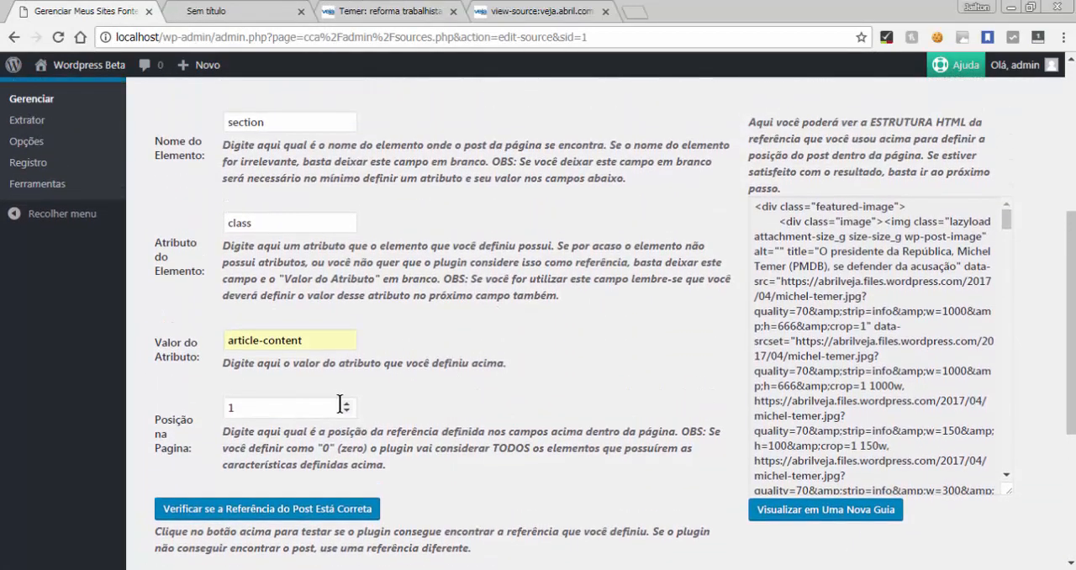
double_click(346, 405)
triple_click(346, 405)
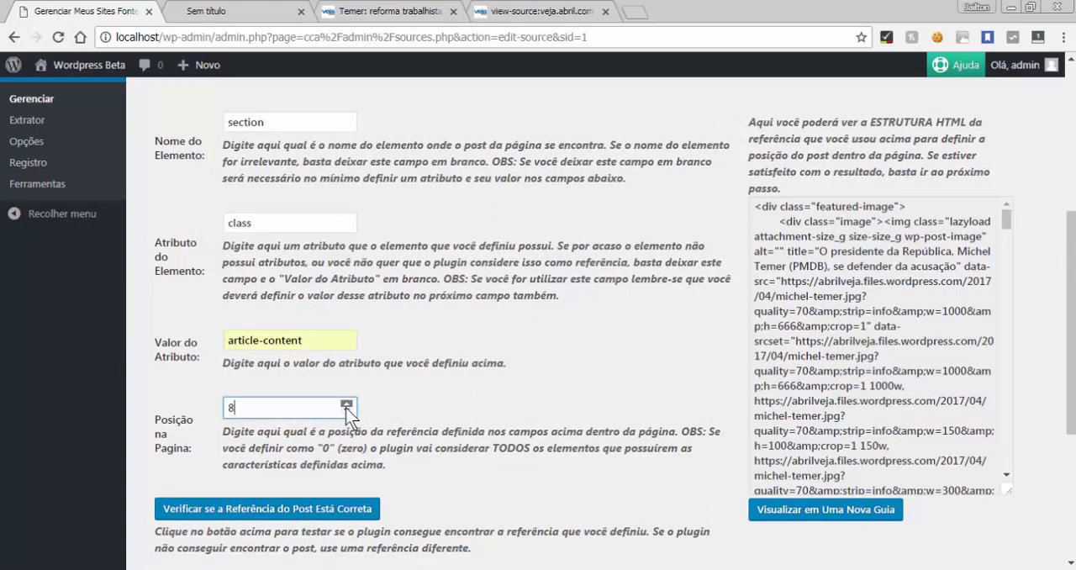
click(346, 413)
triple_click(345, 412)
triple_click(345, 413)
click(345, 403)
click(370, 510)
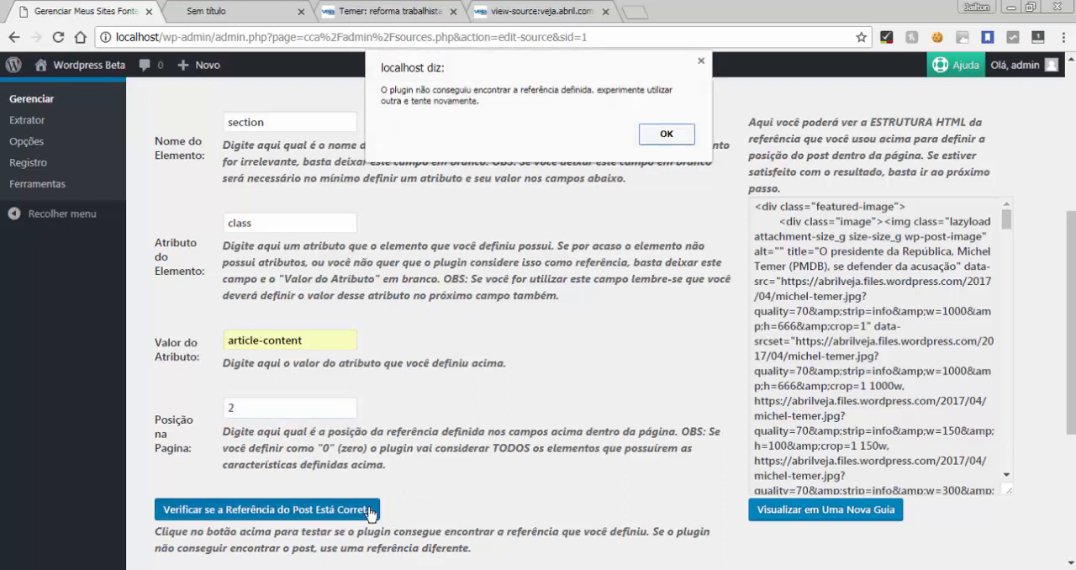
click(667, 136)
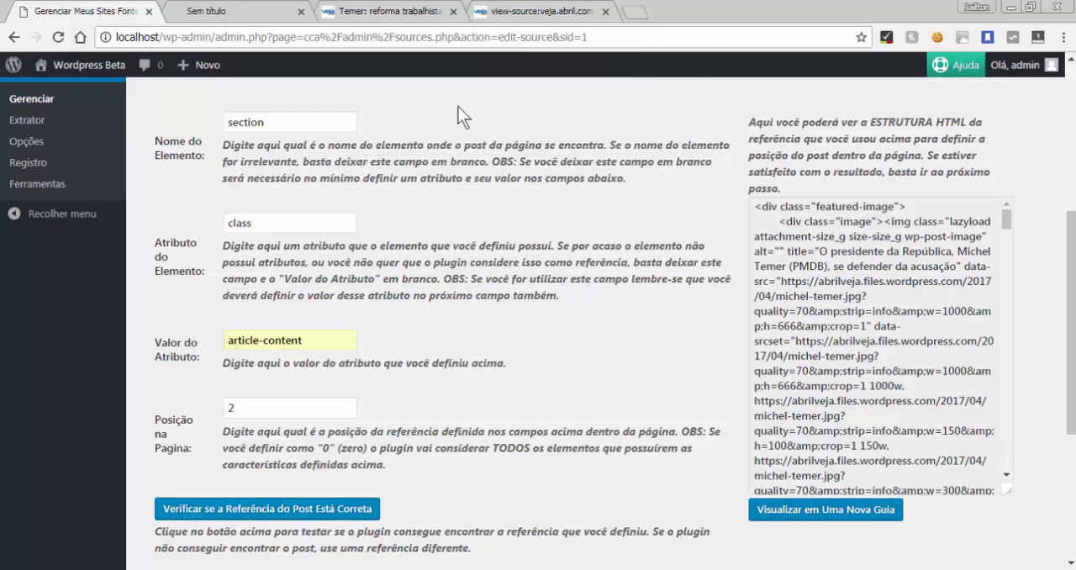
click(348, 509)
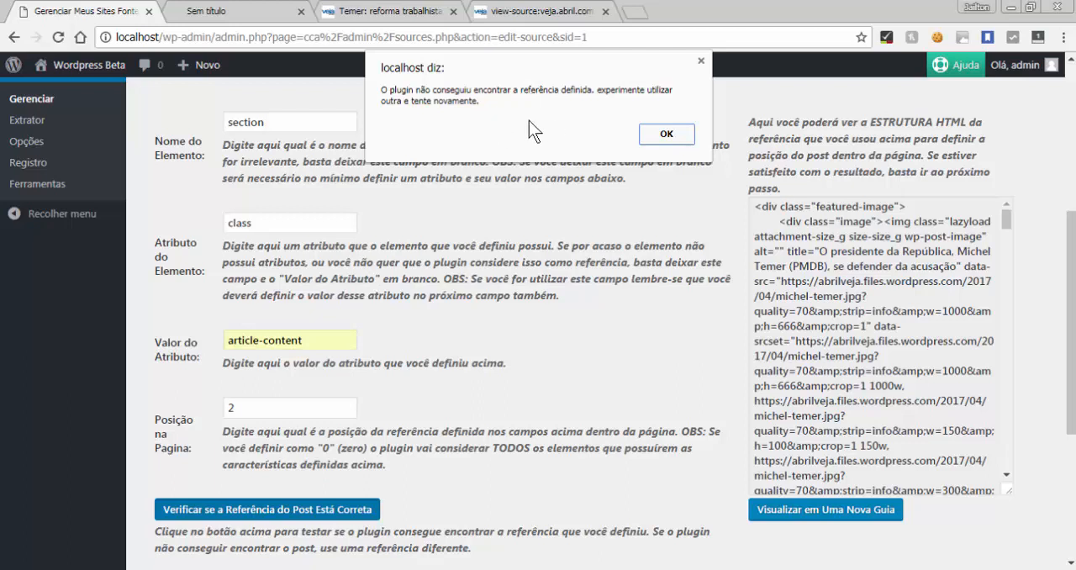
click(666, 136)
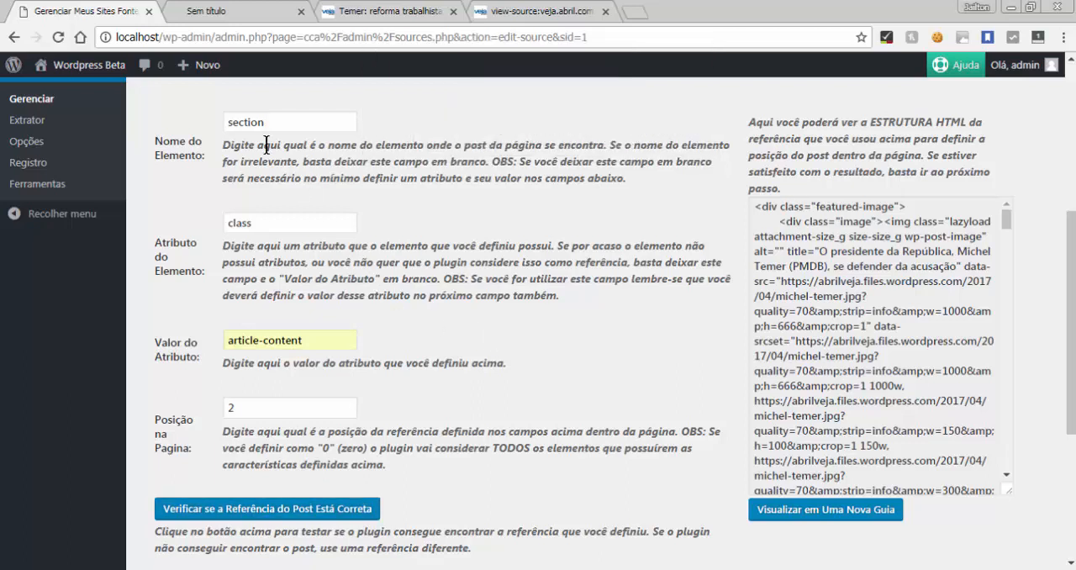
Review the post reference's element, attribute and value, and examine the individual text paragraphs in the original article
click(282, 123)
click(266, 213)
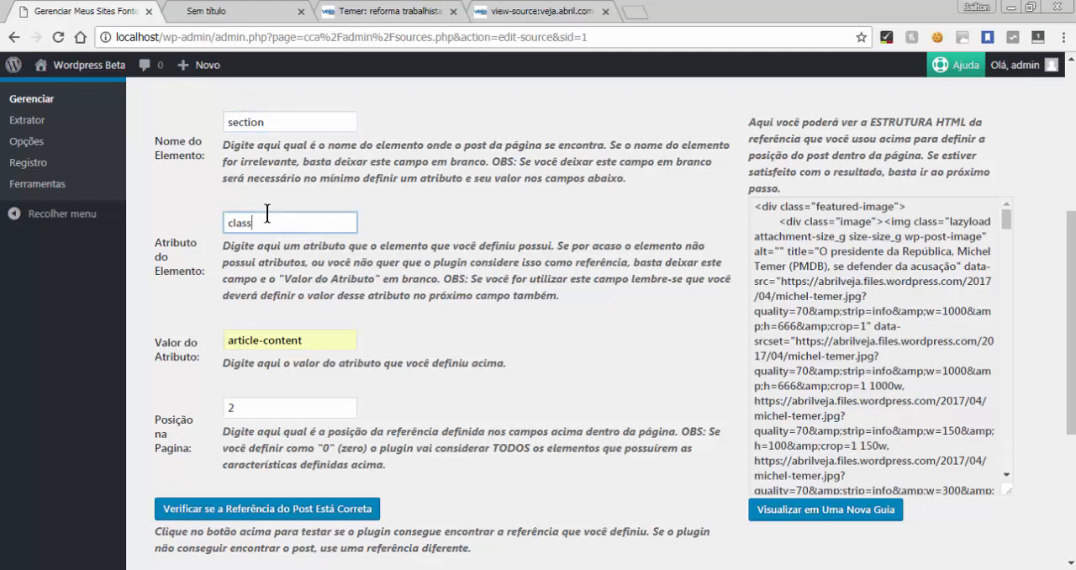
click(301, 332)
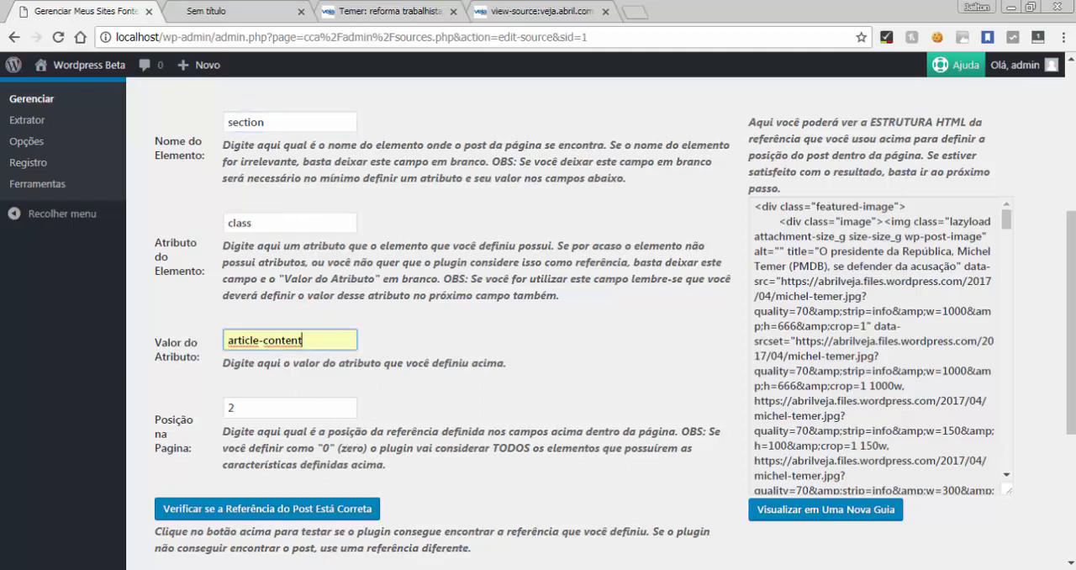
click(231, 11)
click(368, 11)
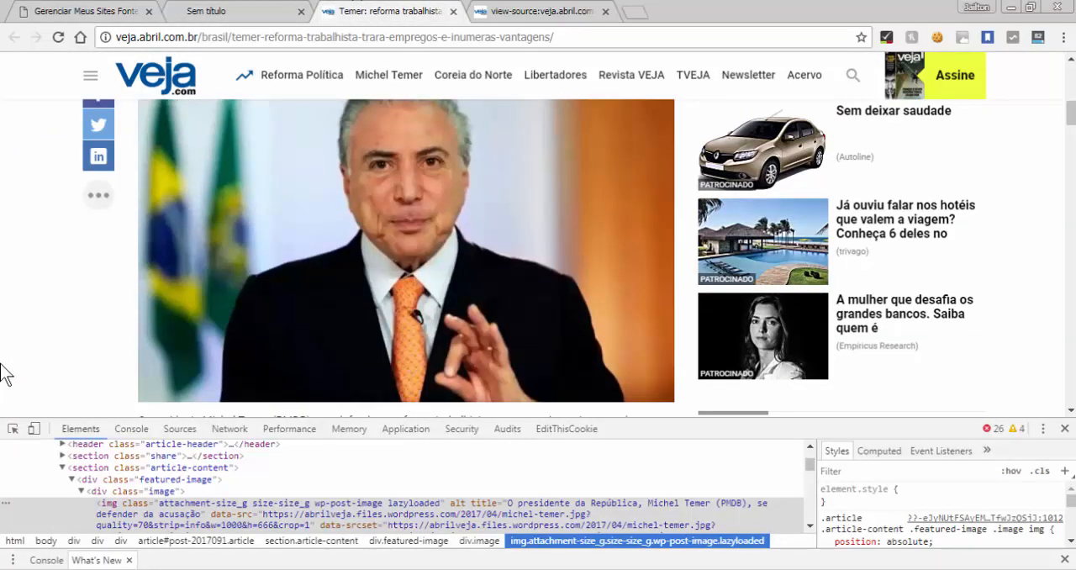
scroll(4, 374, down, 6)
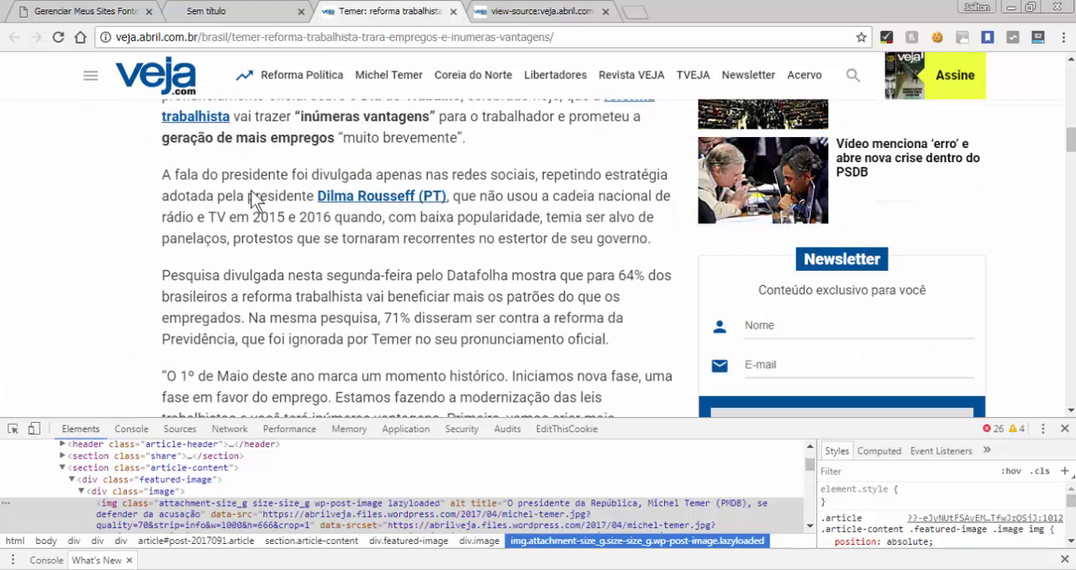
scroll(254, 200, up, 1)
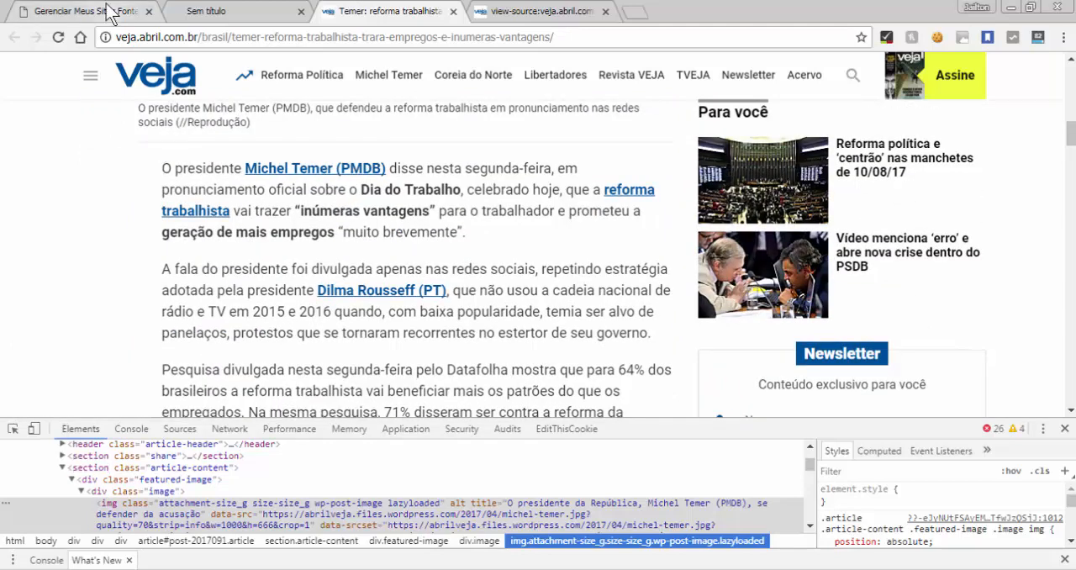
drag(161, 168, 470, 235)
drag(163, 269, 654, 333)
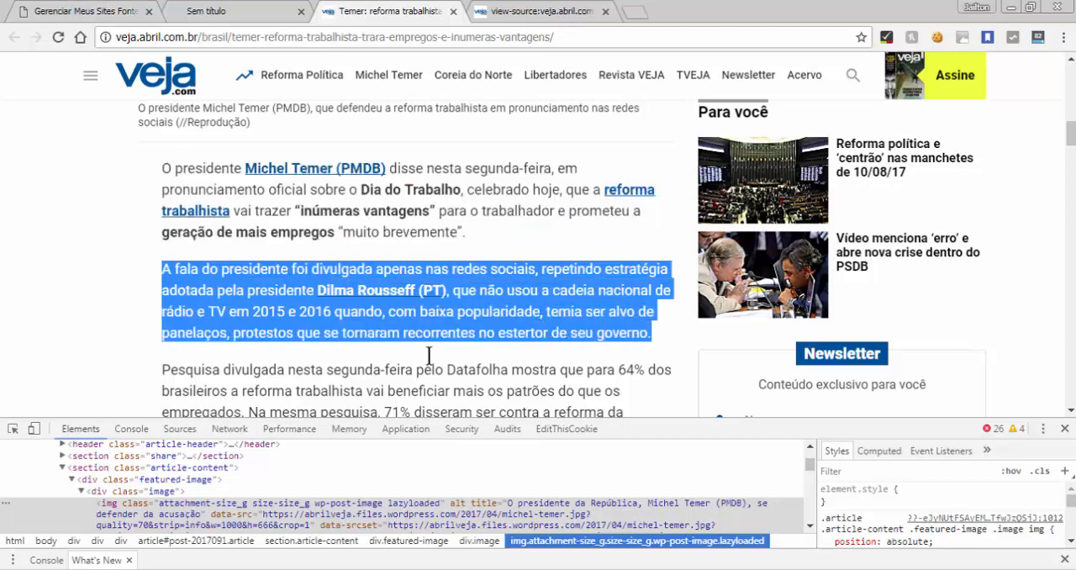
click(167, 372)
drag(167, 373, 267, 416)
click(57, 240)
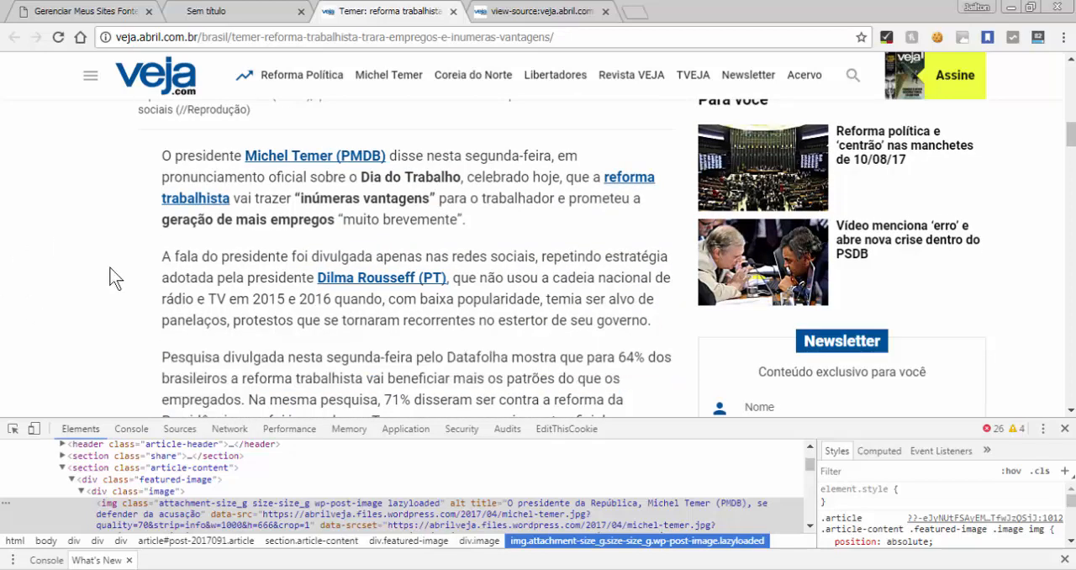
Set the post reference's "Posição na Pagina" to 0 and verify the post reference
click(74, 10)
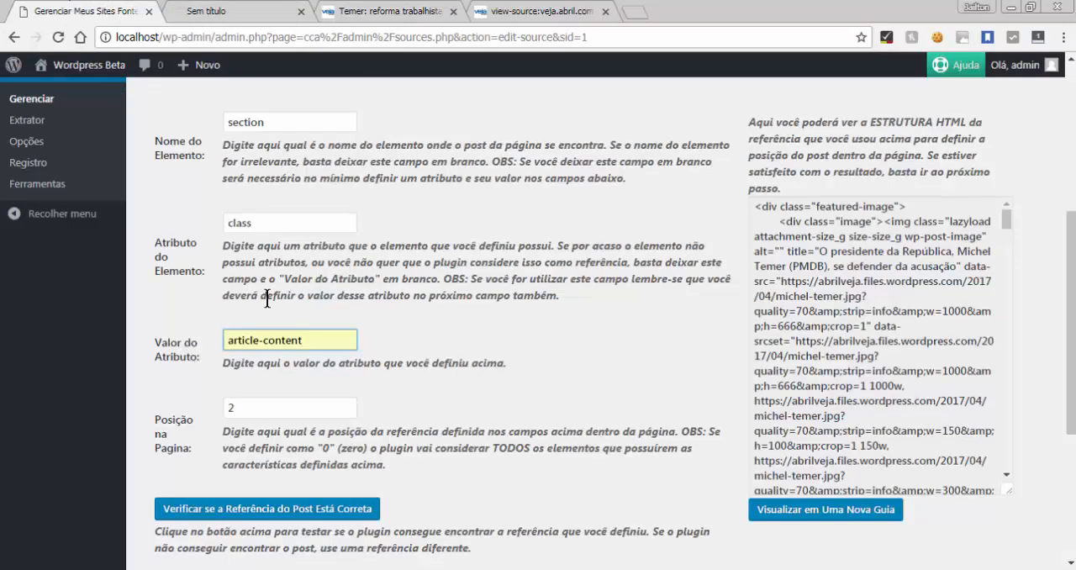
click(345, 410)
click(345, 411)
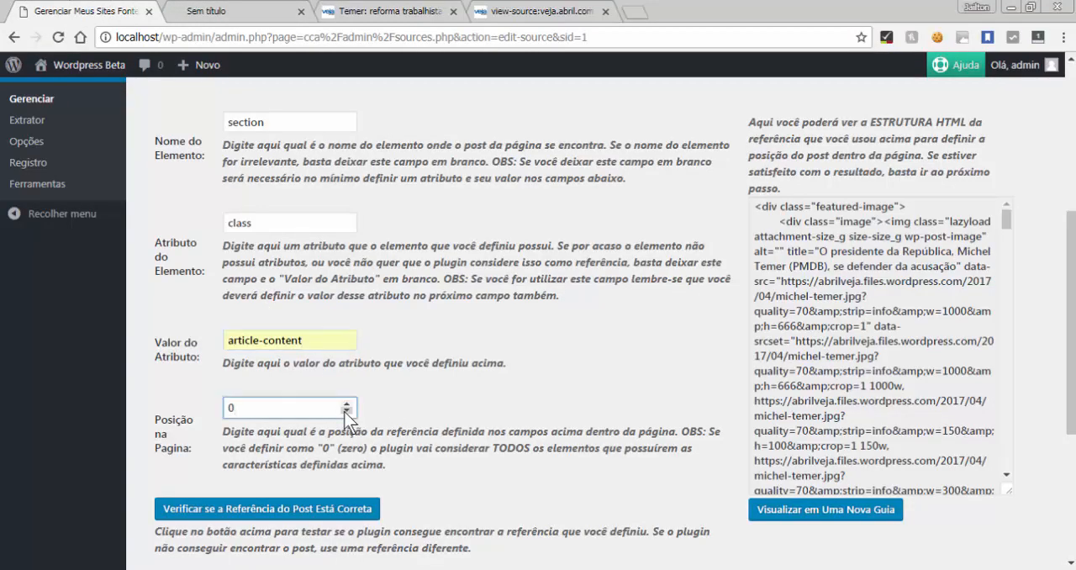
click(377, 515)
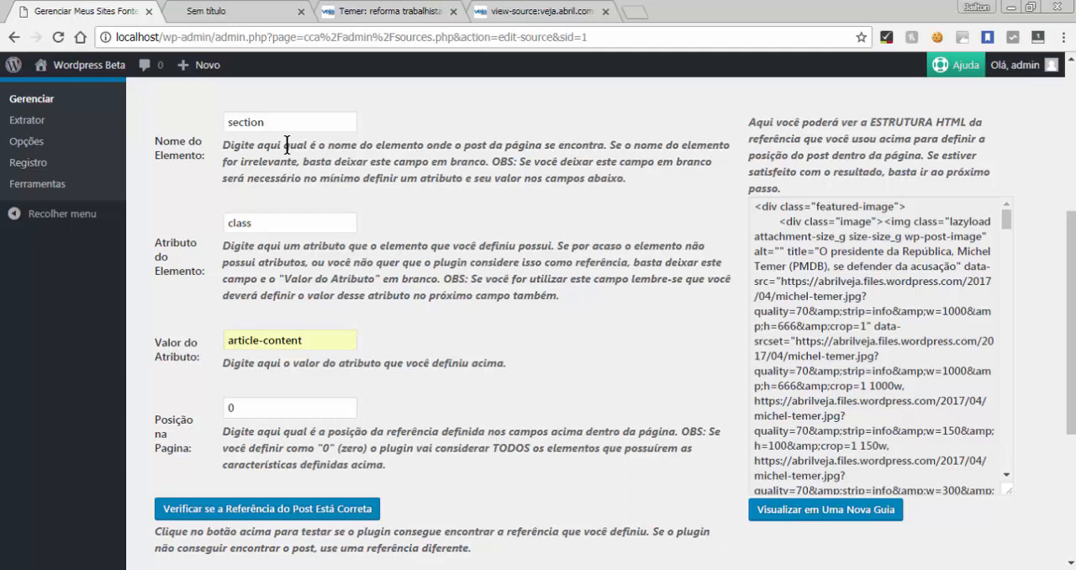
Set the post reference's "Posição na Pagina" back to 1
click(346, 403)
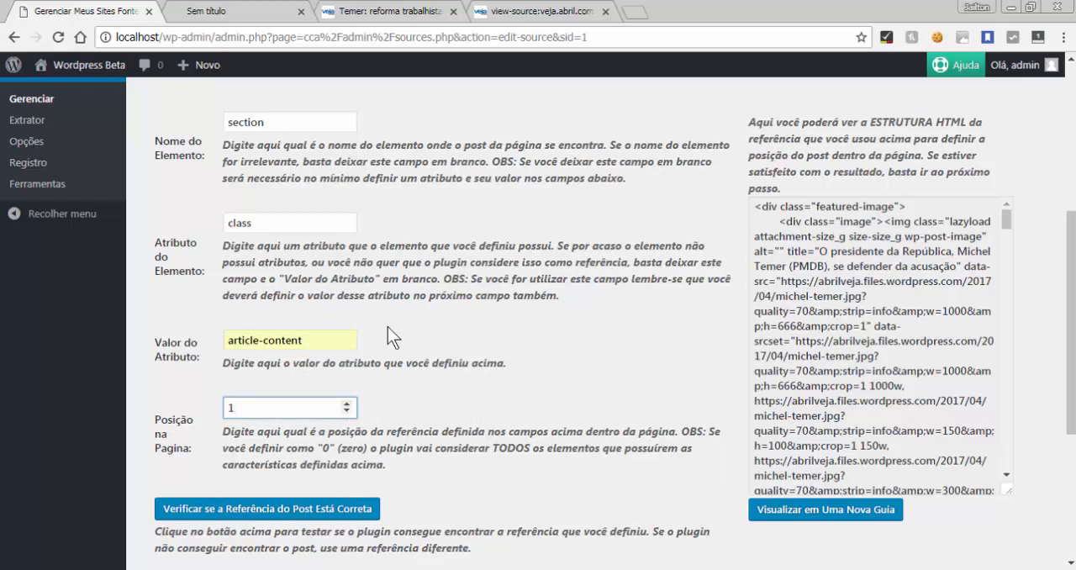
click(346, 414)
click(346, 403)
click(346, 410)
click(346, 404)
click(346, 411)
click(346, 404)
click(477, 378)
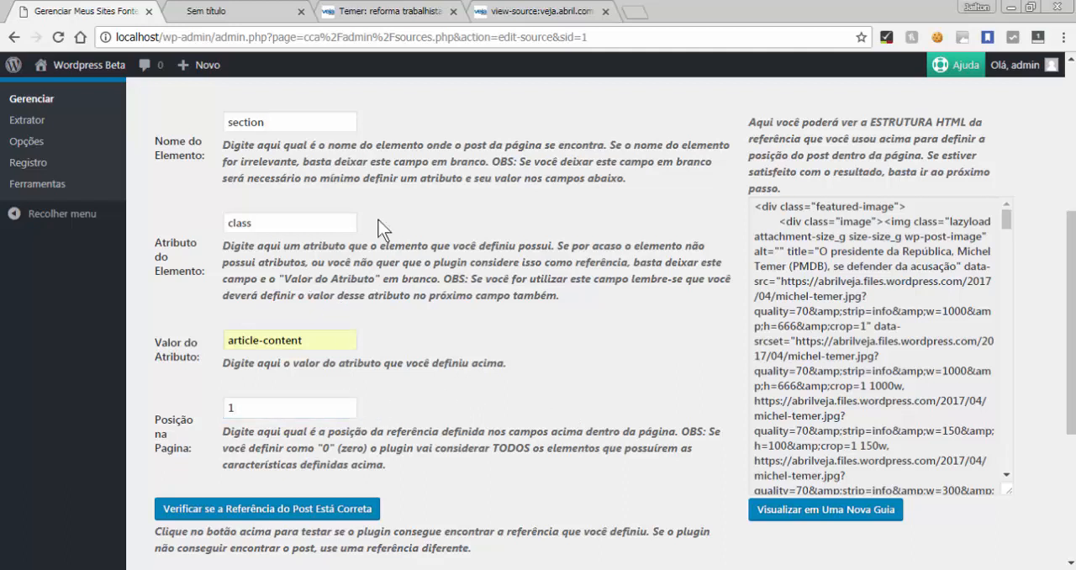
Preview the content captured by the post reference in a new tab and compare it with the earlier preview
click(408, 11)
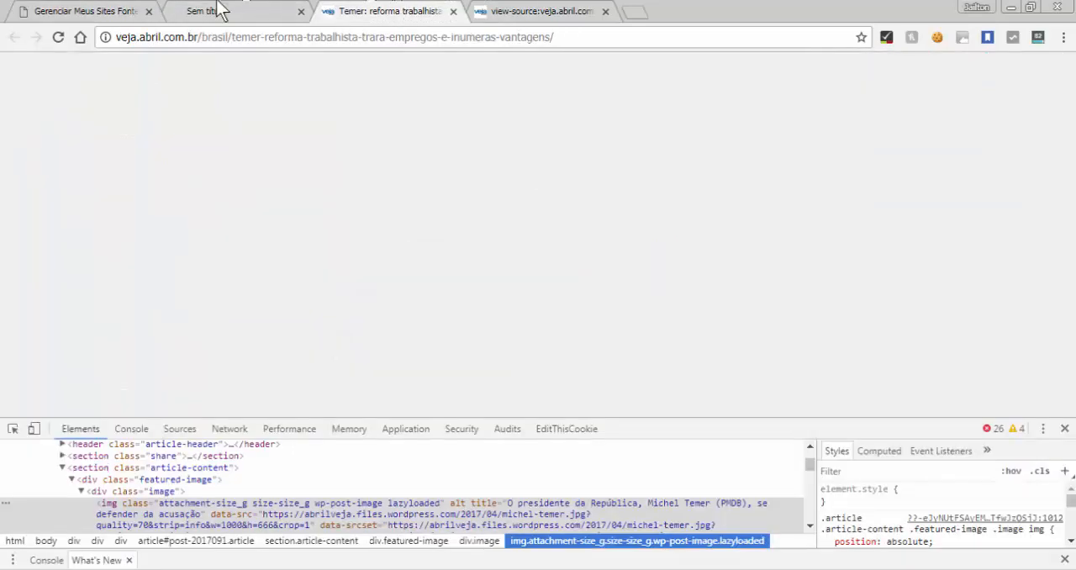
click(109, 10)
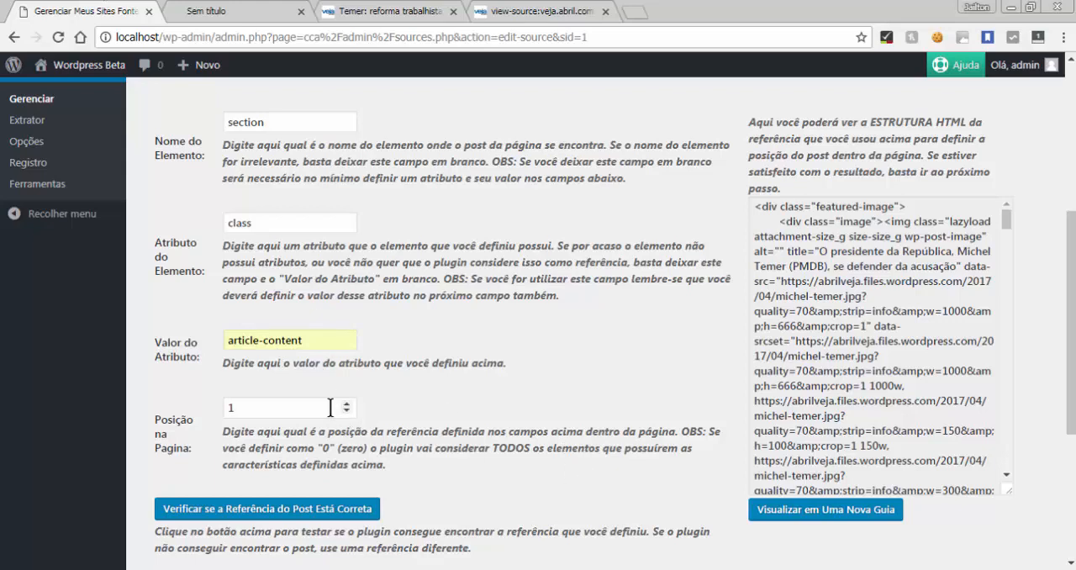
click(767, 510)
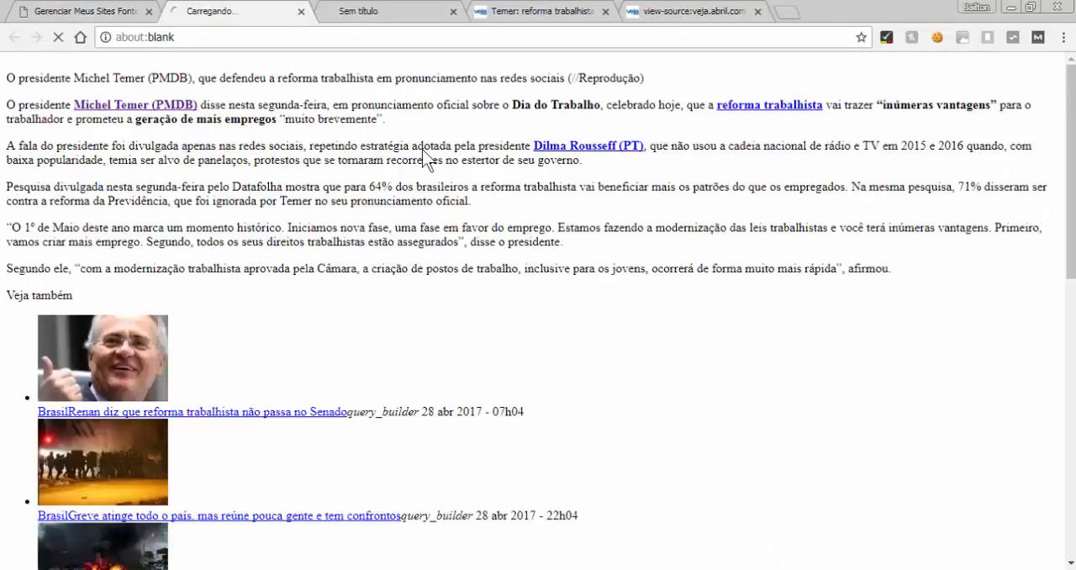
click(300, 11)
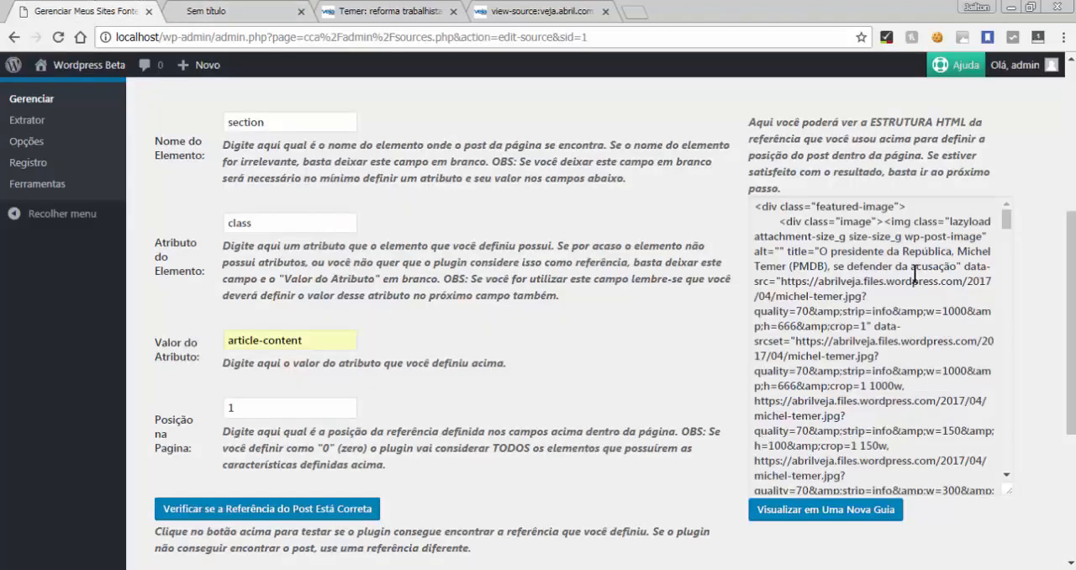
click(193, 11)
drag(7, 70, 129, 265)
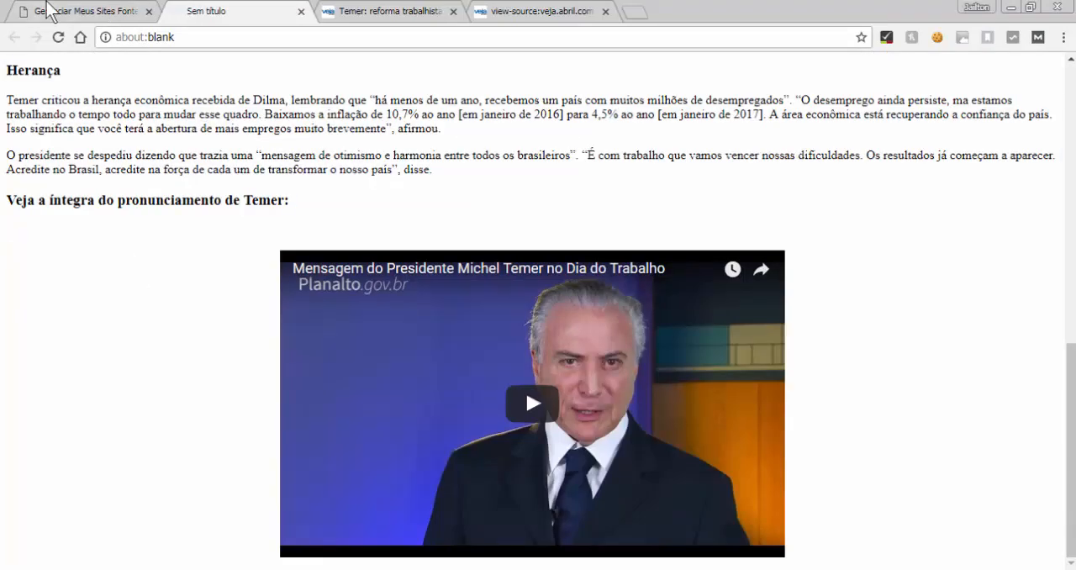
click(47, 11)
Set the post reference's "Posição na Pagina" to 2, verify the reference and look at the earlier preview again
click(348, 404)
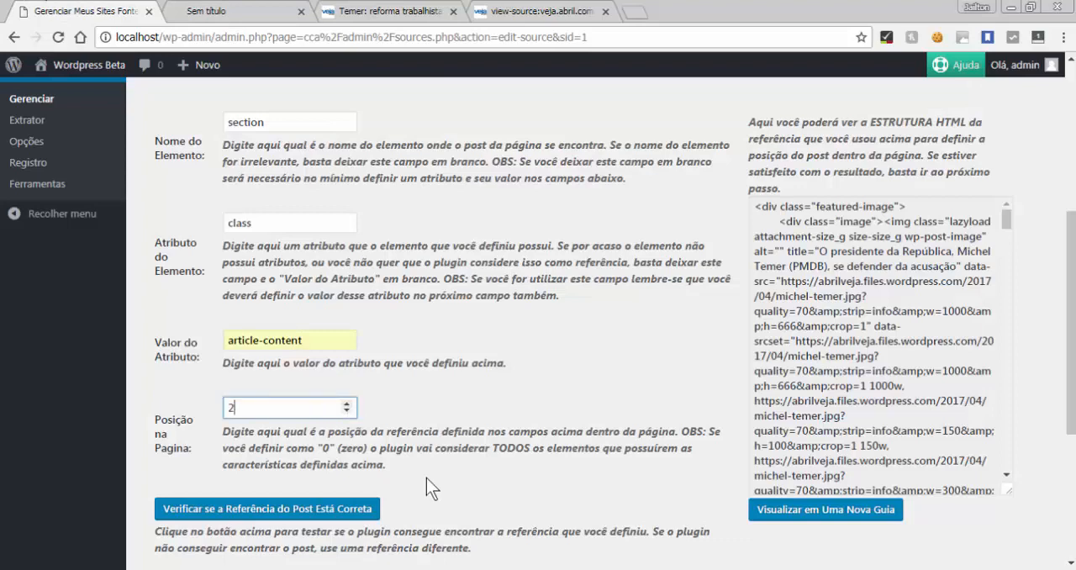
click(358, 508)
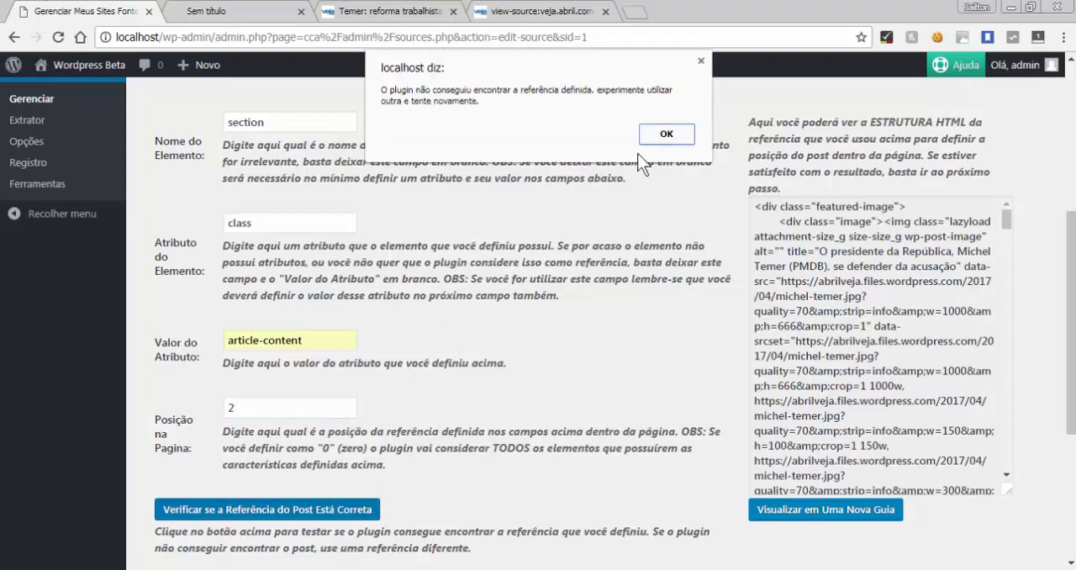
click(659, 137)
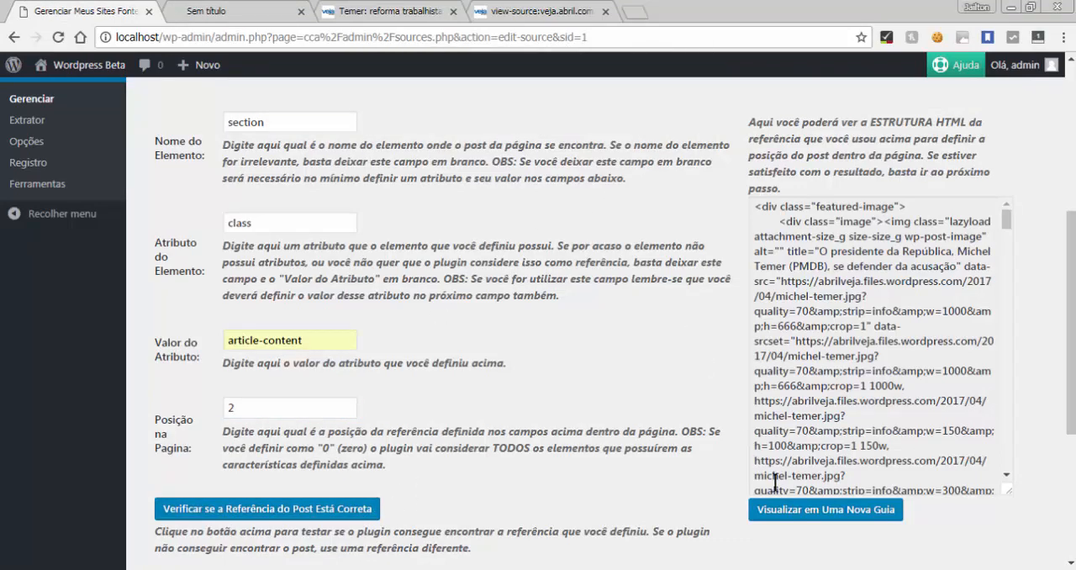
click(244, 12)
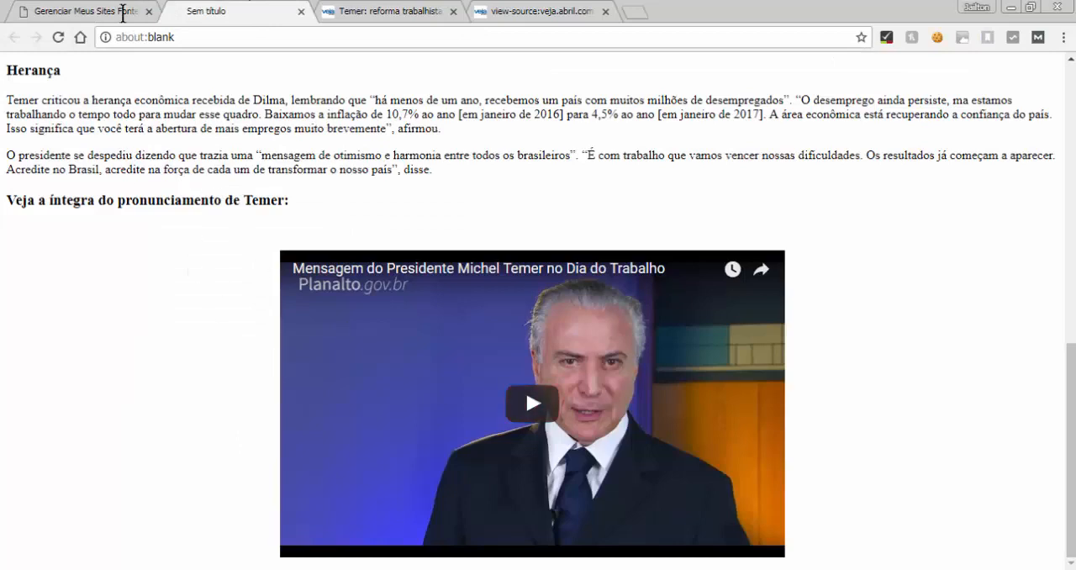
click(91, 12)
Restore the post reference's "Posição na Pagina" to 1, verify and preview it, and close both preview tabs
click(347, 412)
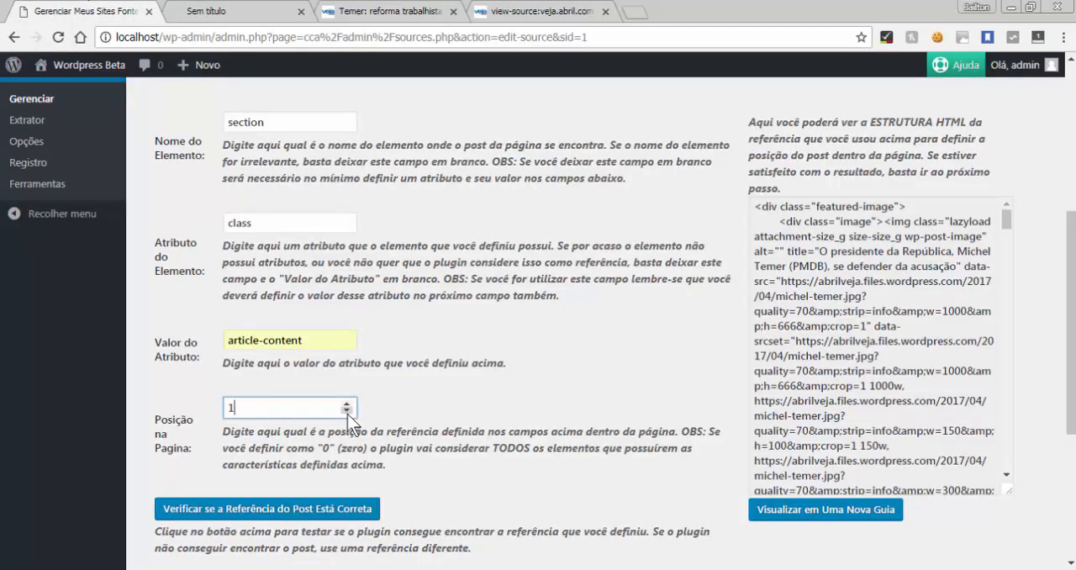
click(353, 506)
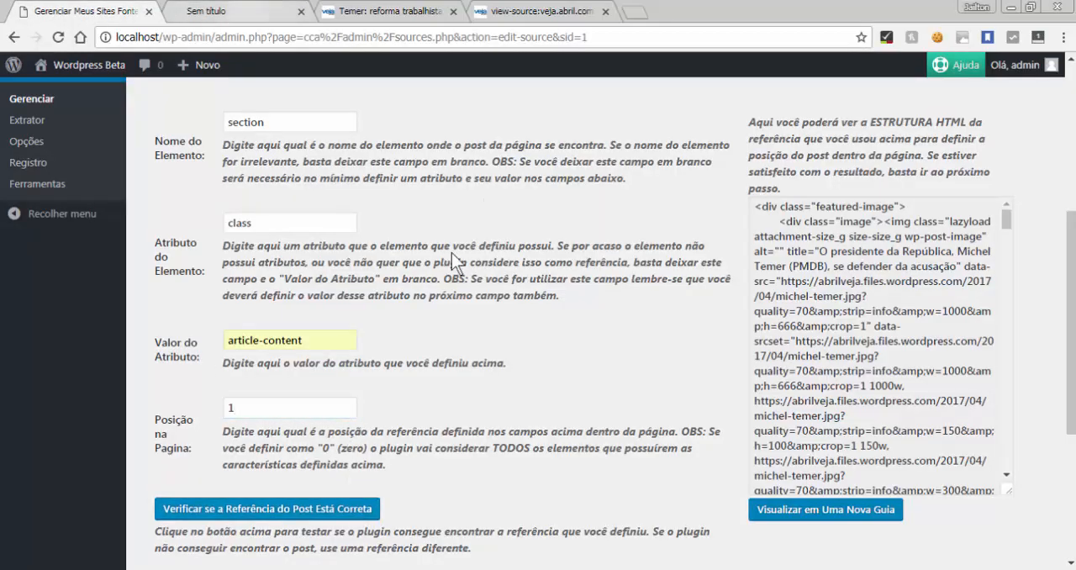
click(783, 513)
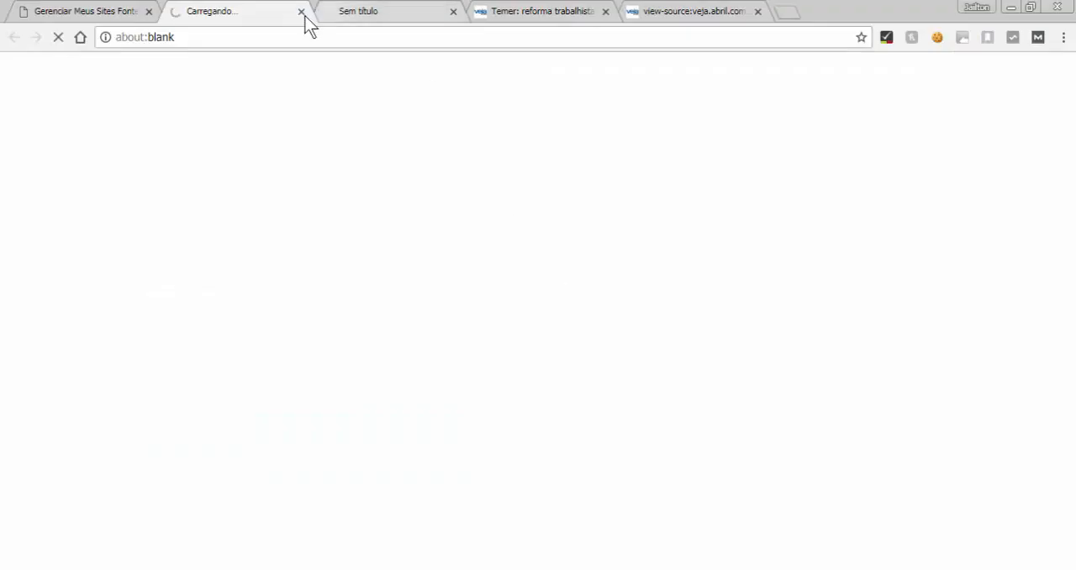
click(300, 12)
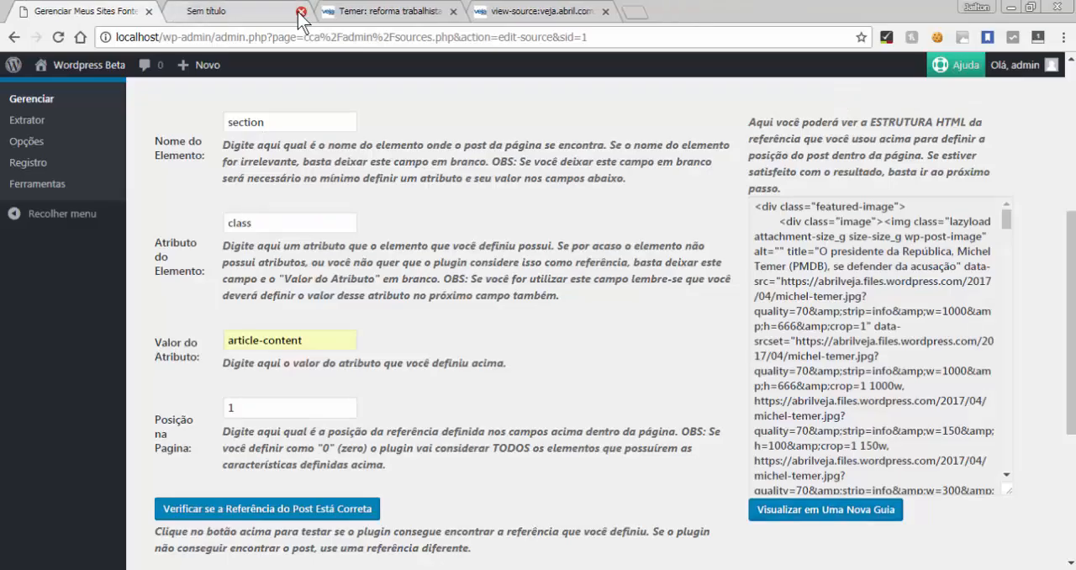
click(301, 11)
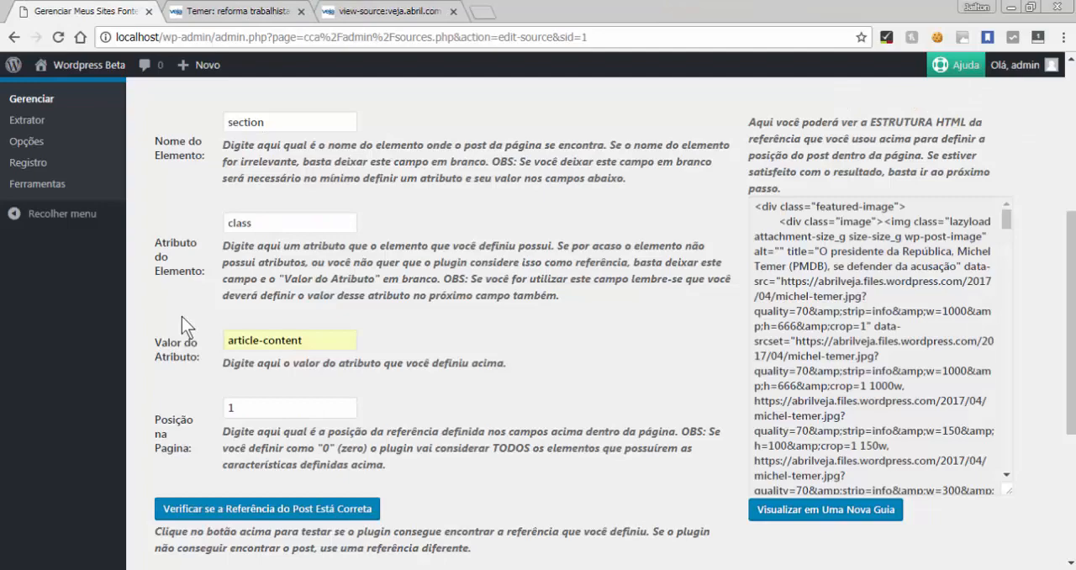
Finish editing the source site, leaving the regular expression and ignored URLs empty, and confirm that the fields are correct
scroll(182, 316, down, 3)
scroll(181, 315, up, 6)
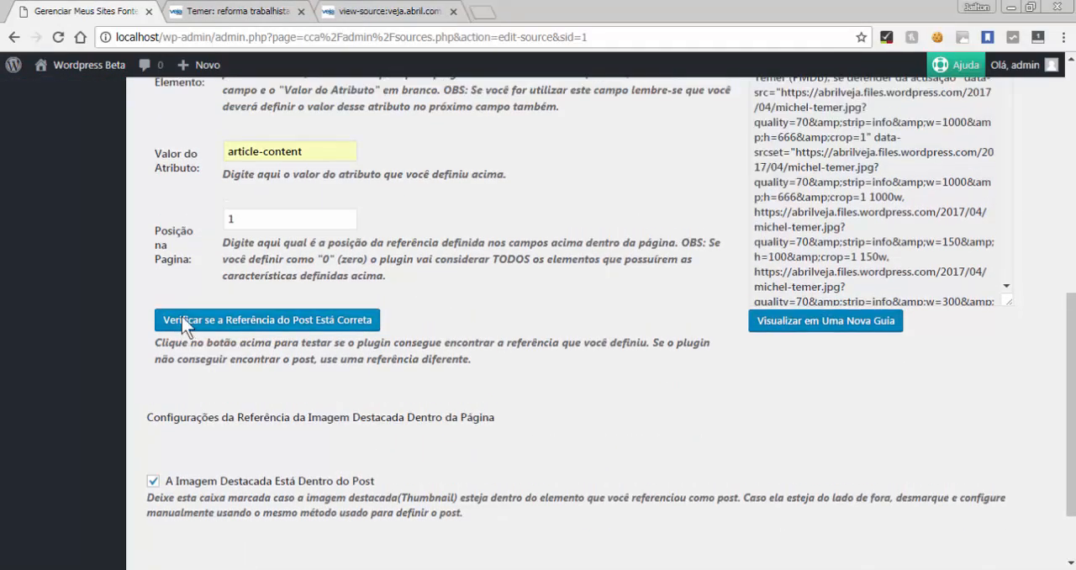
scroll(182, 316, down, 7)
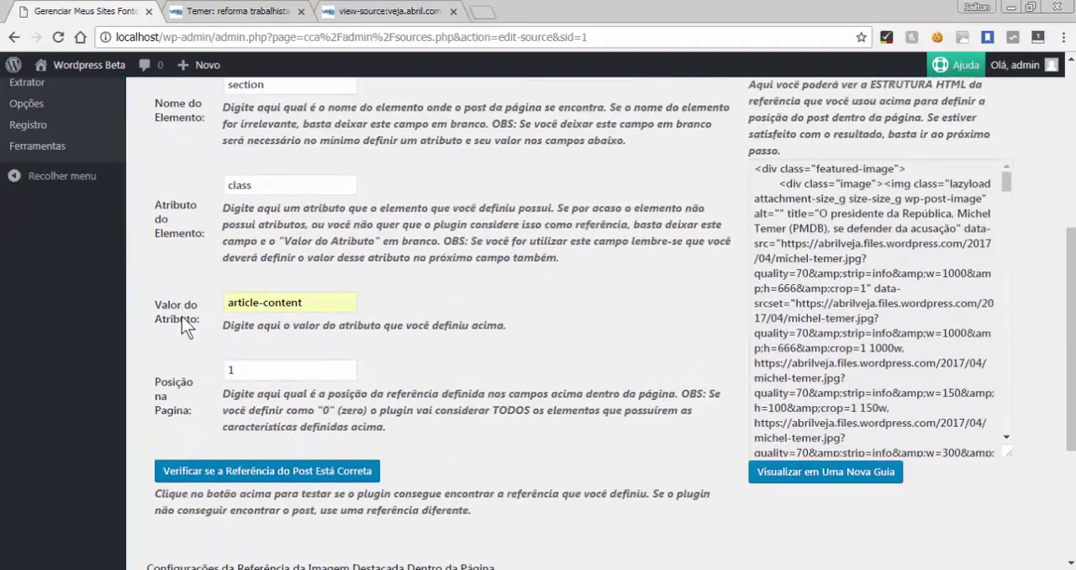
click(163, 485)
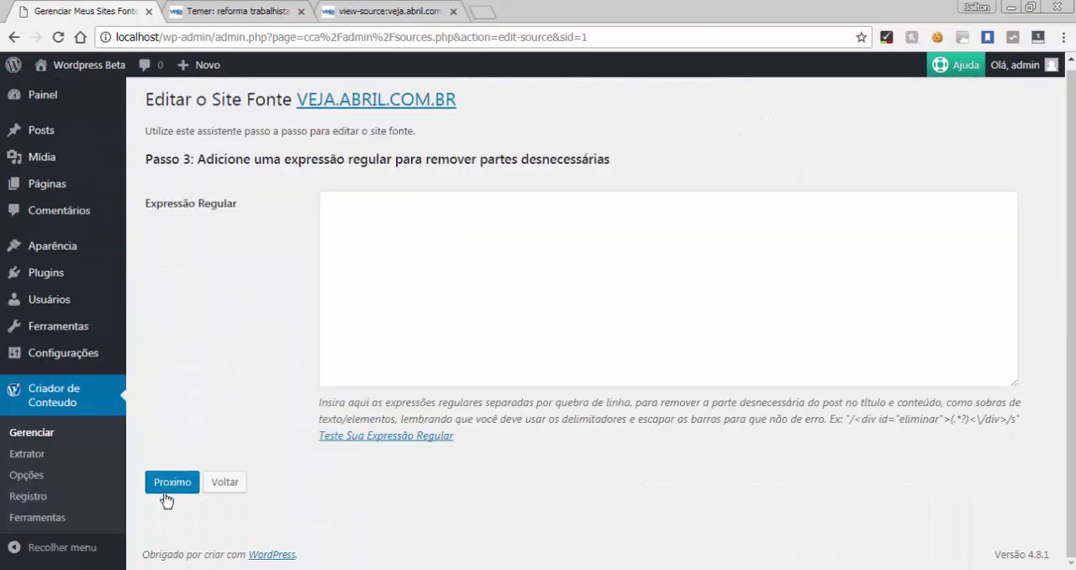
click(165, 484)
click(164, 472)
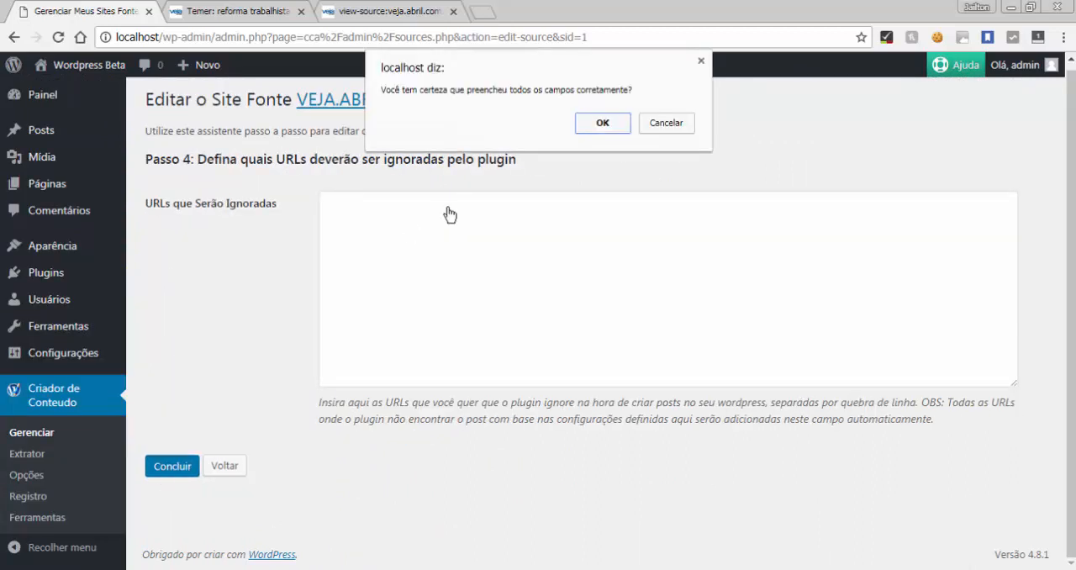
click(599, 124)
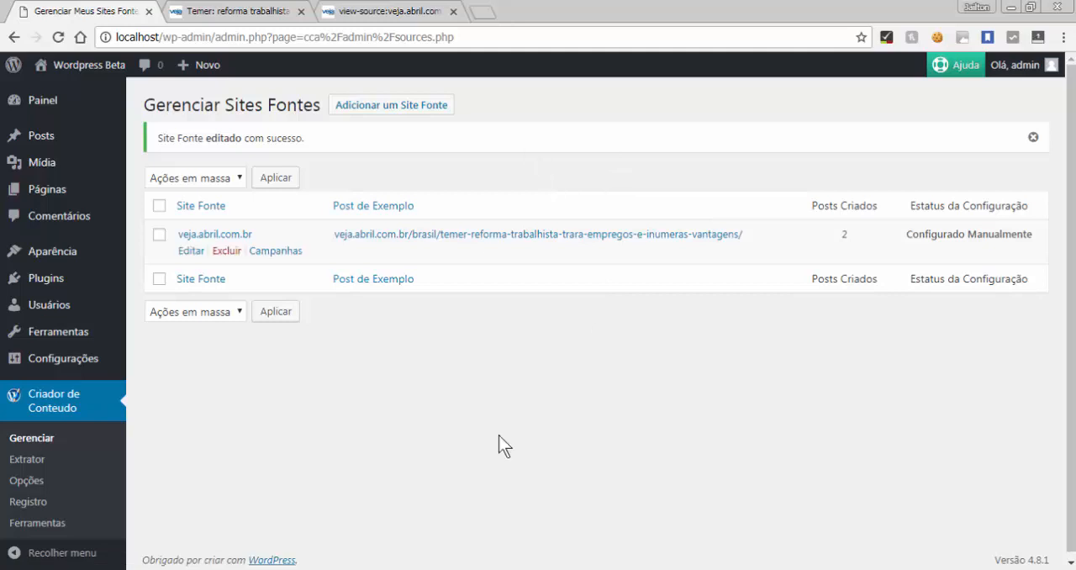
Check the configuration status of veja.abril.com.br in the source site list and dismiss the notice
double_click(927, 234)
drag(927, 235, 979, 235)
click(948, 235)
triple_click(948, 235)
click(529, 422)
click(1033, 137)
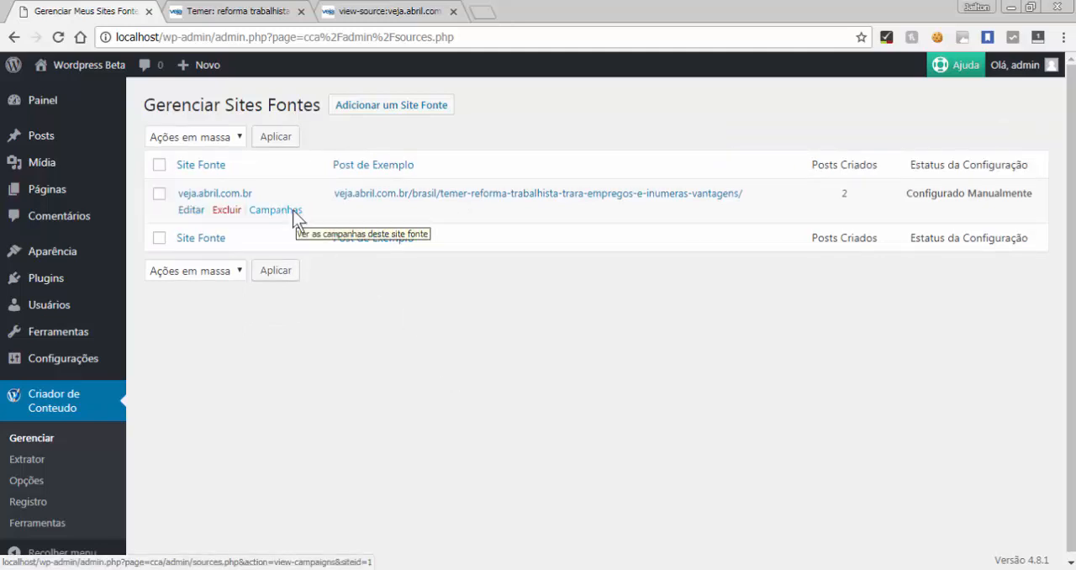
Open the campaigns of the veja.abril.com.br source site and test the "principal" campaign
click(292, 210)
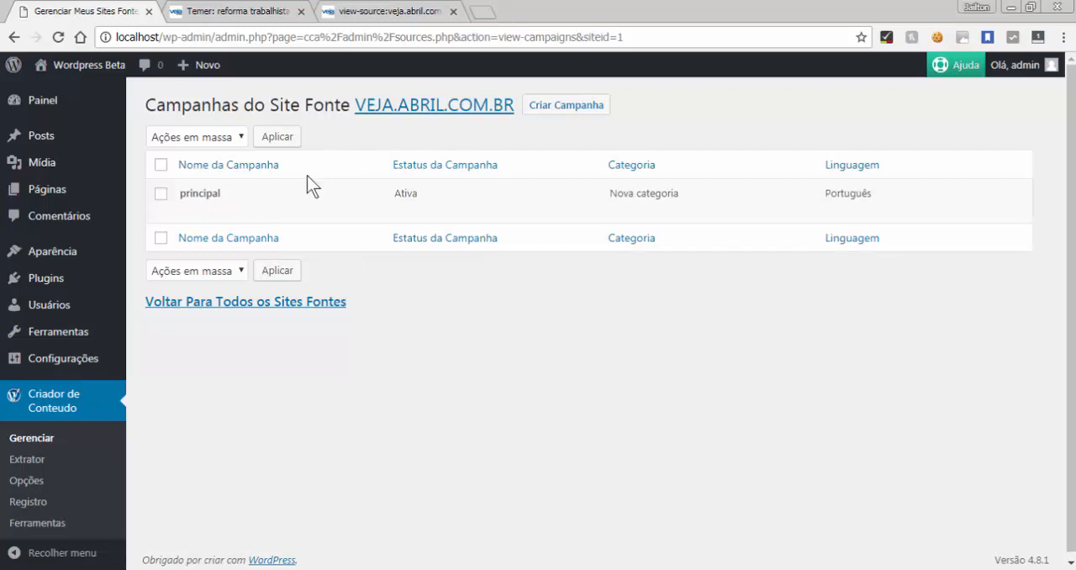
mouse_move(290, 202)
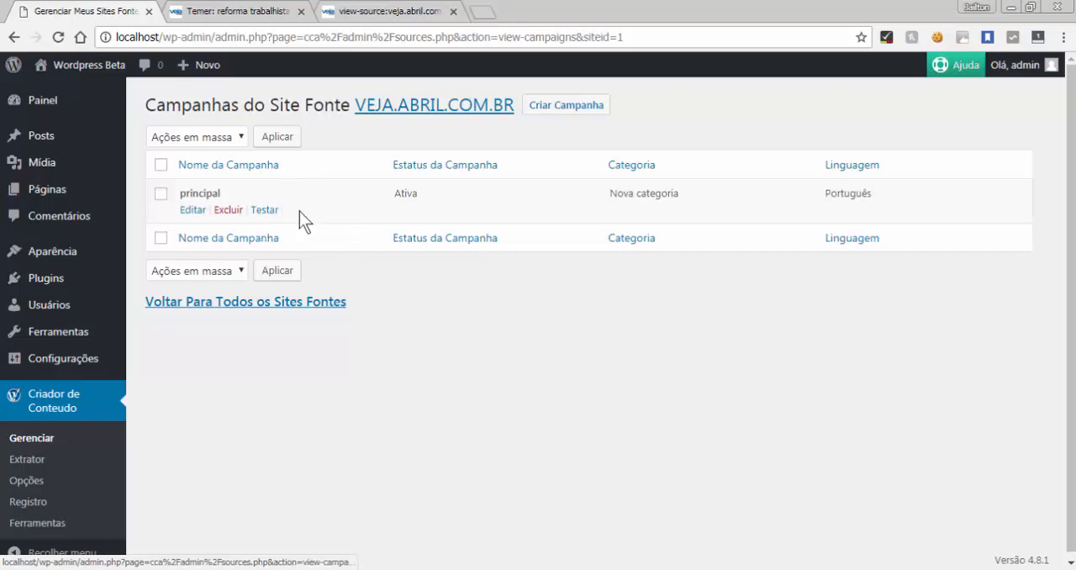
click(264, 209)
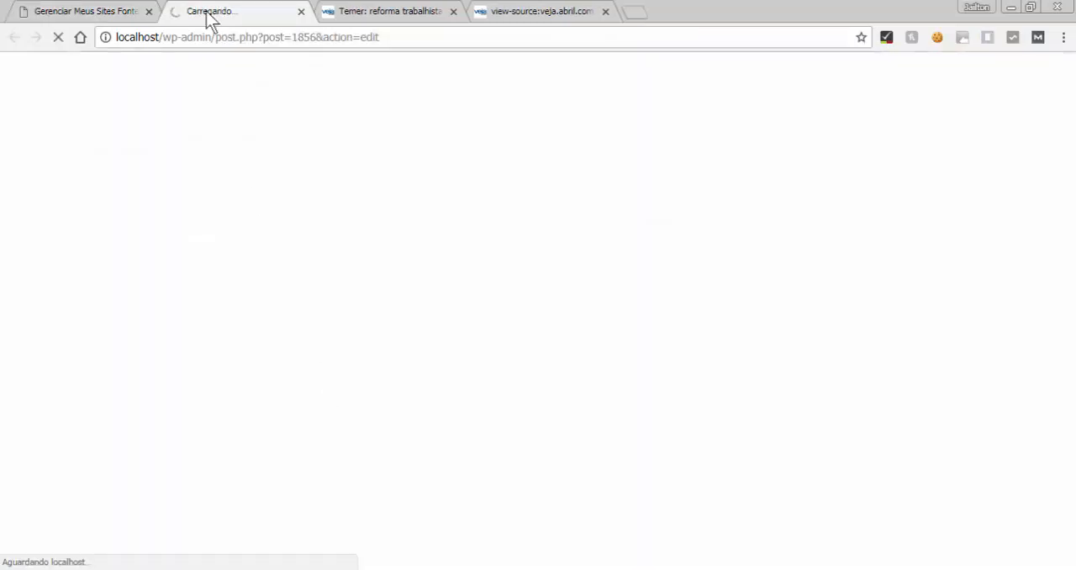
Read the notice about the campaign test on the source site's campaign list
click(115, 10)
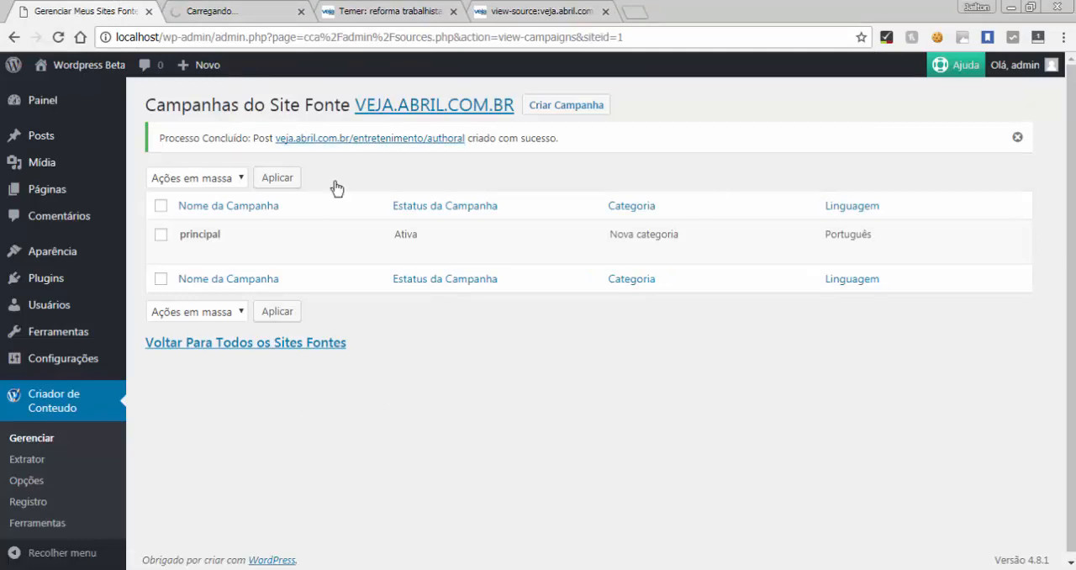
drag(573, 138, 172, 139)
click(156, 139)
click(172, 139)
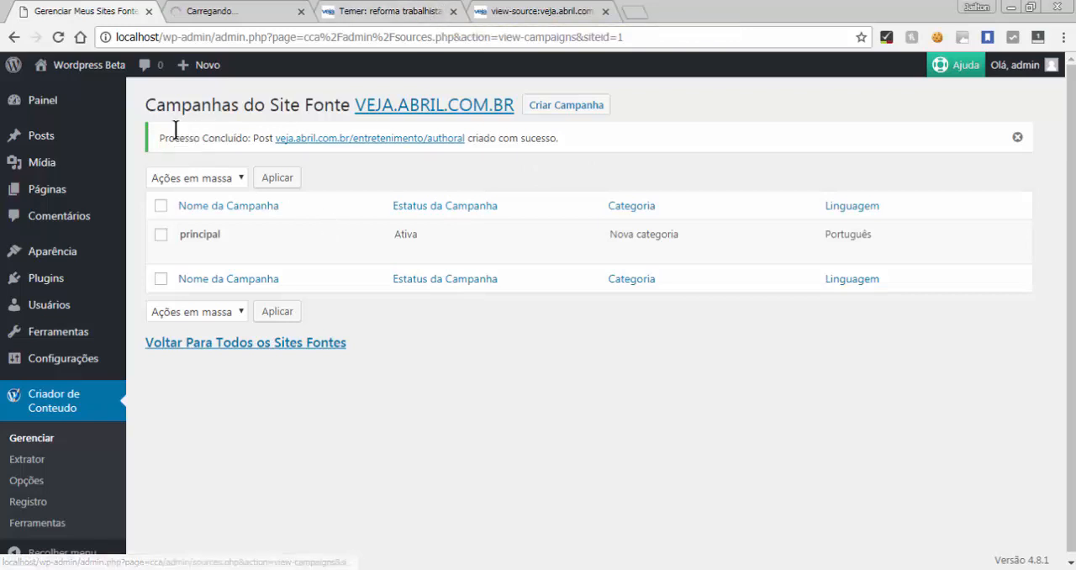
drag(159, 135, 550, 136)
click(526, 138)
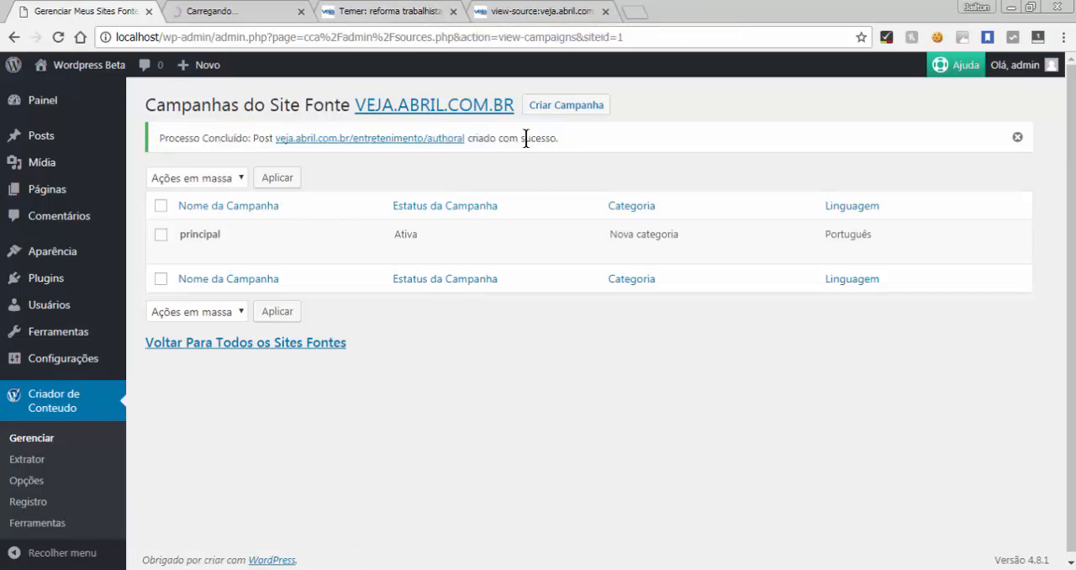
Review the post created by the campaign test, including its images, text, source line and featured image
click(209, 9)
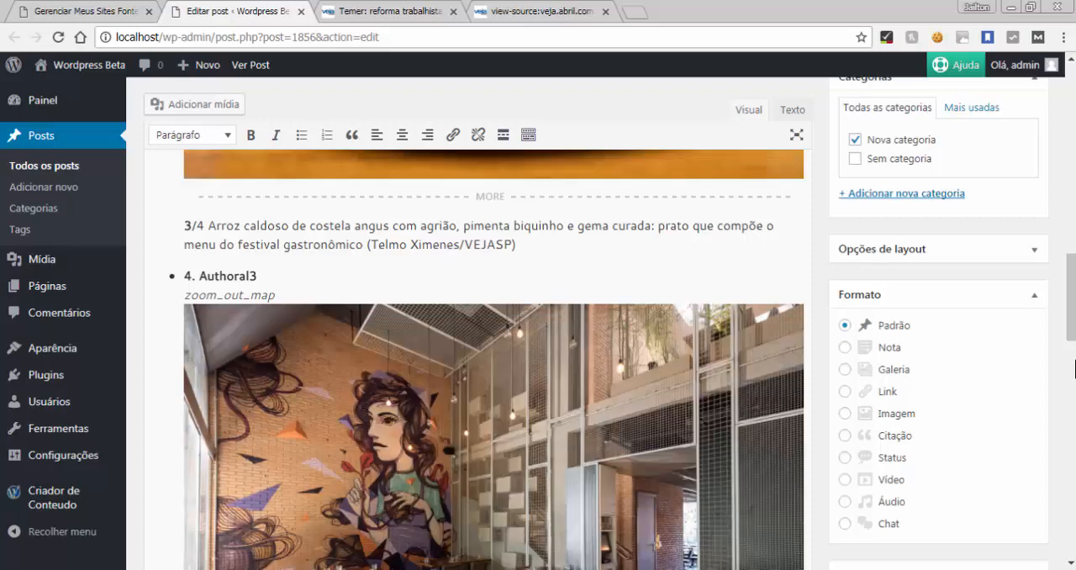
scroll(1074, 369, down, 3)
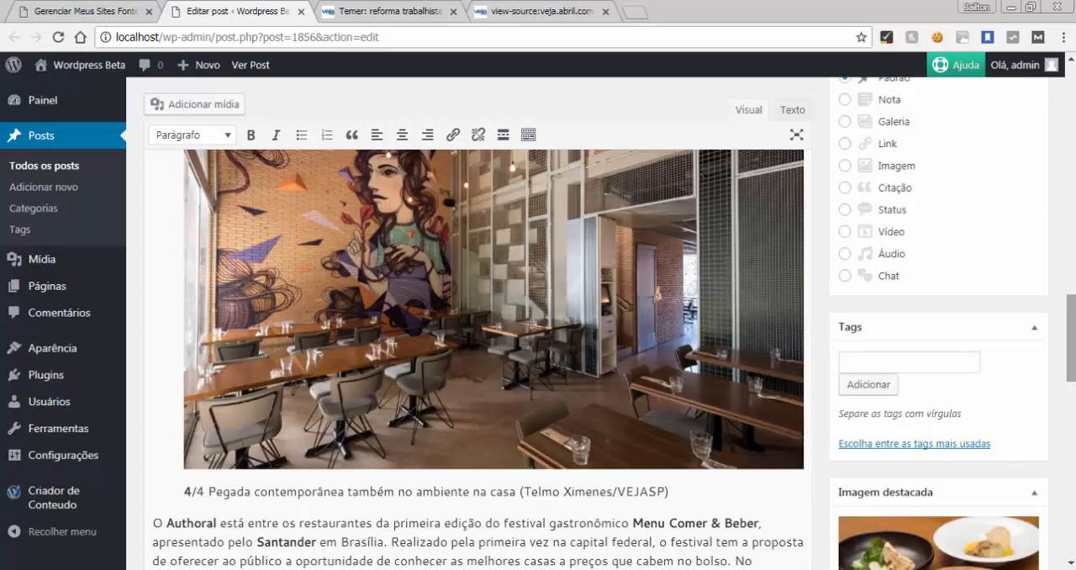
scroll(1074, 284, up, 4)
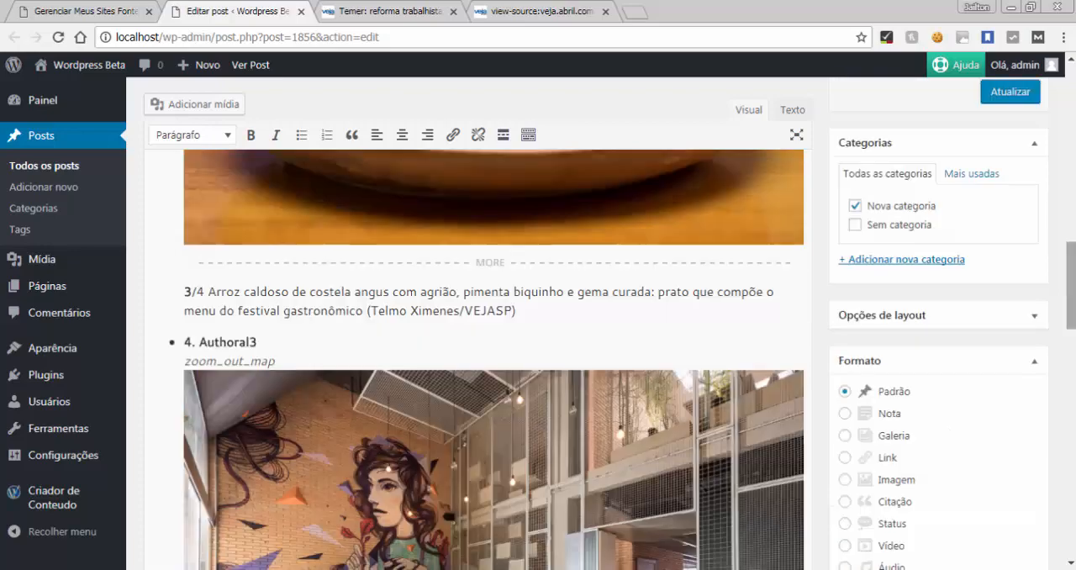
scroll(1074, 284, down, 6)
scroll(1074, 372, down, 4)
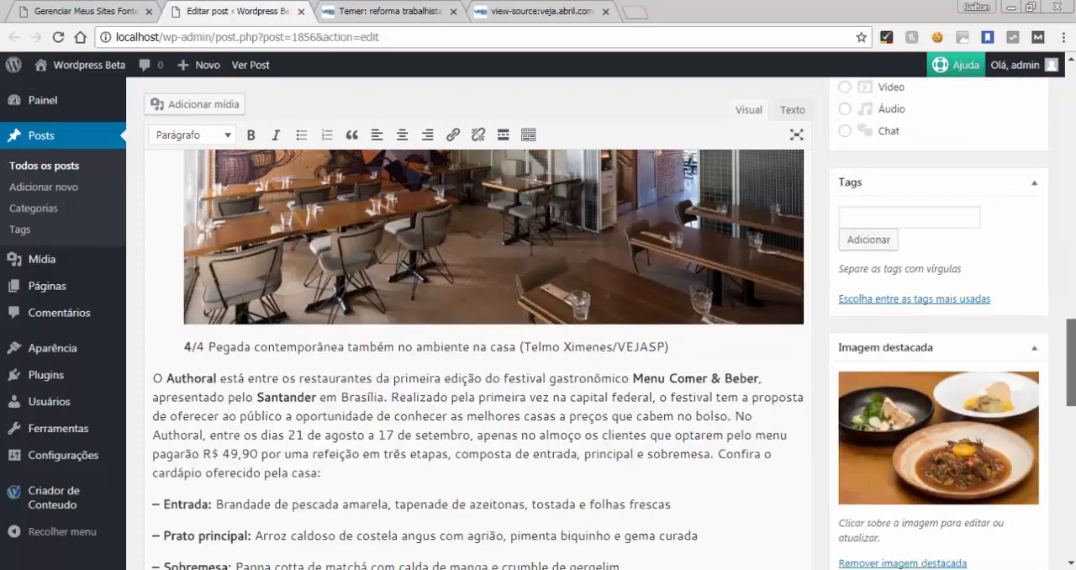
drag(1074, 372, 1057, 458)
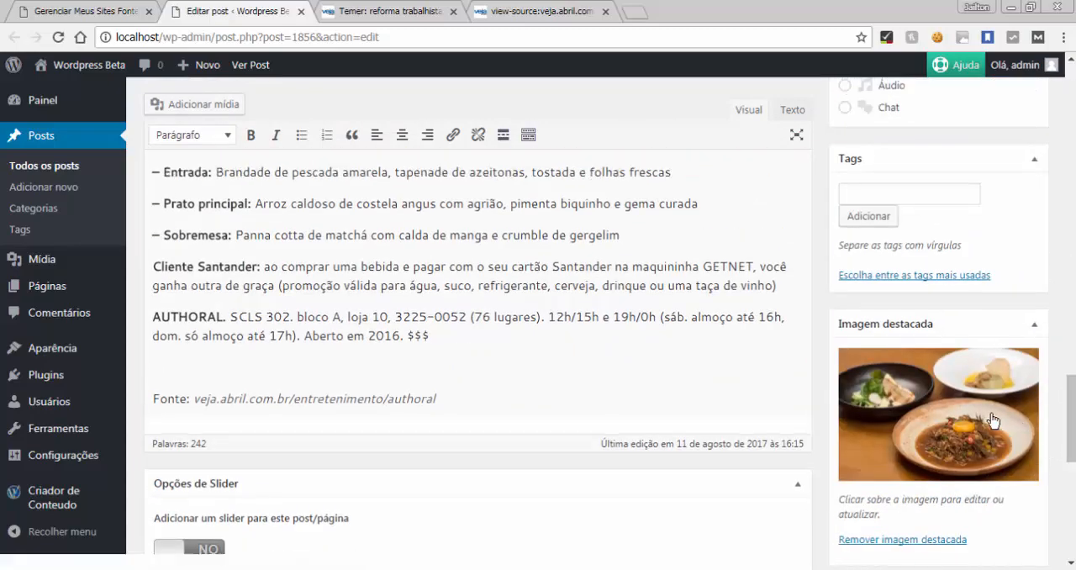
drag(1073, 383, 1024, 168)
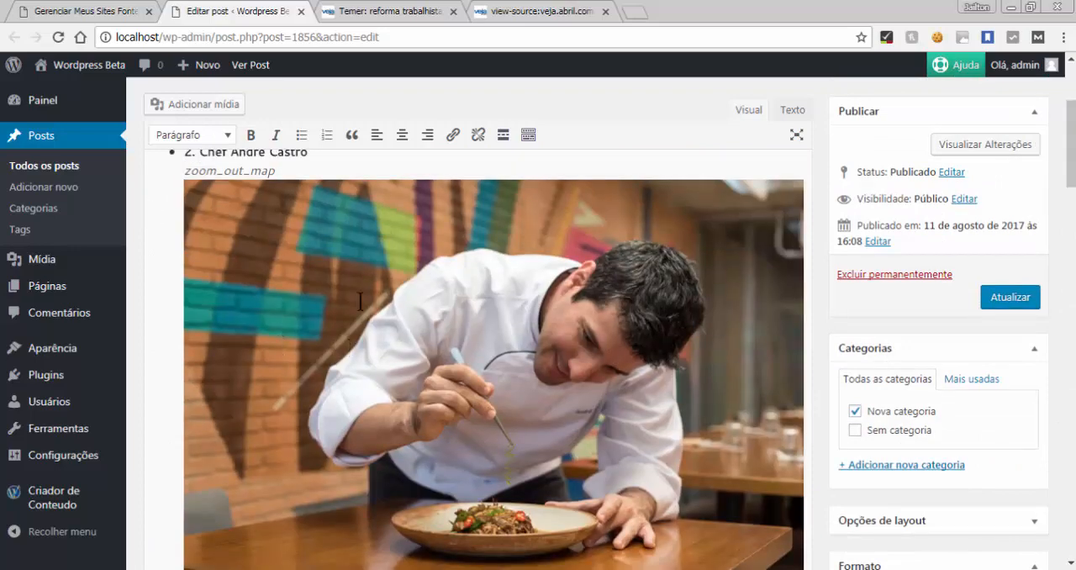
Return to the source site's campaign list and dismiss the campaign test notice
mouse_move(107, 252)
click(105, 11)
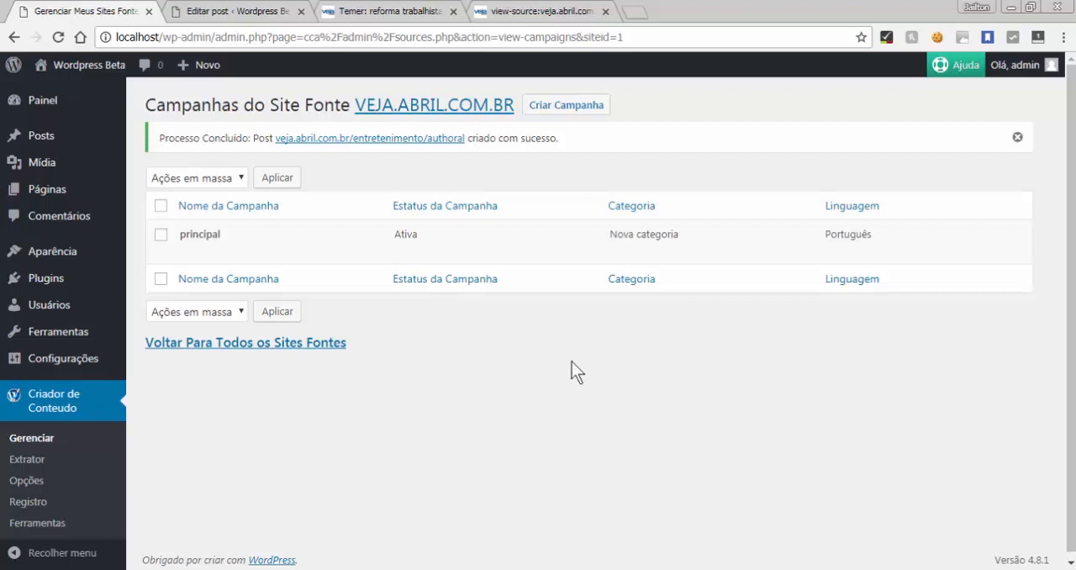
click(1016, 137)
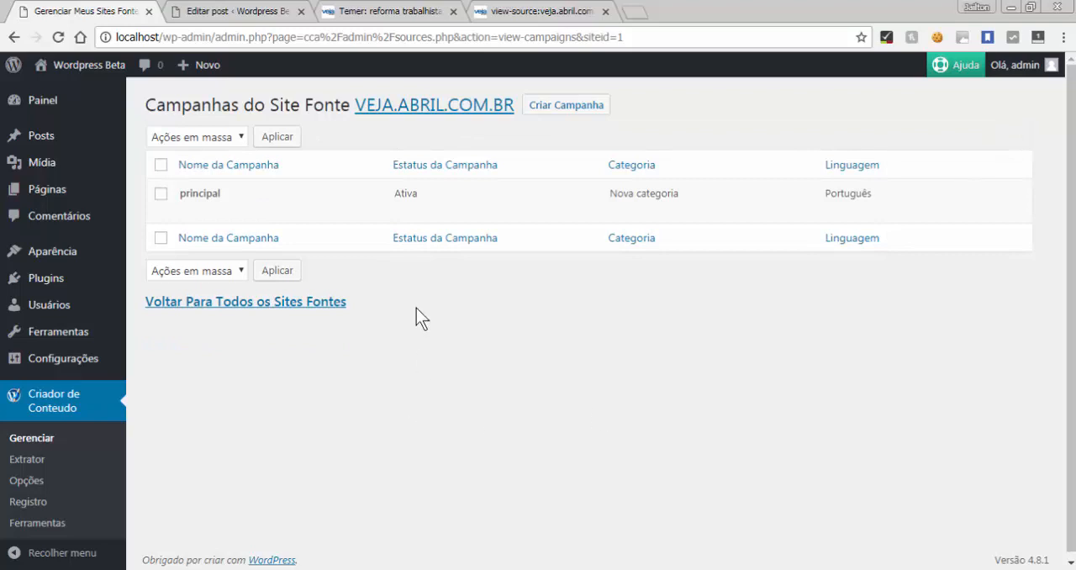